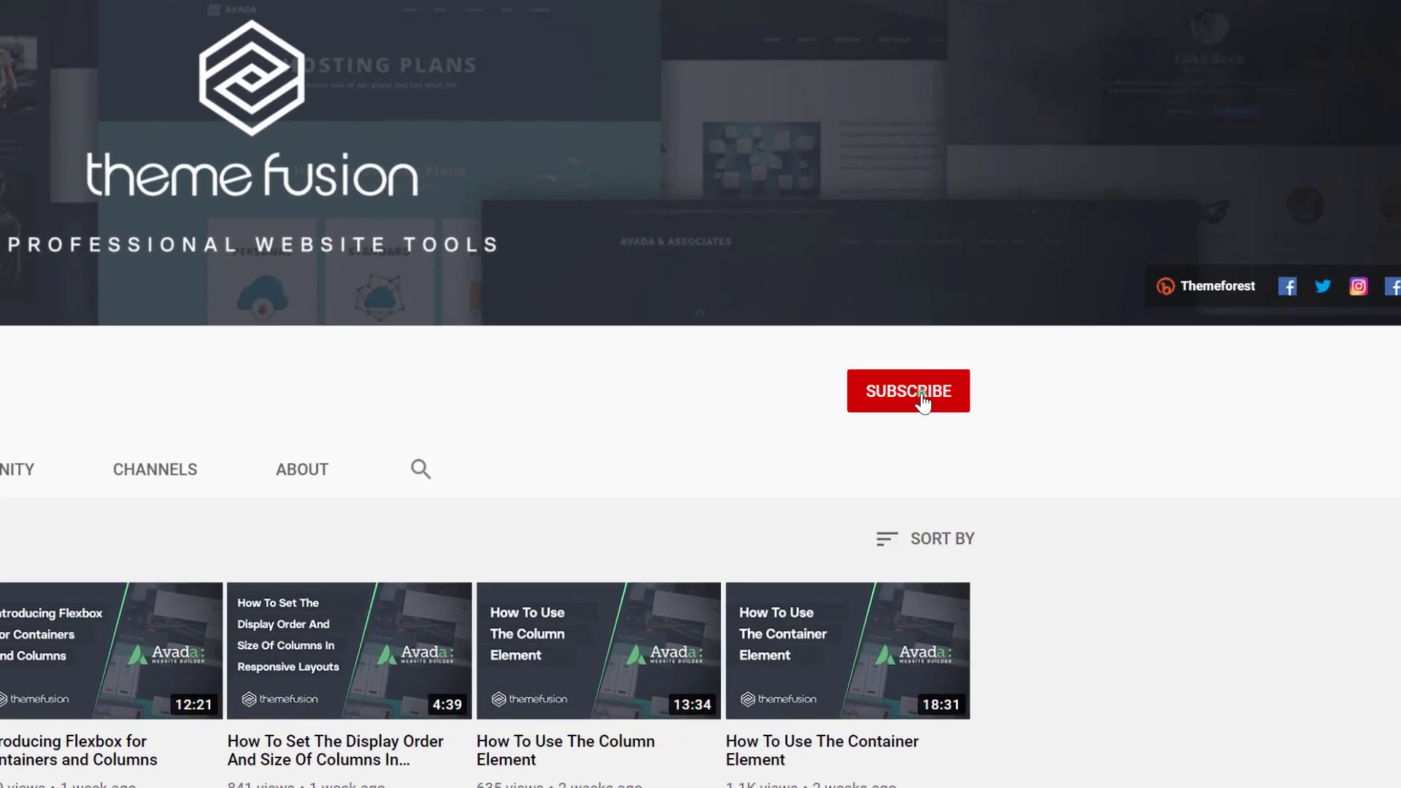
# Step: Subscribe to the Theme Fusion channel and choose its notification setting
pyautogui.click(1186, 329)
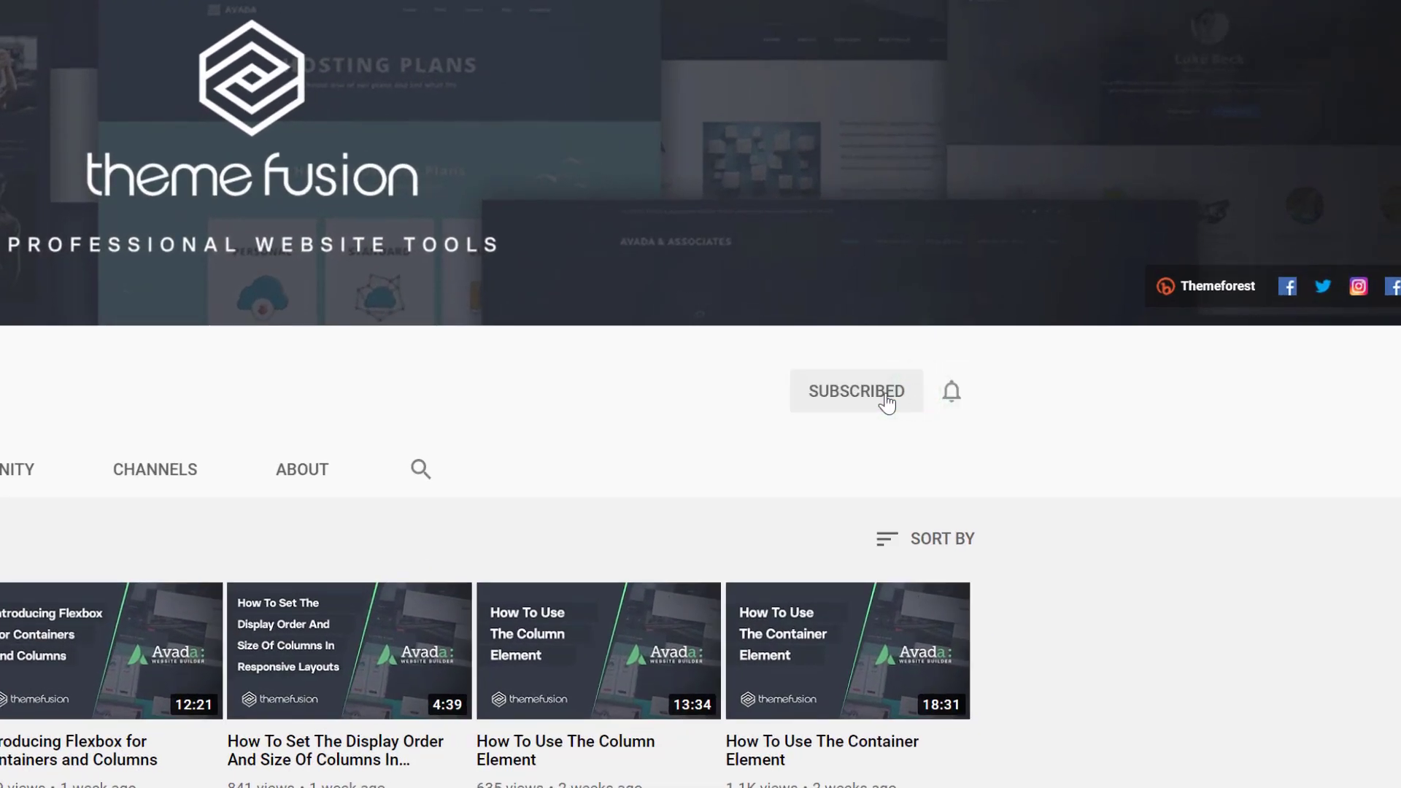
pyautogui.click(951, 392)
pyautogui.click(968, 442)
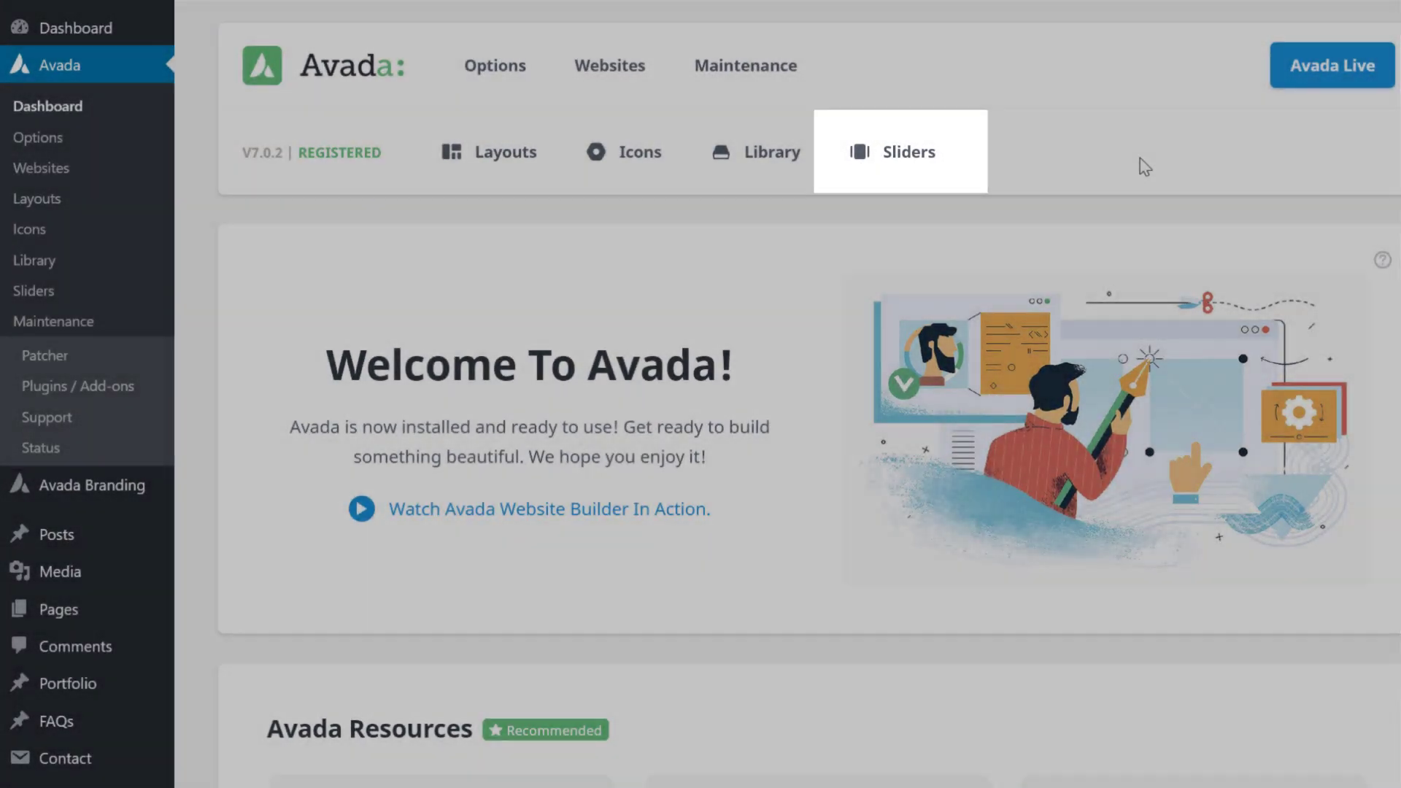
# Step: Open the Avada Sliders page and give the new slider the name "Law Home" and the shortcode "law-home"
pyautogui.moveTo(908, 168)
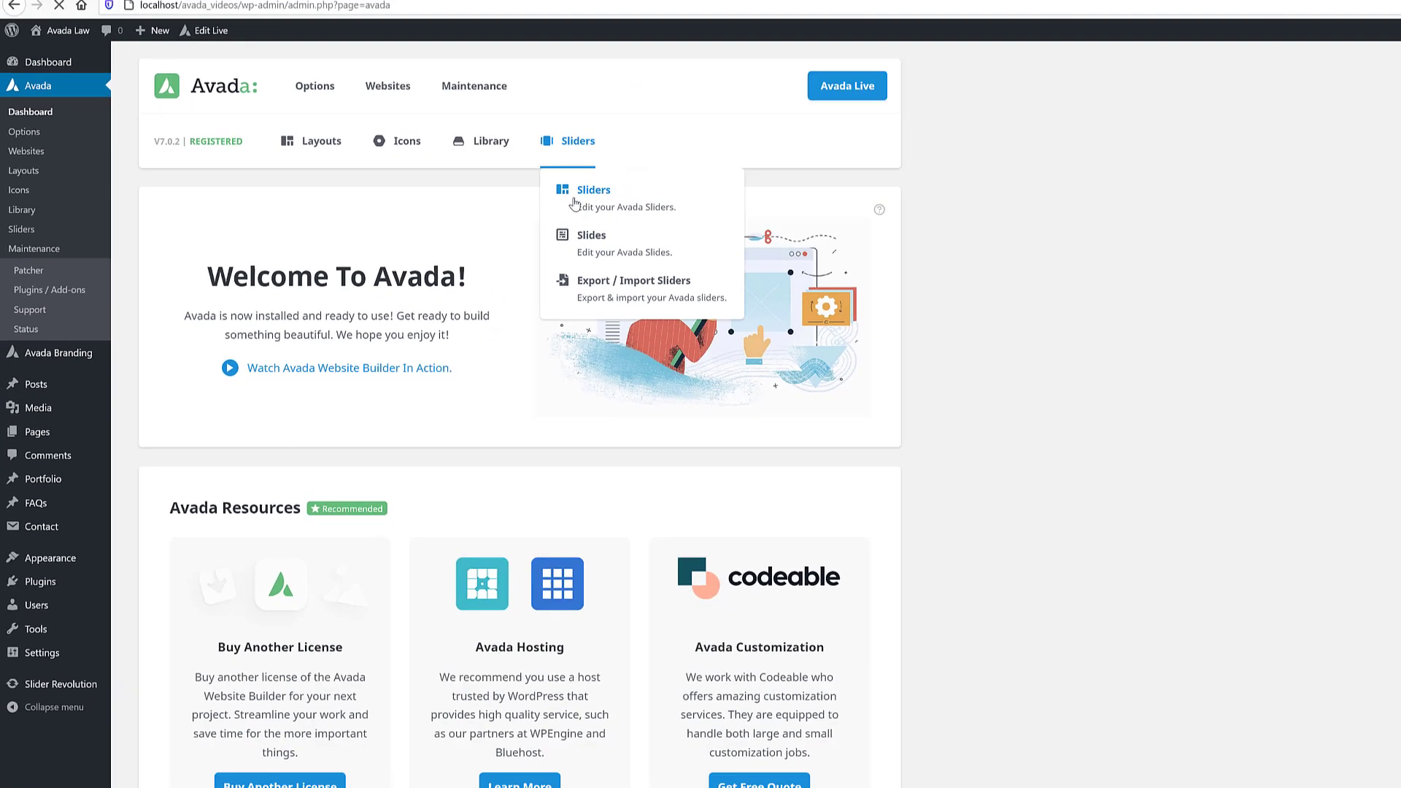
pyautogui.click(888, 231)
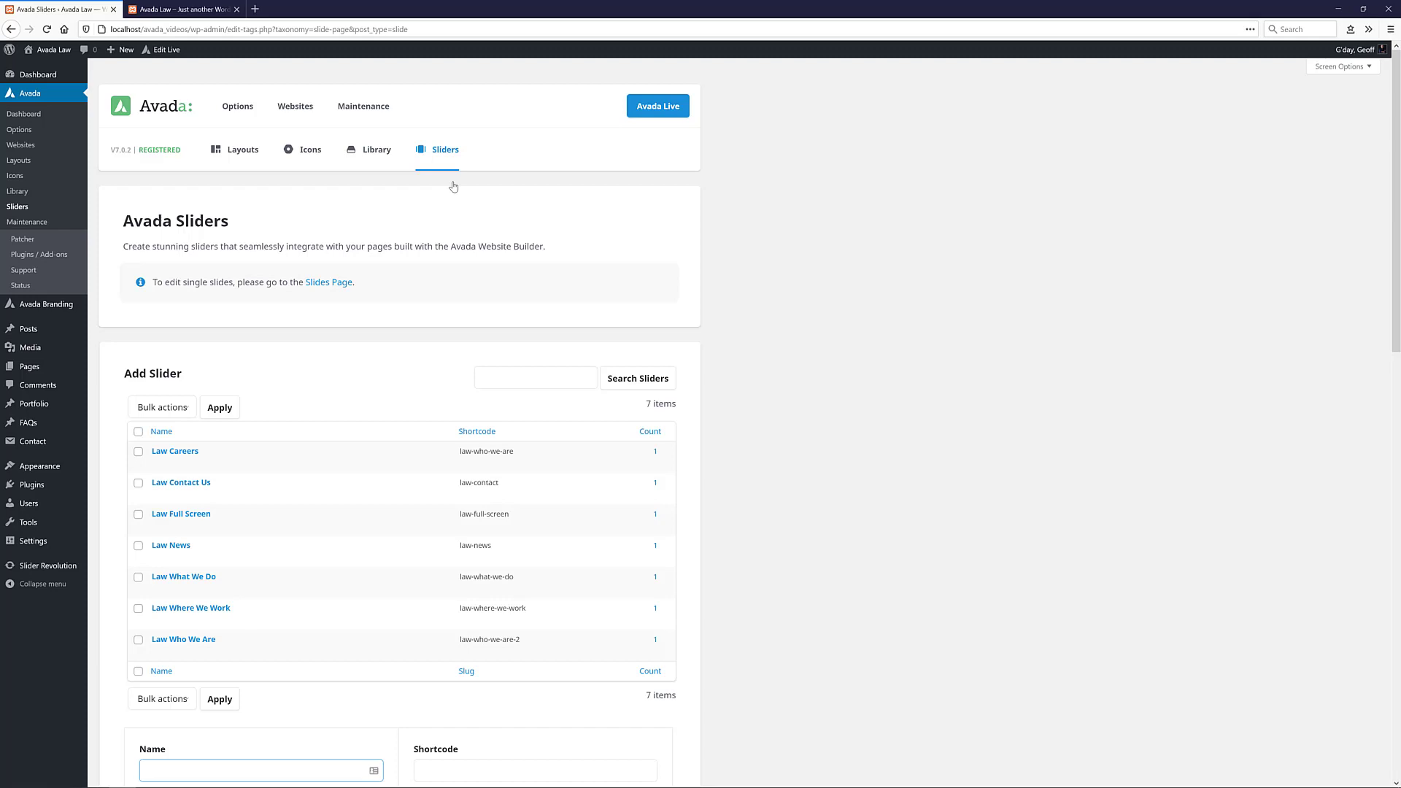
pyautogui.scroll(-5, 453, 204)
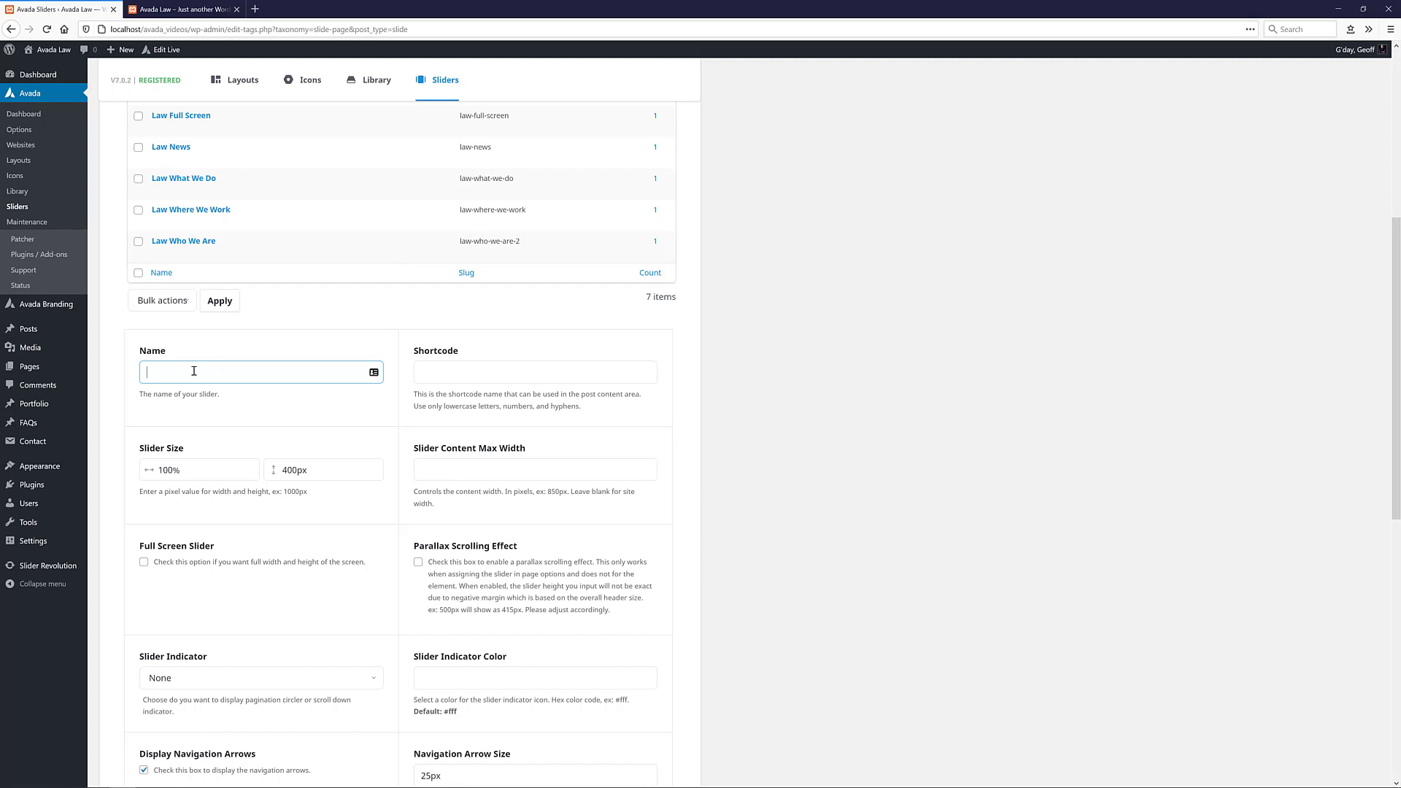
pyautogui.write('Law Home')
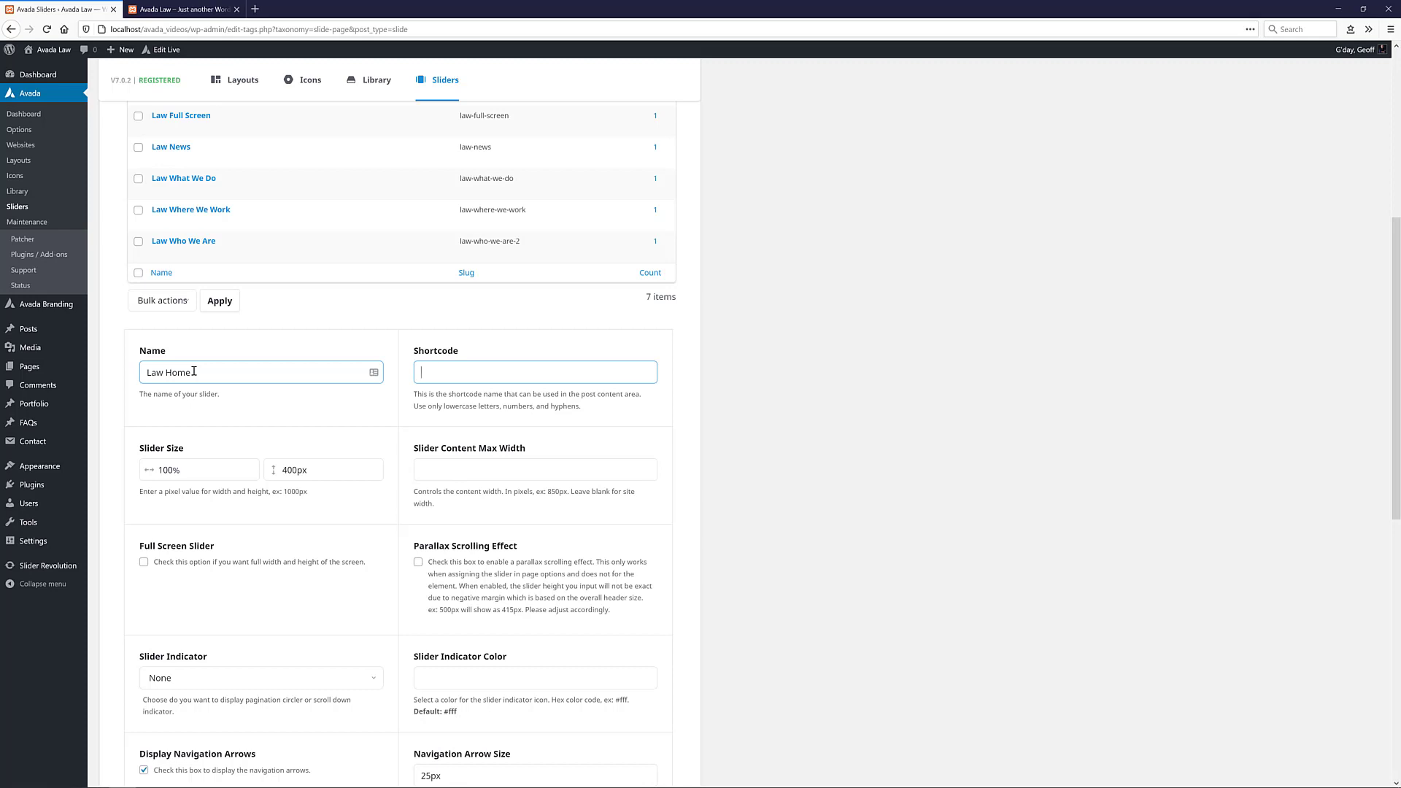
pyautogui.write('law-')
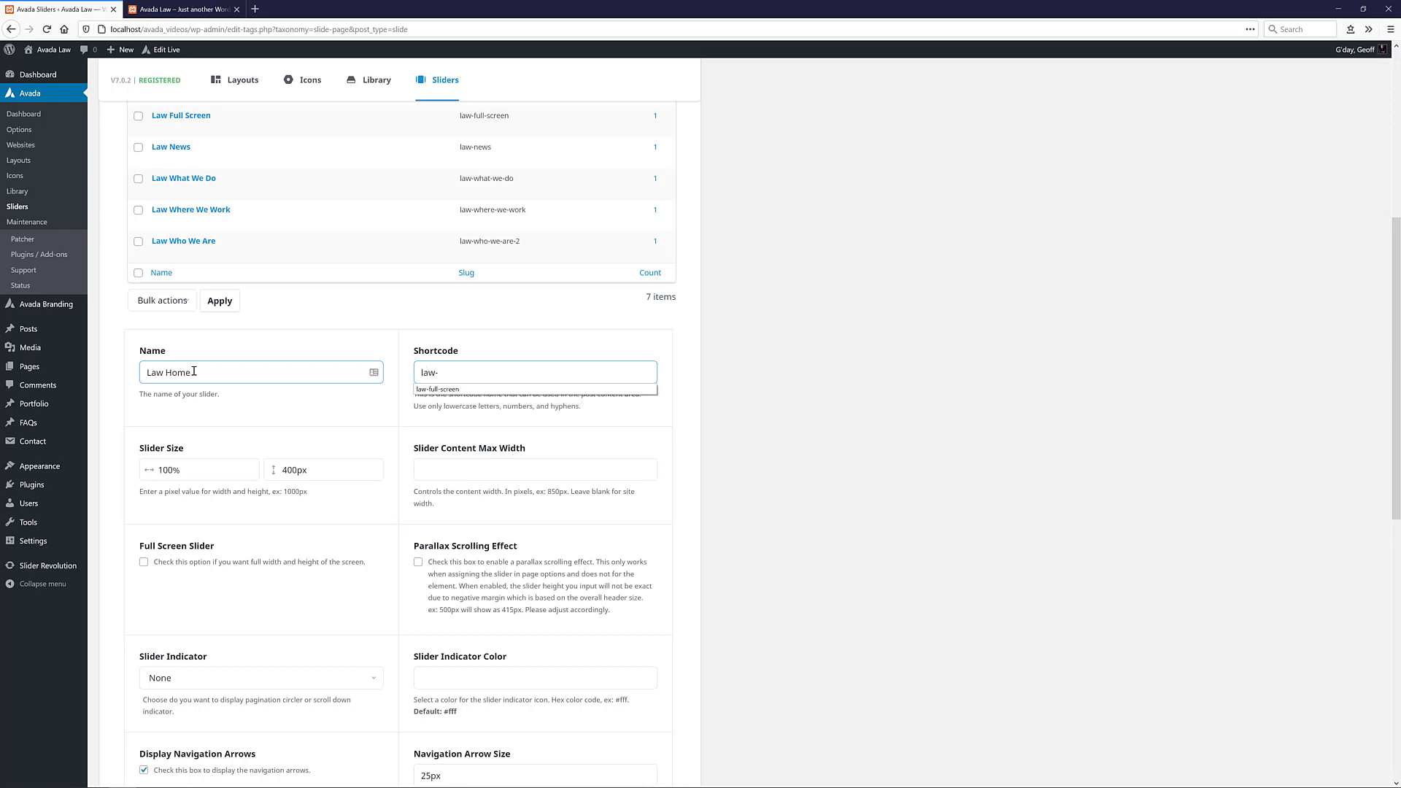
pyautogui.write('home')
pyautogui.press('Tab')
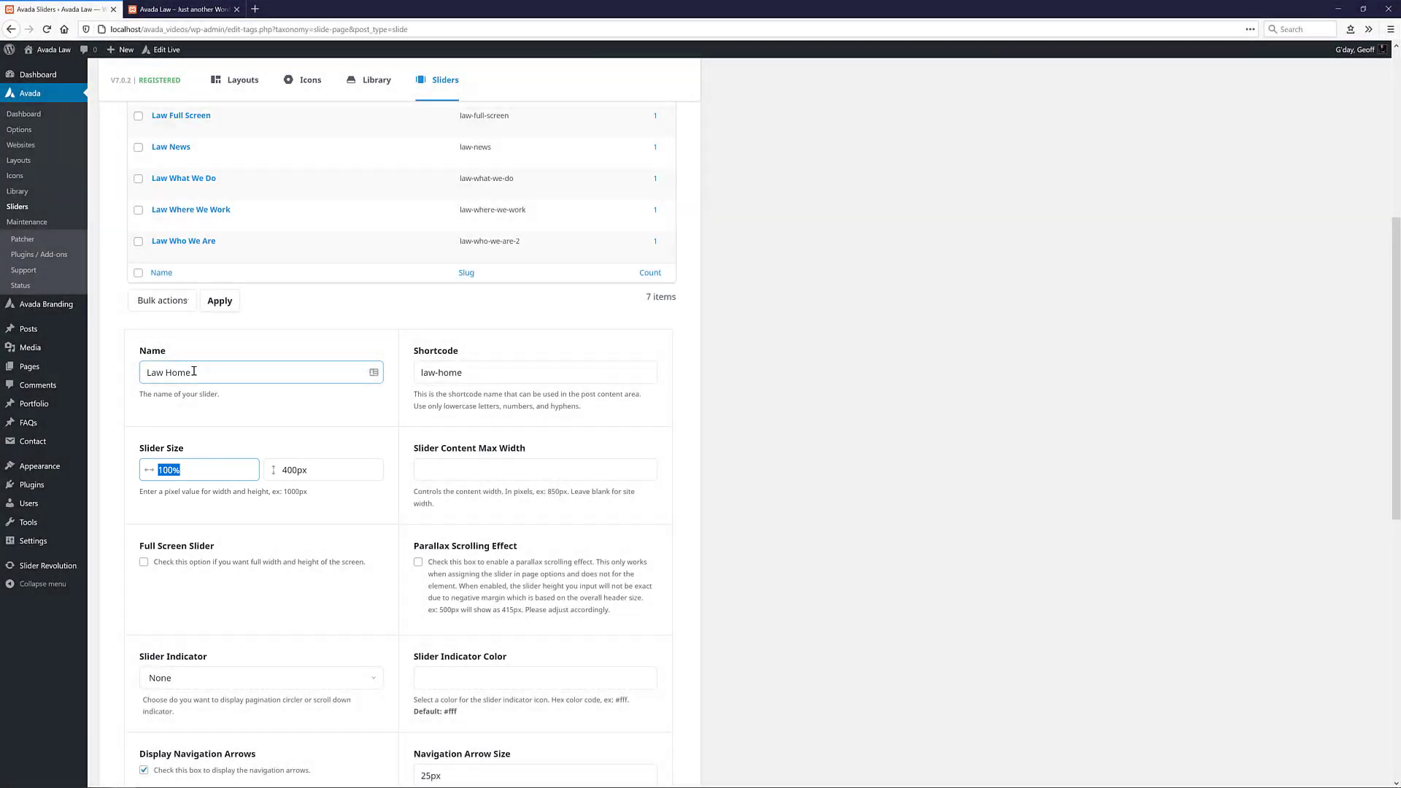
# Step: Set the slider height to 600px and enable the parallax scrolling effect
pyautogui.click(192, 472)
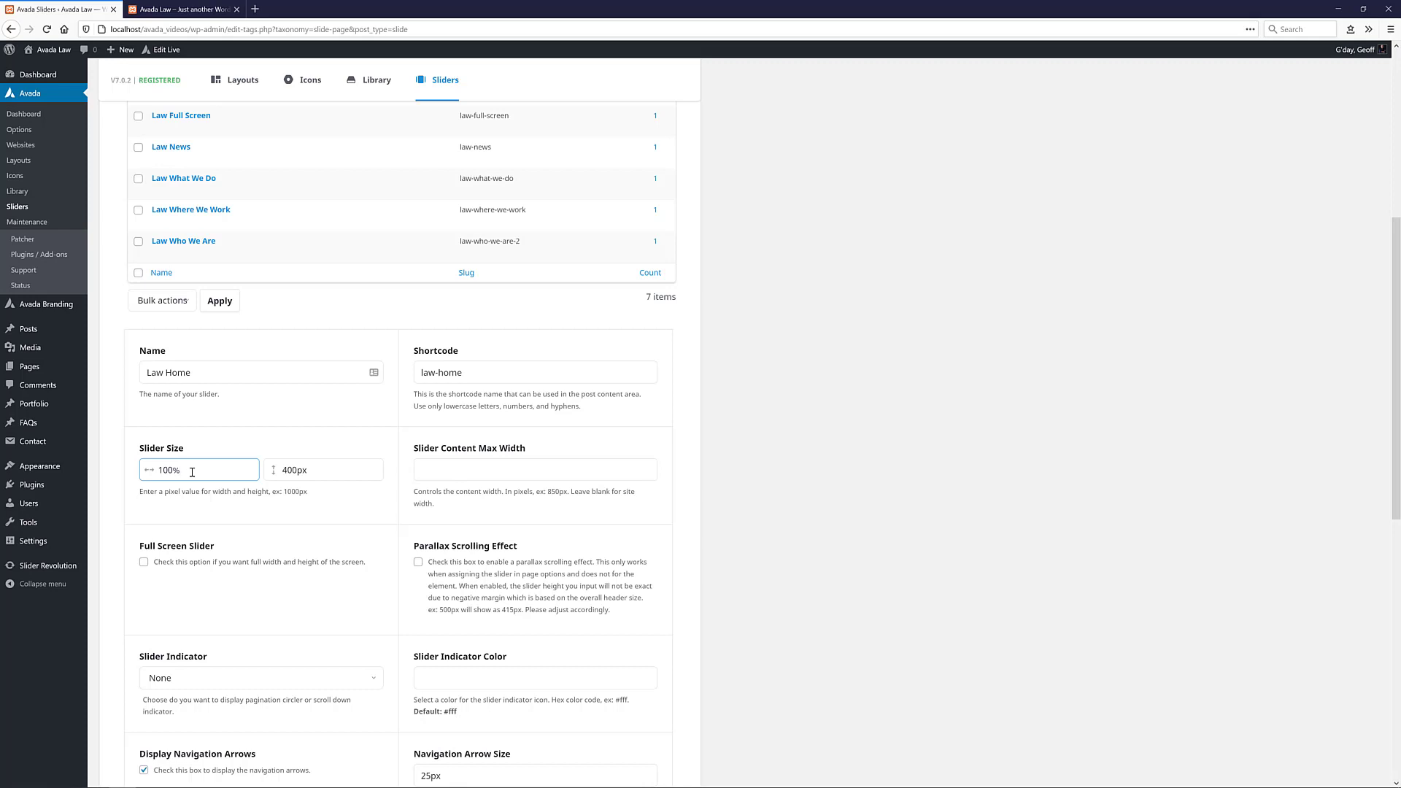
pyautogui.click(286, 470)
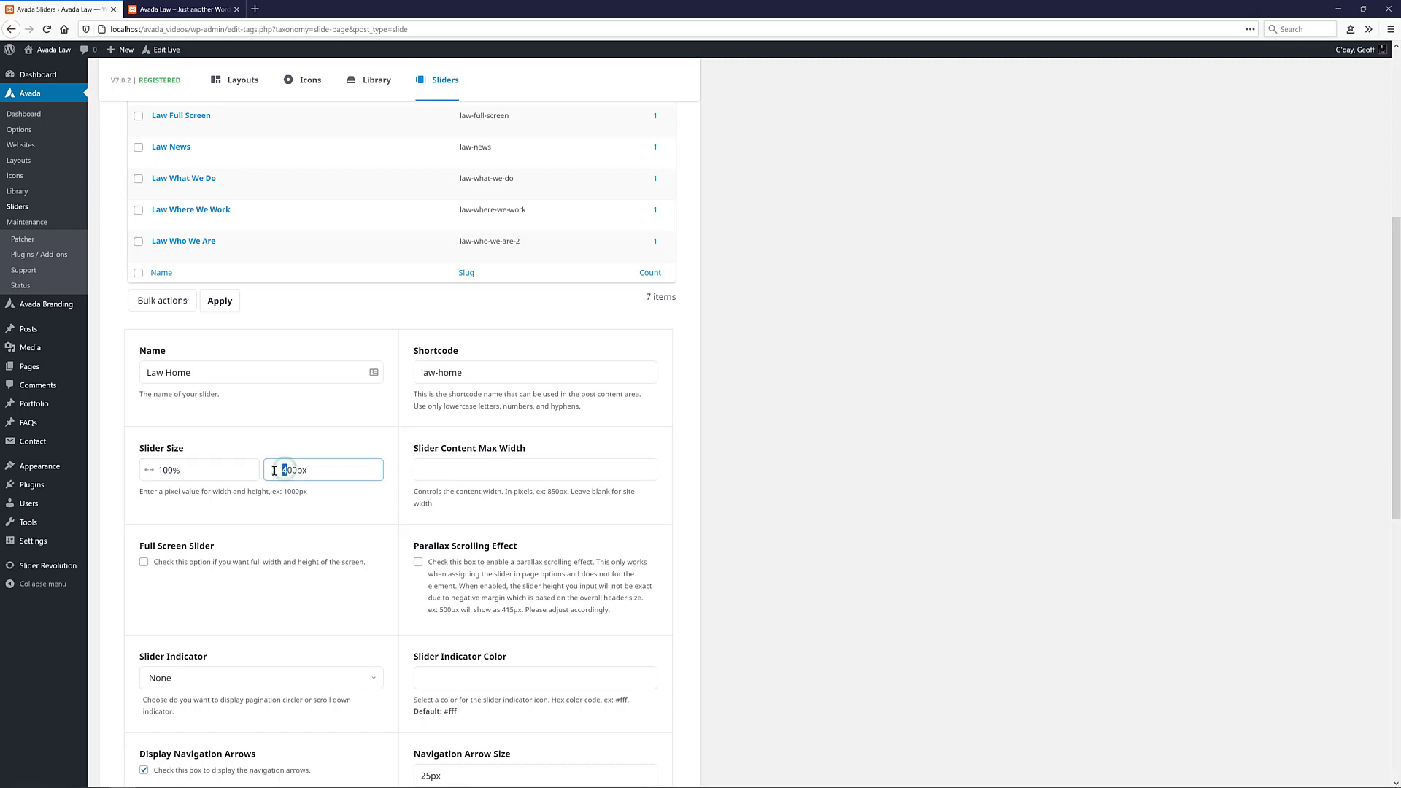
pyautogui.press('BackSpace')
pyautogui.write('6')
pyautogui.press('Tab')
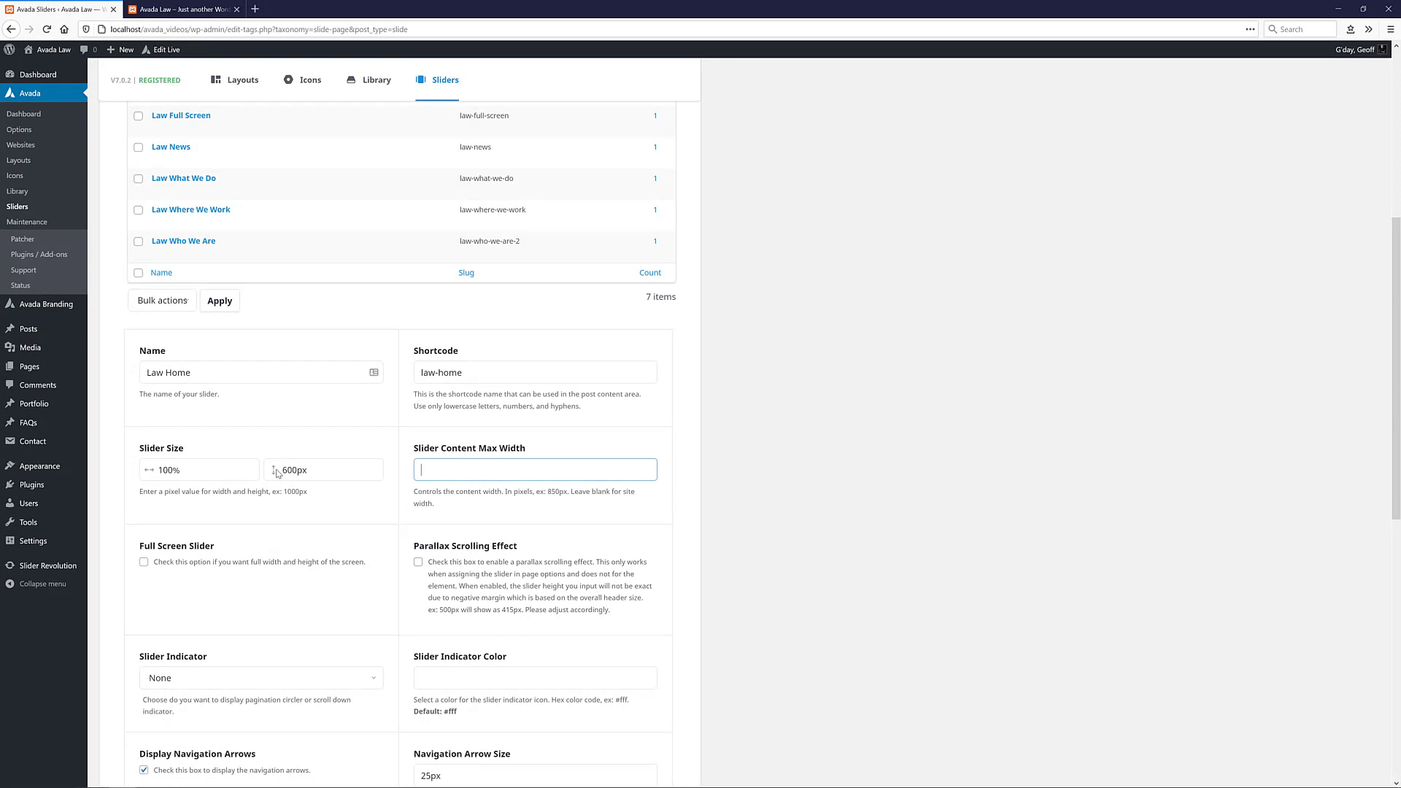
pyautogui.click(418, 562)
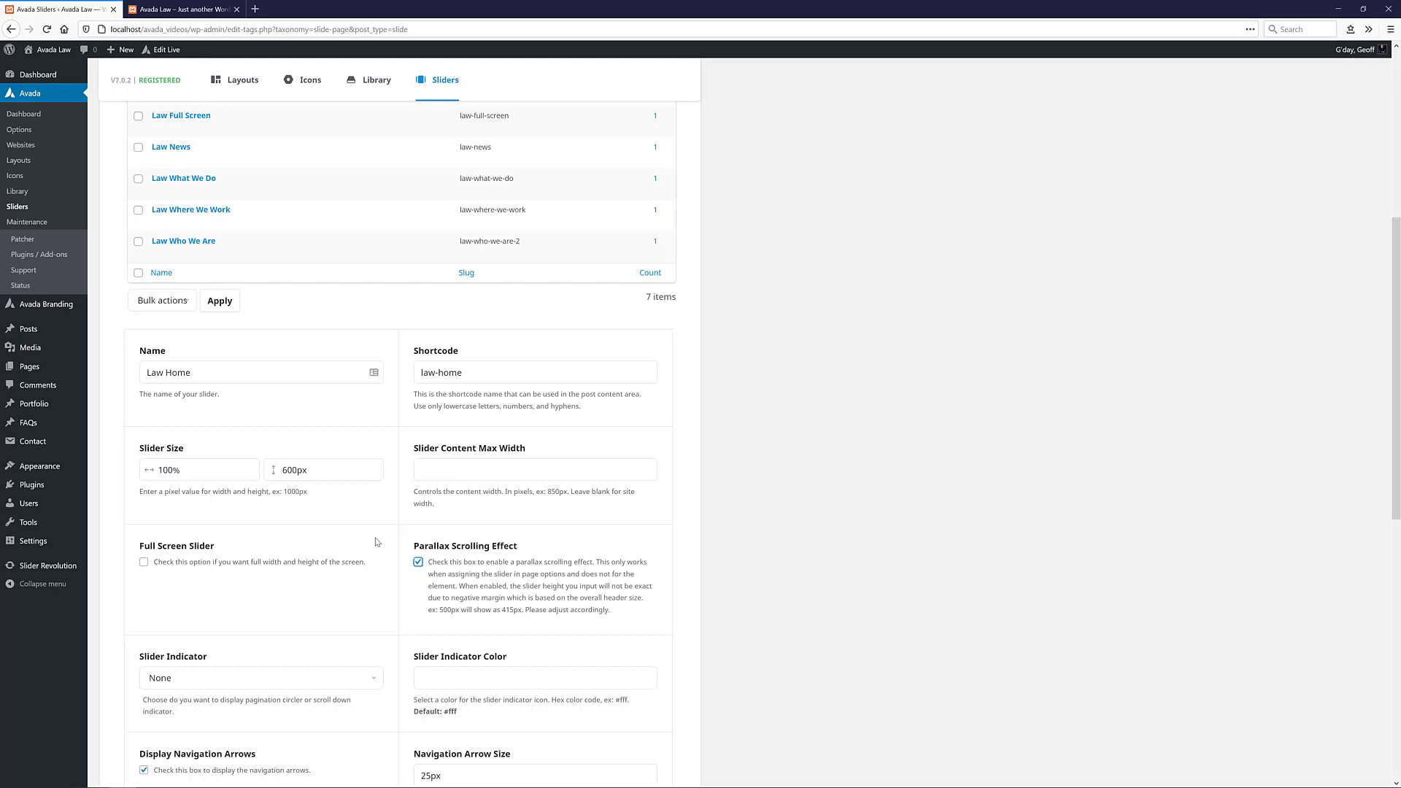
# Step: Set the slider indicator to Pagination Circles and make the slides loop infinitely
pyautogui.scroll(-5, 377, 542)
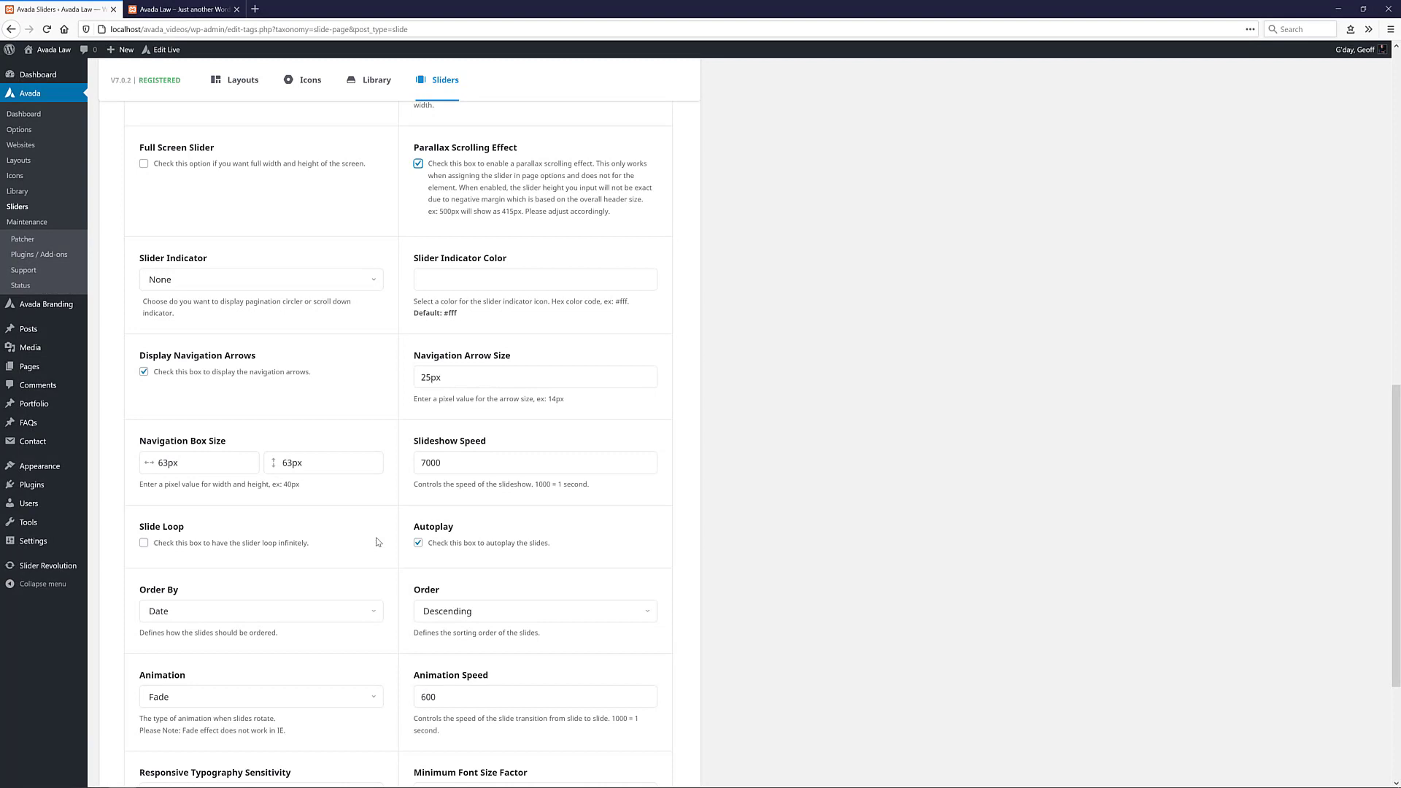
pyautogui.click(324, 278)
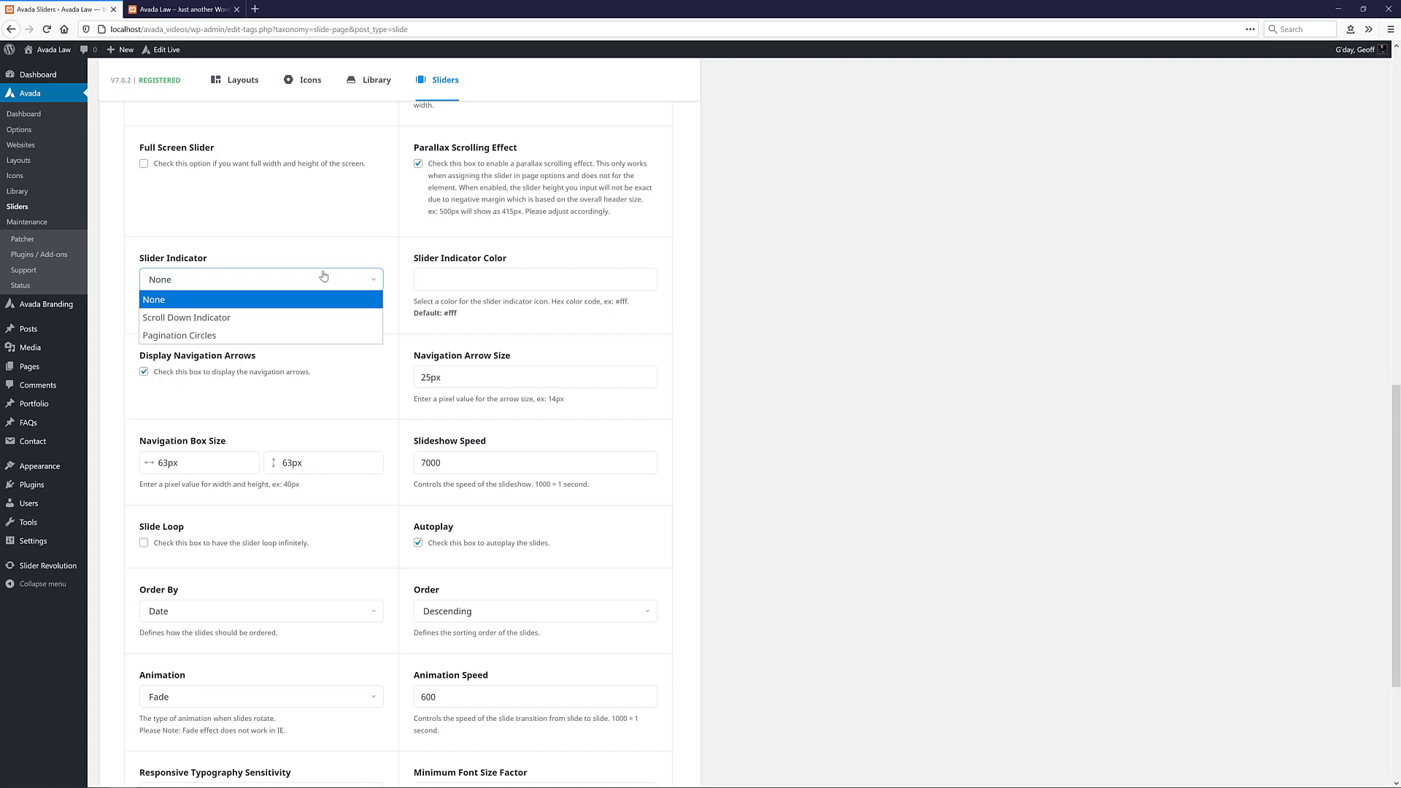
pyautogui.click(202, 335)
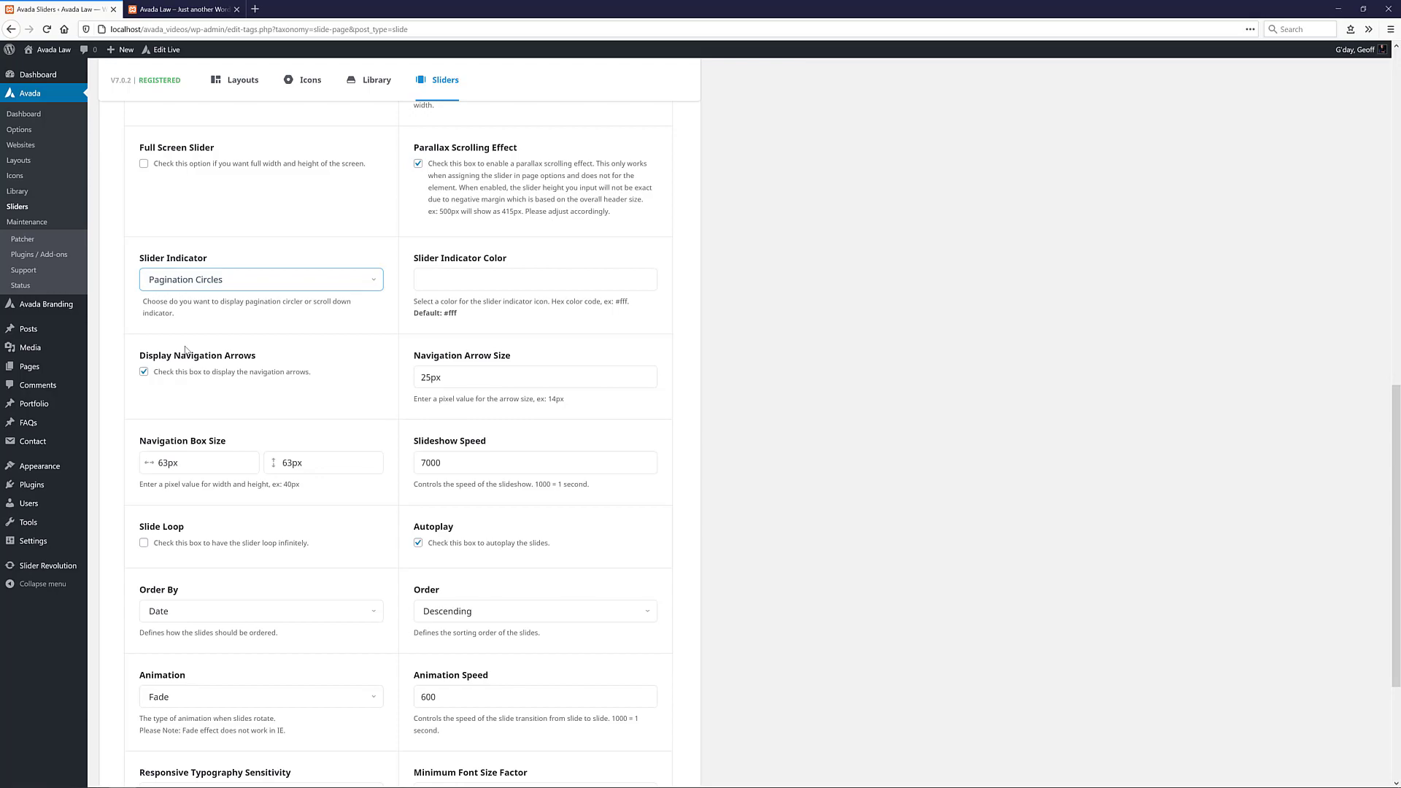
pyautogui.scroll(-3, 186, 350)
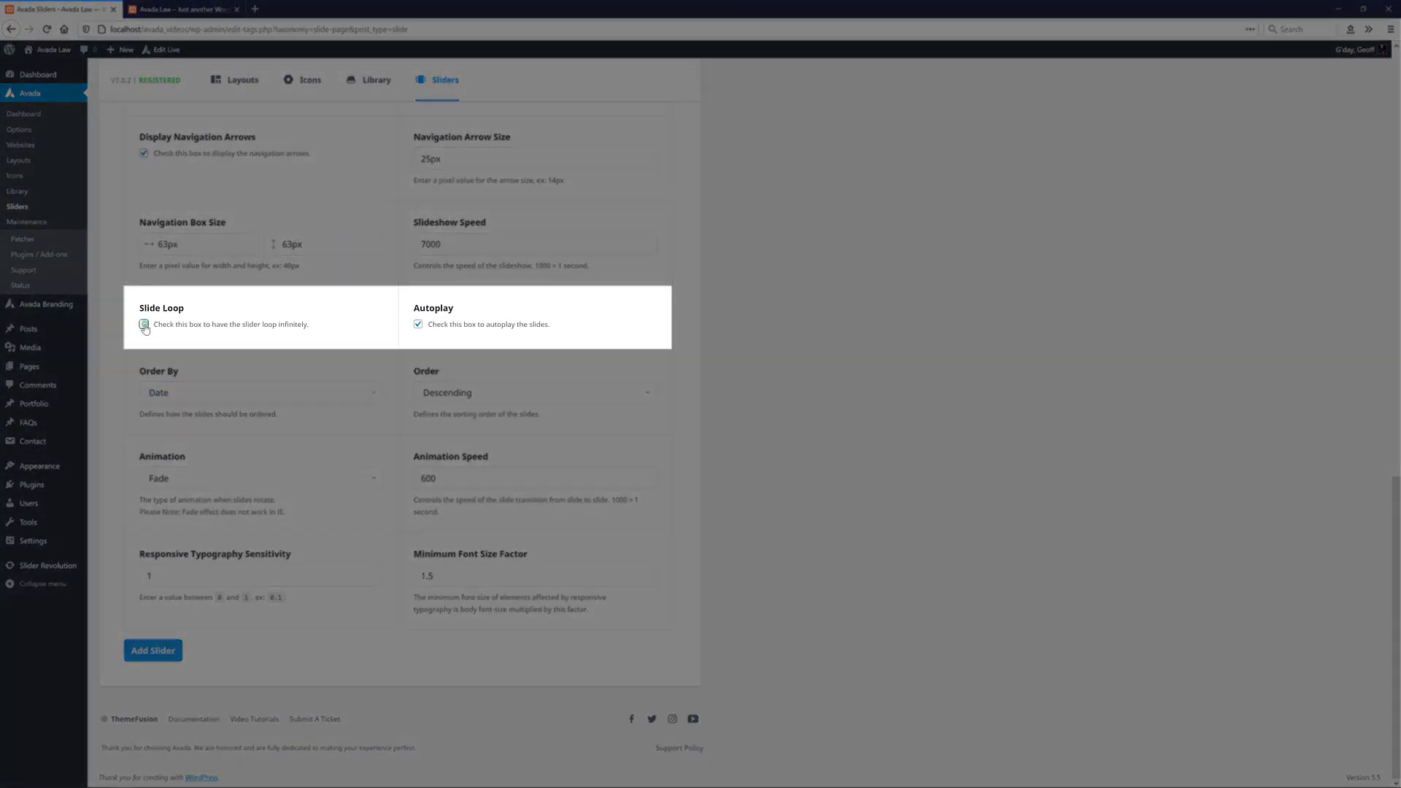
pyautogui.click(144, 324)
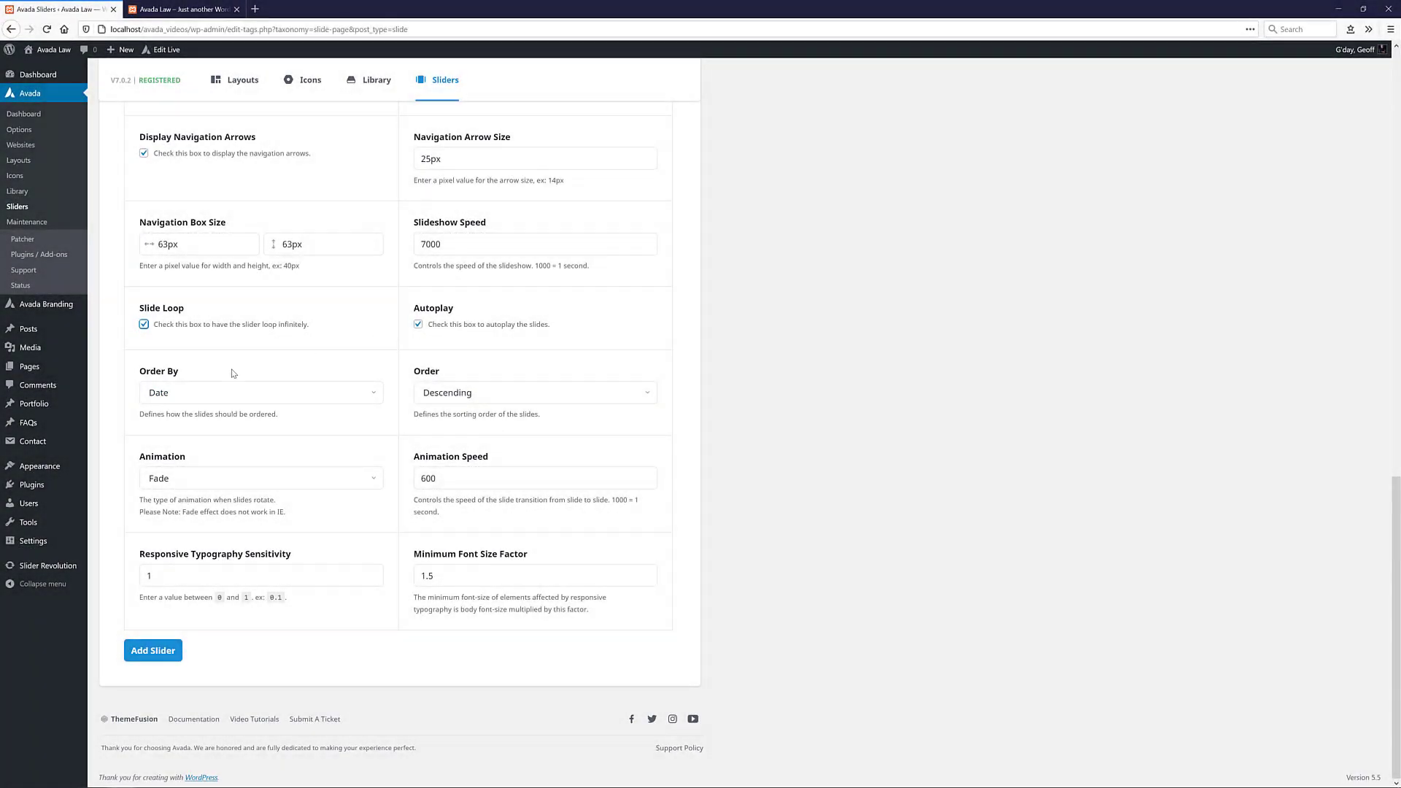
# Step: Set the slider animation to Slide and add the slider to the list
pyautogui.click(212, 394)
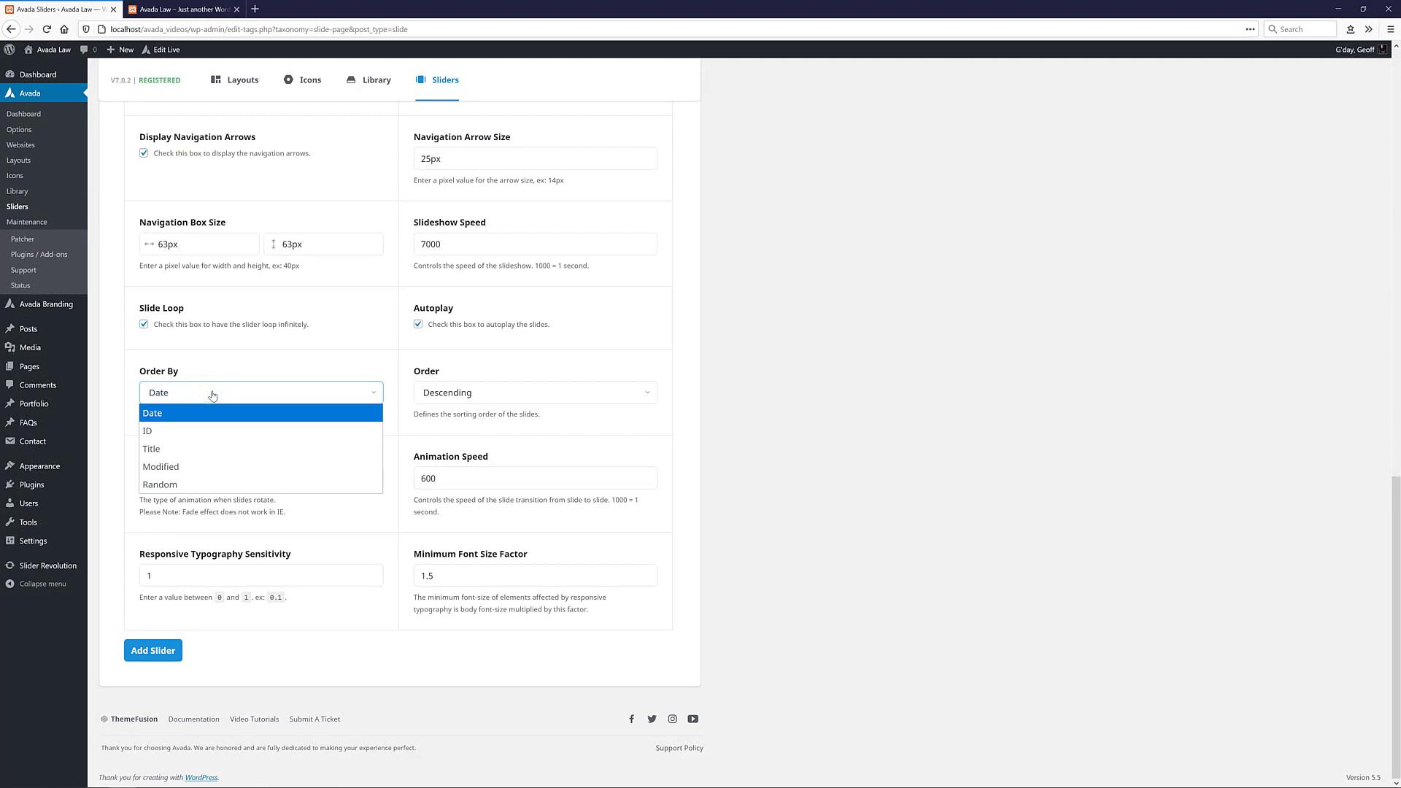
pyautogui.click(213, 395)
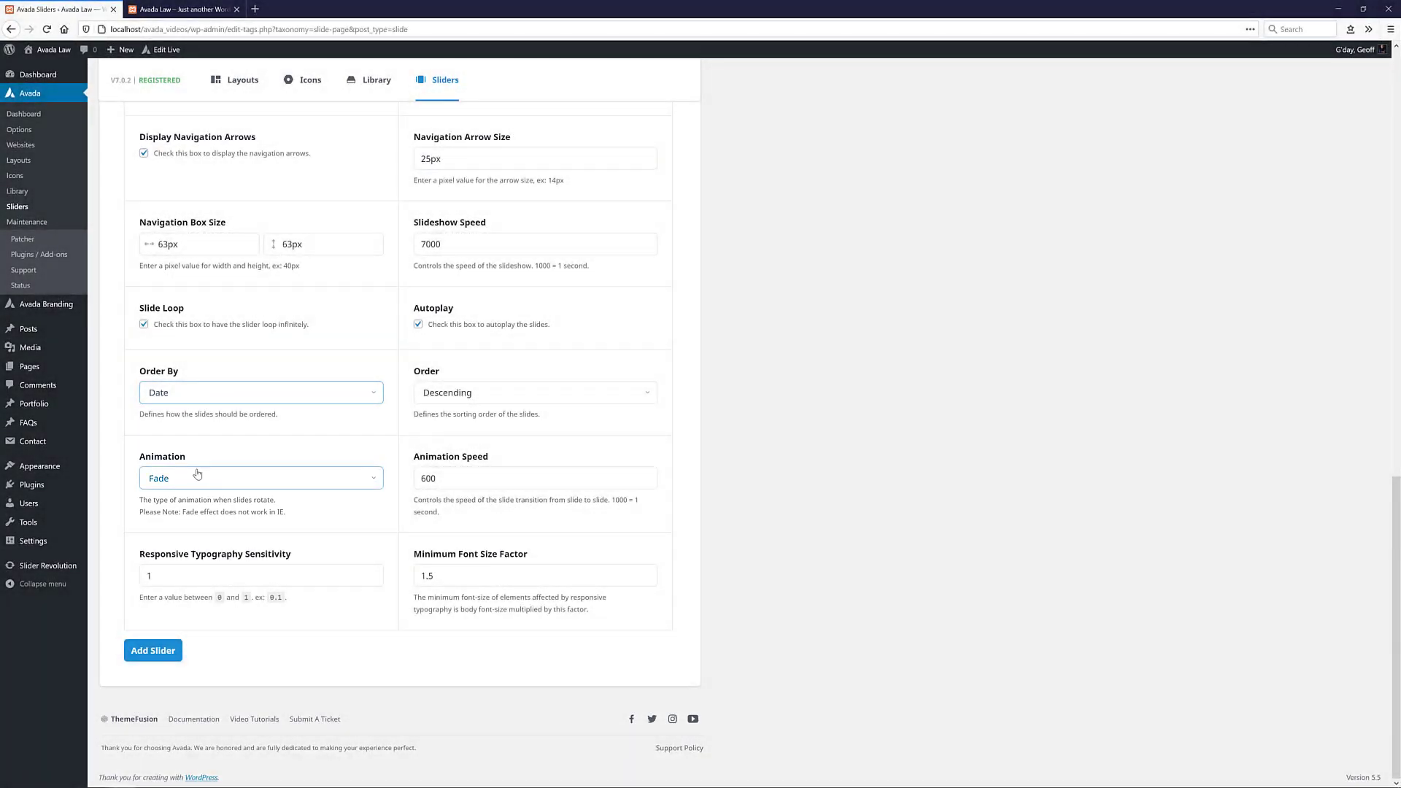
pyautogui.click(197, 476)
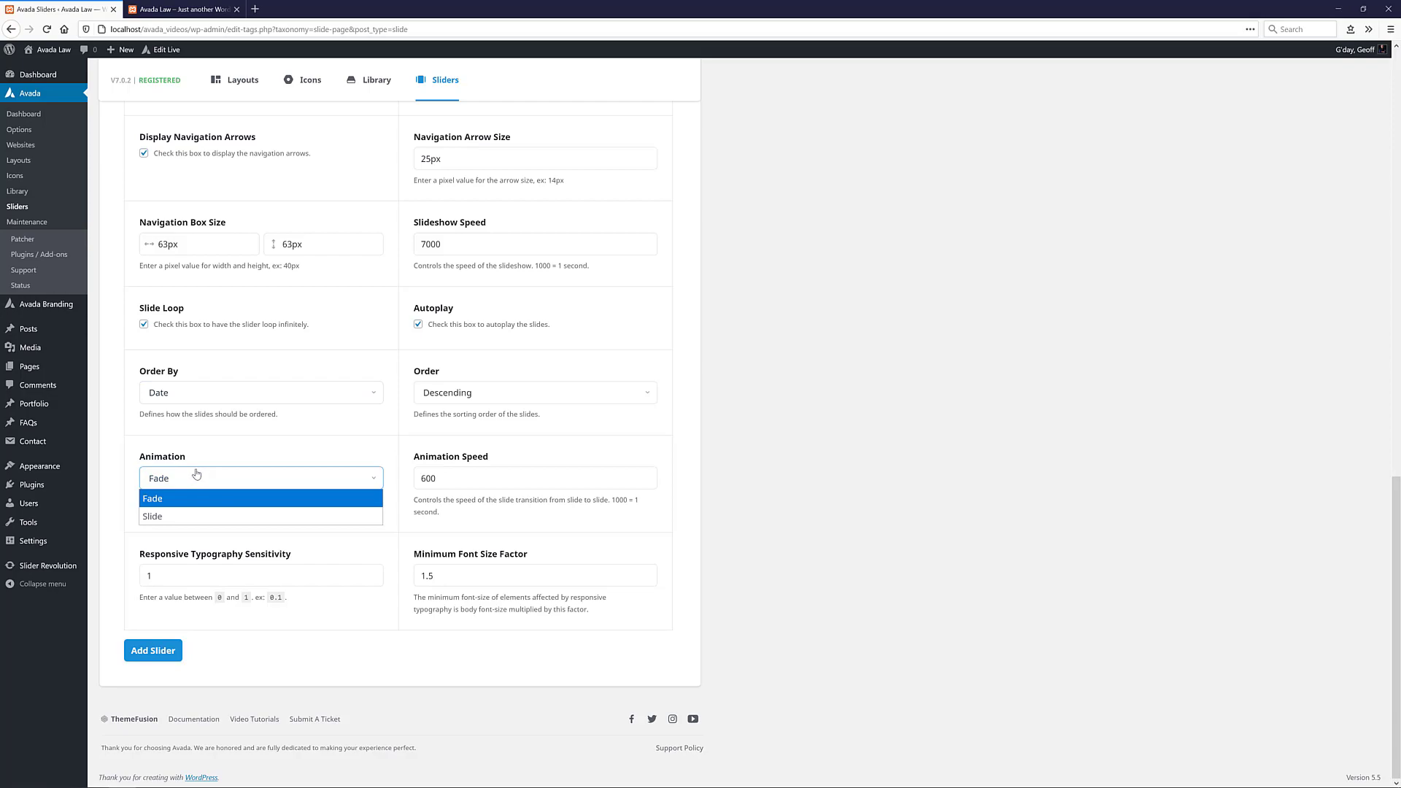
pyautogui.click(181, 518)
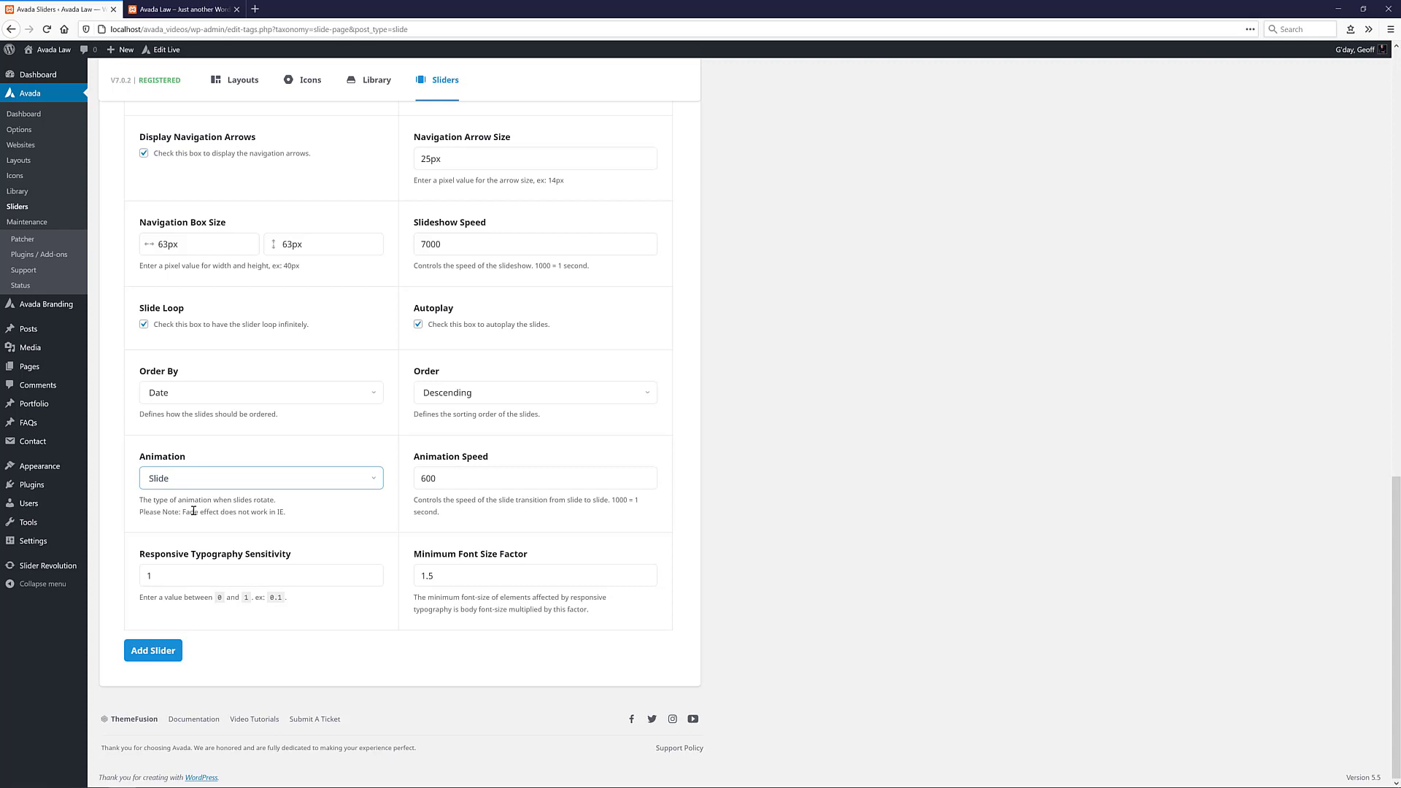
pyautogui.click(156, 652)
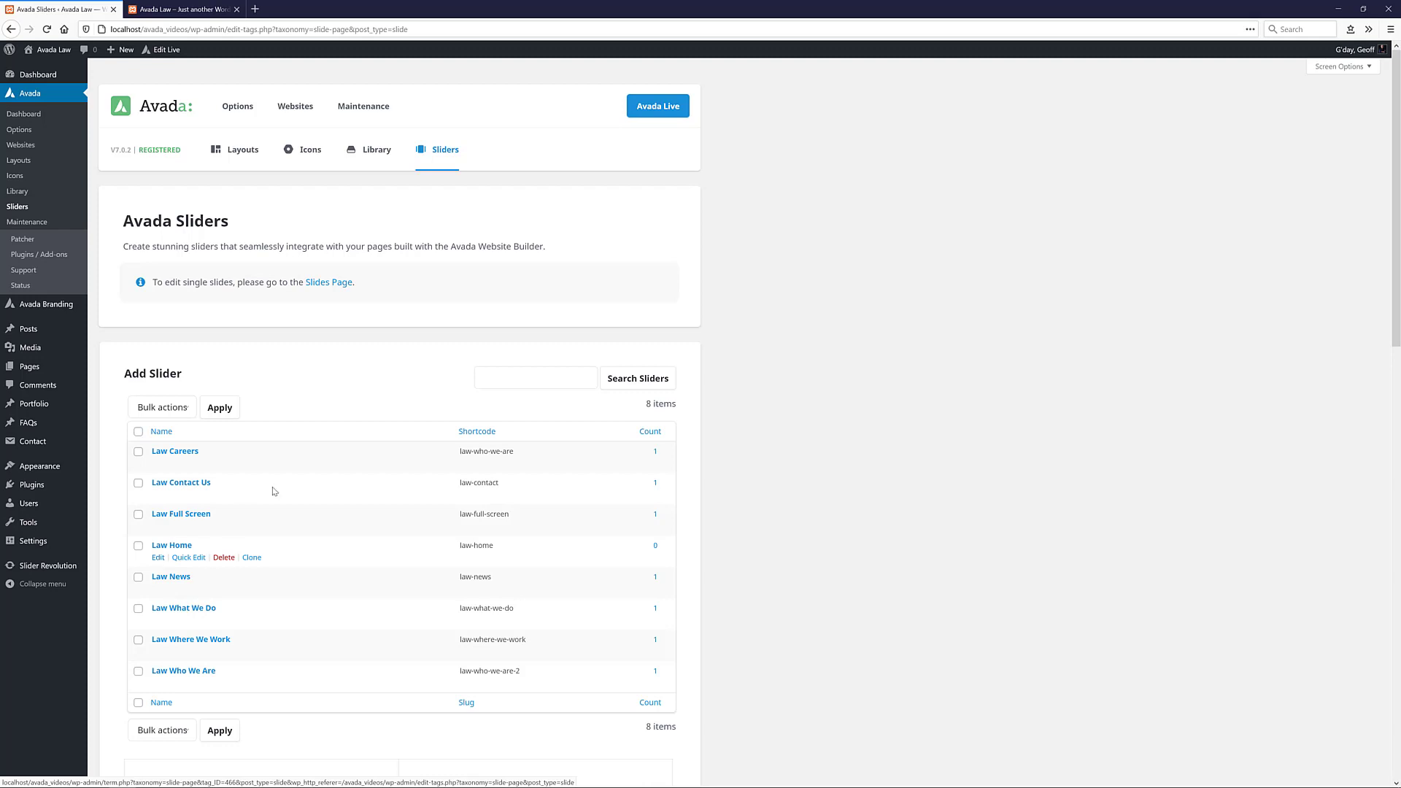
# Step: Go to the Slides page and add a new slide titled "Home Image"
pyautogui.click(330, 282)
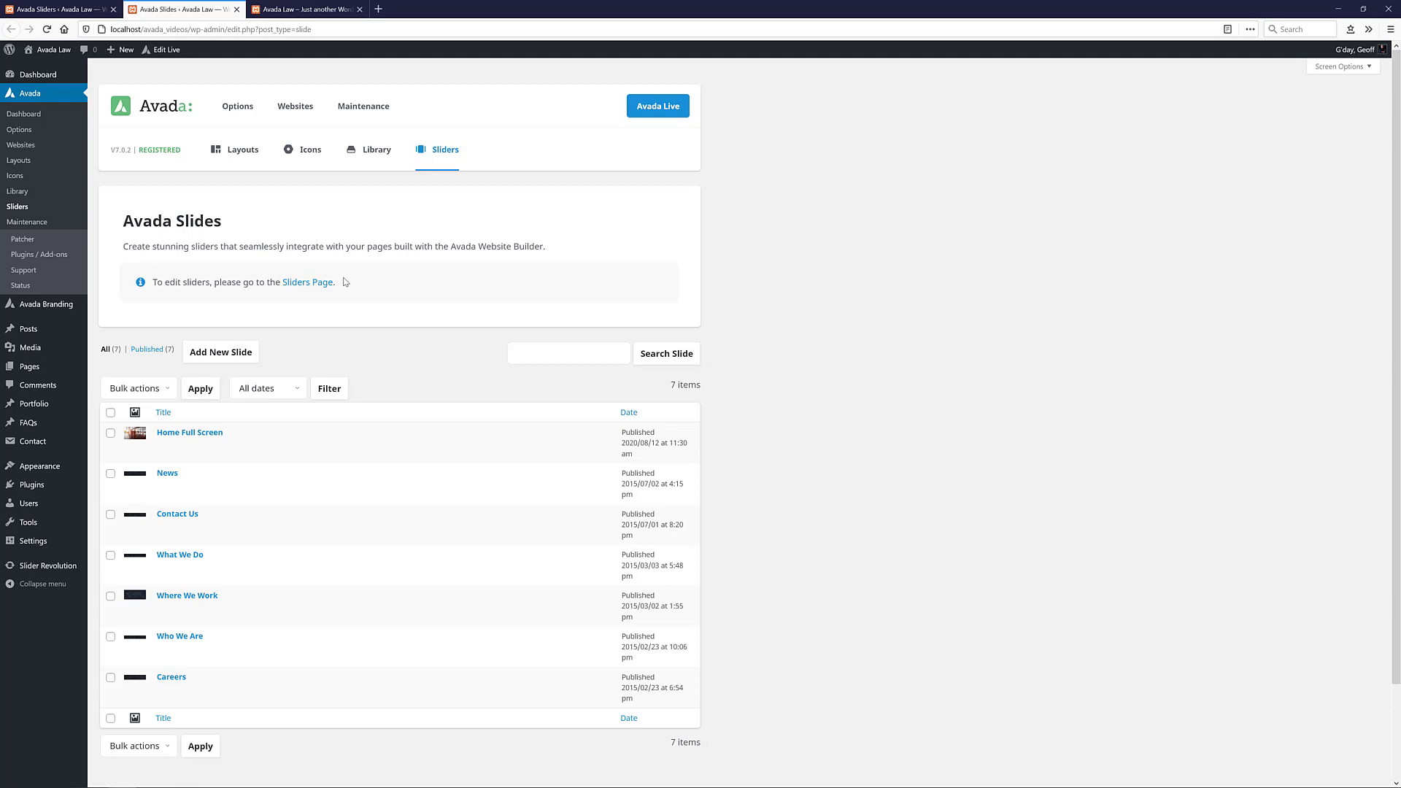
pyautogui.click(235, 353)
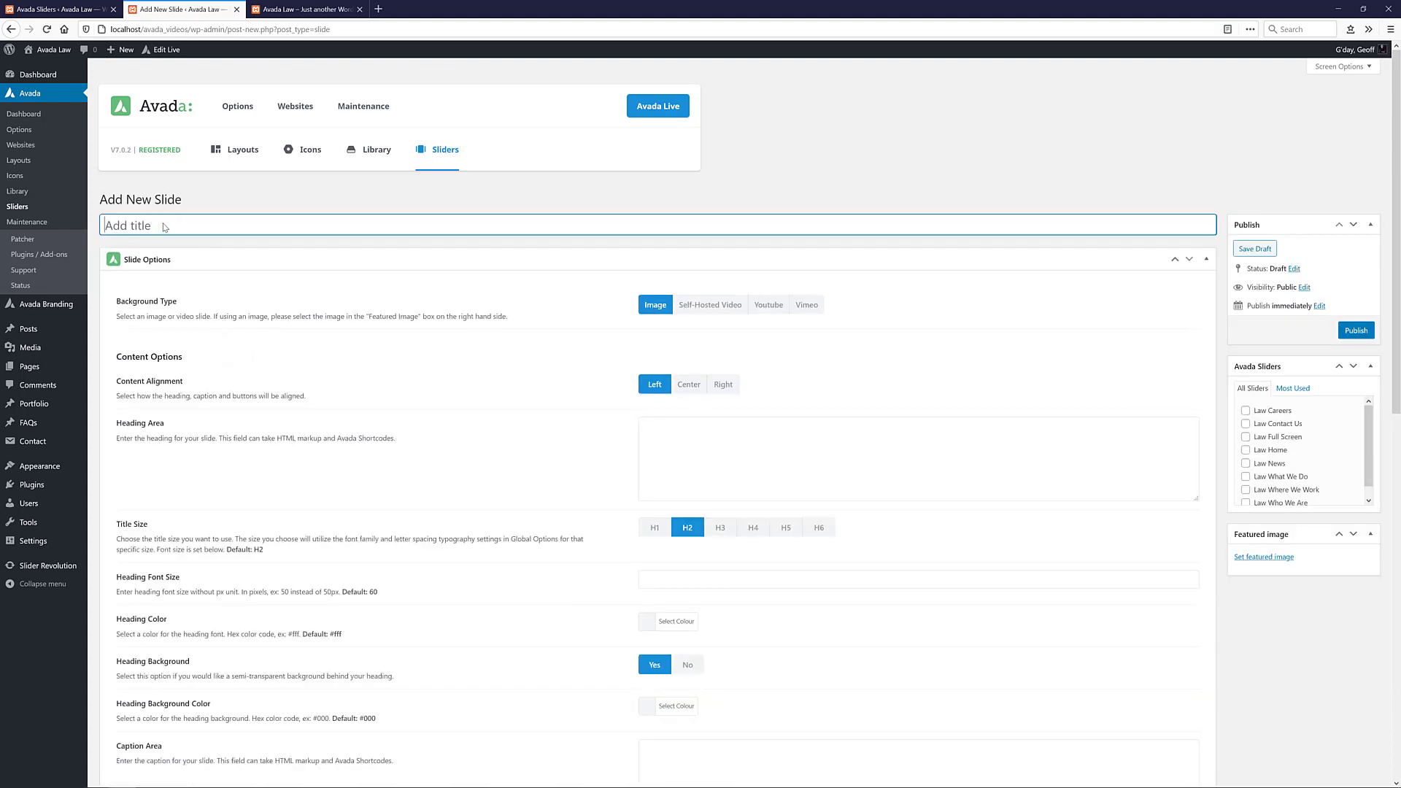
pyautogui.write('Home Image')
# Step: Set fs_image_slide.jpg from the media library as the slide's featured image
pyautogui.click(1250, 558)
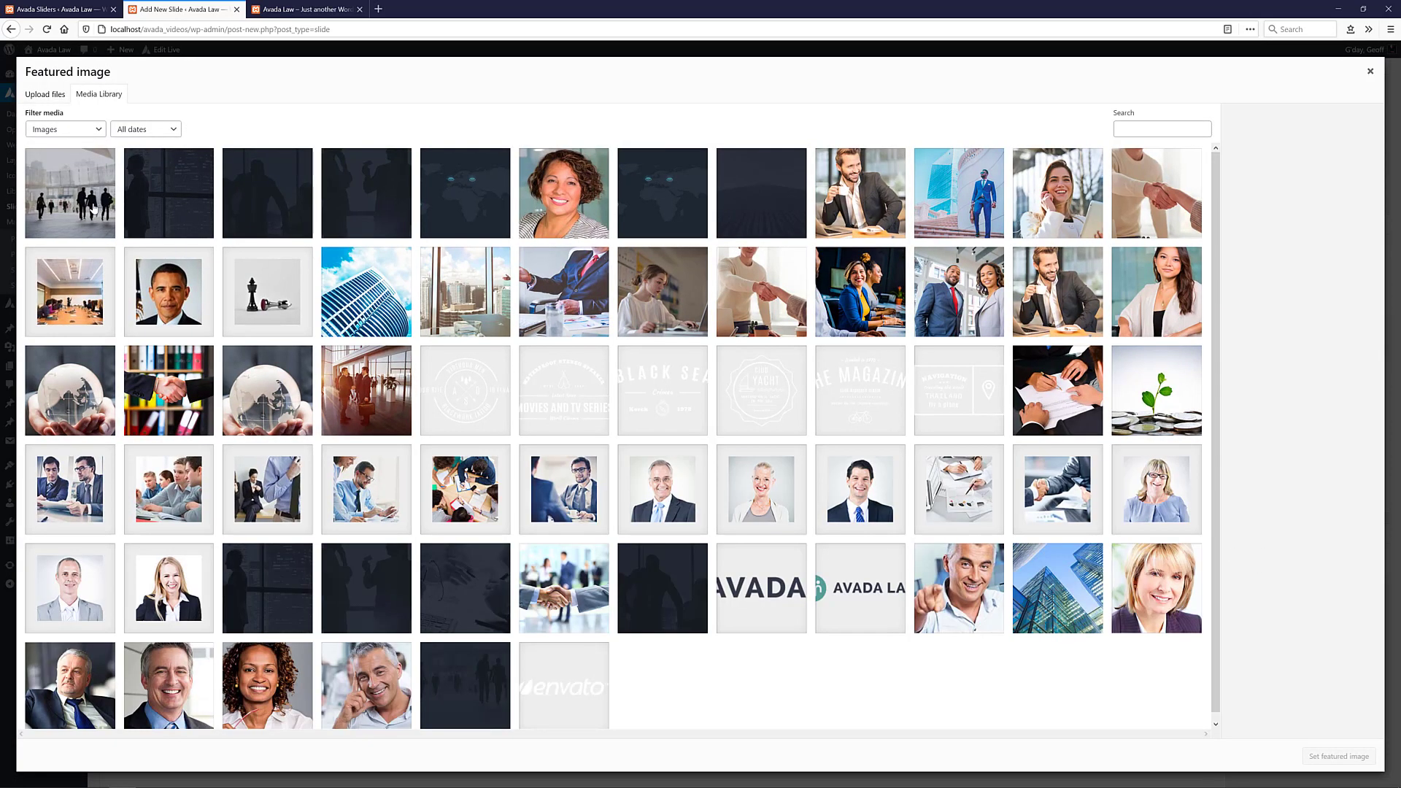
pyautogui.click(93, 207)
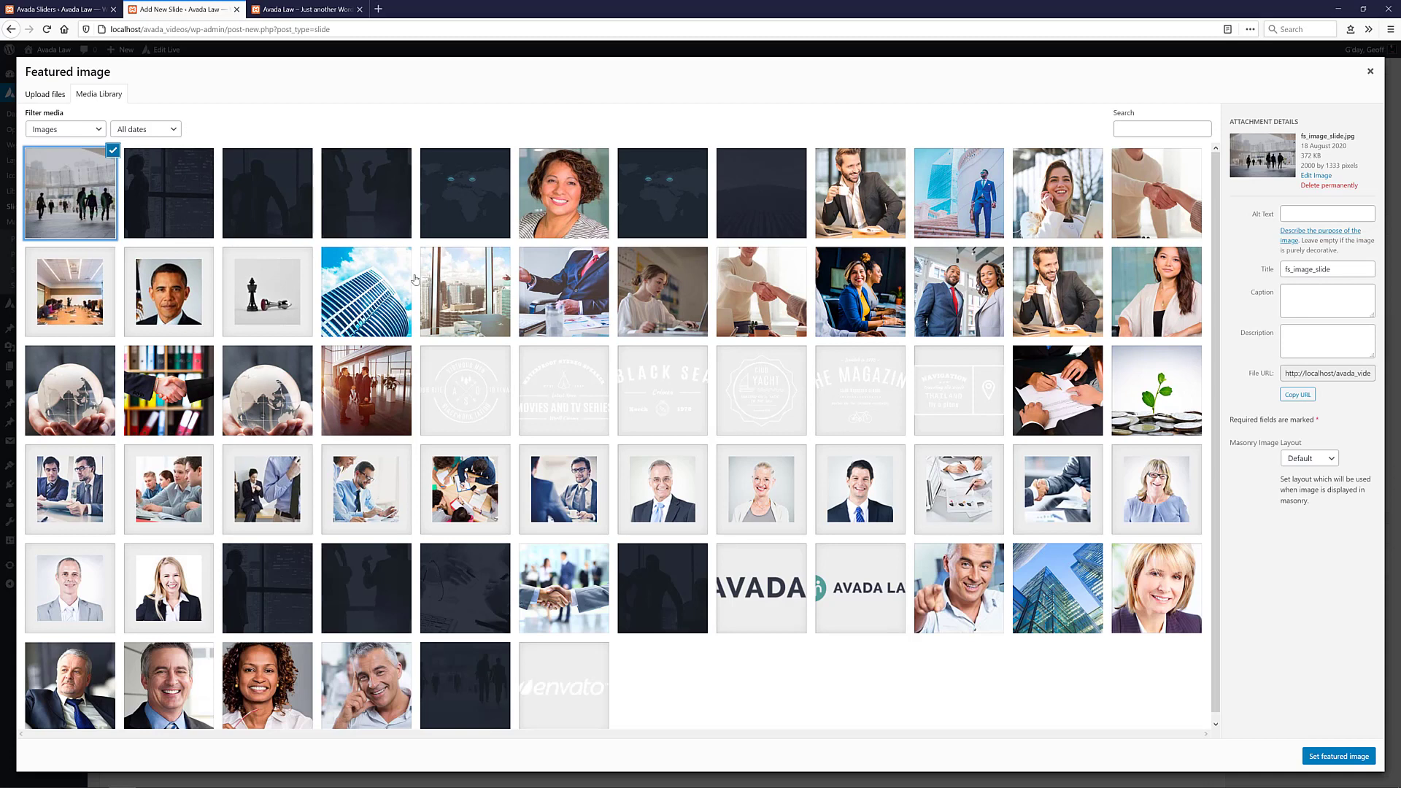
pyautogui.click(1319, 753)
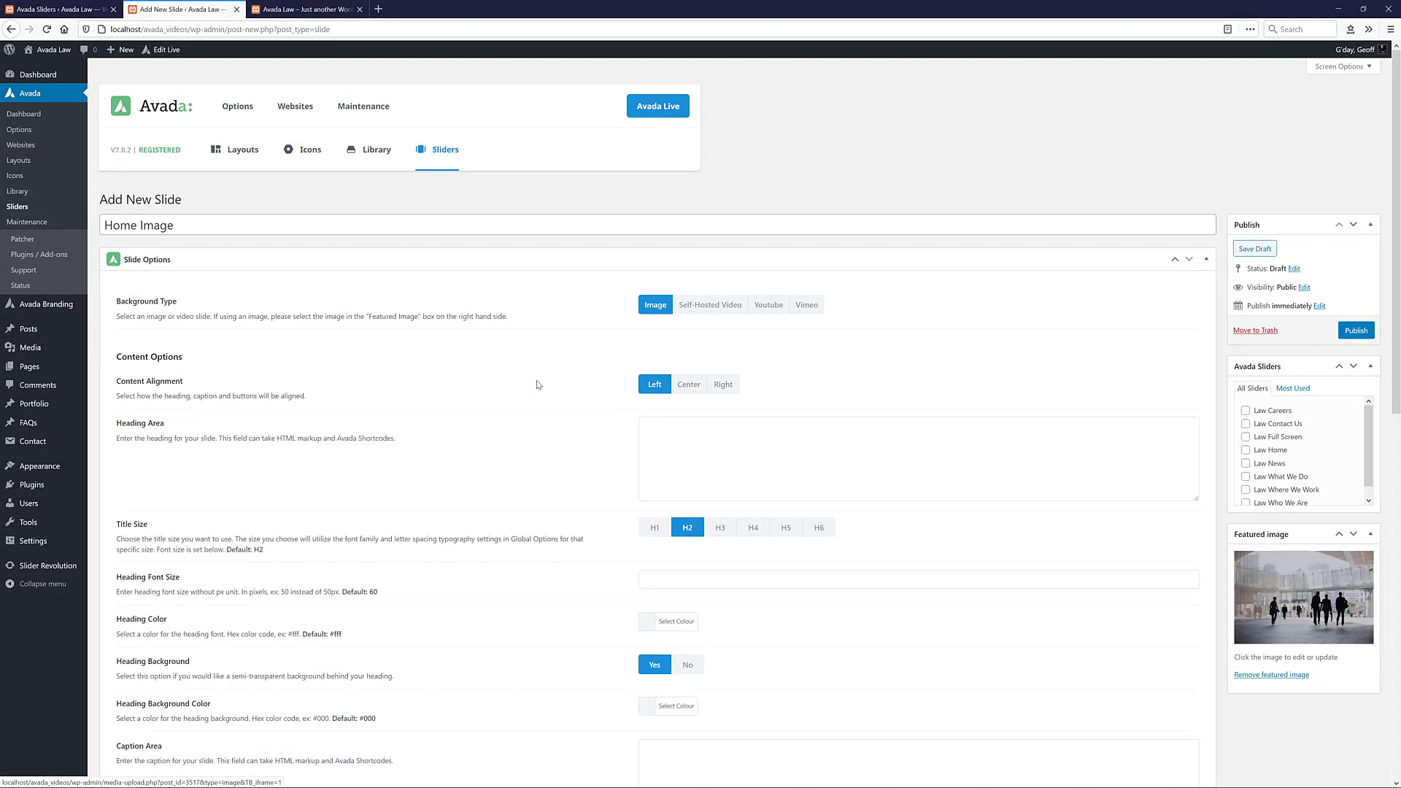
# Step: Center the slide content and enter the heading "AVADA LAW HAS ETHICS, HONESTY & INTEGRITY" followed by a centered 170px single solid fusion_separator shortcode
pyautogui.click(689, 387)
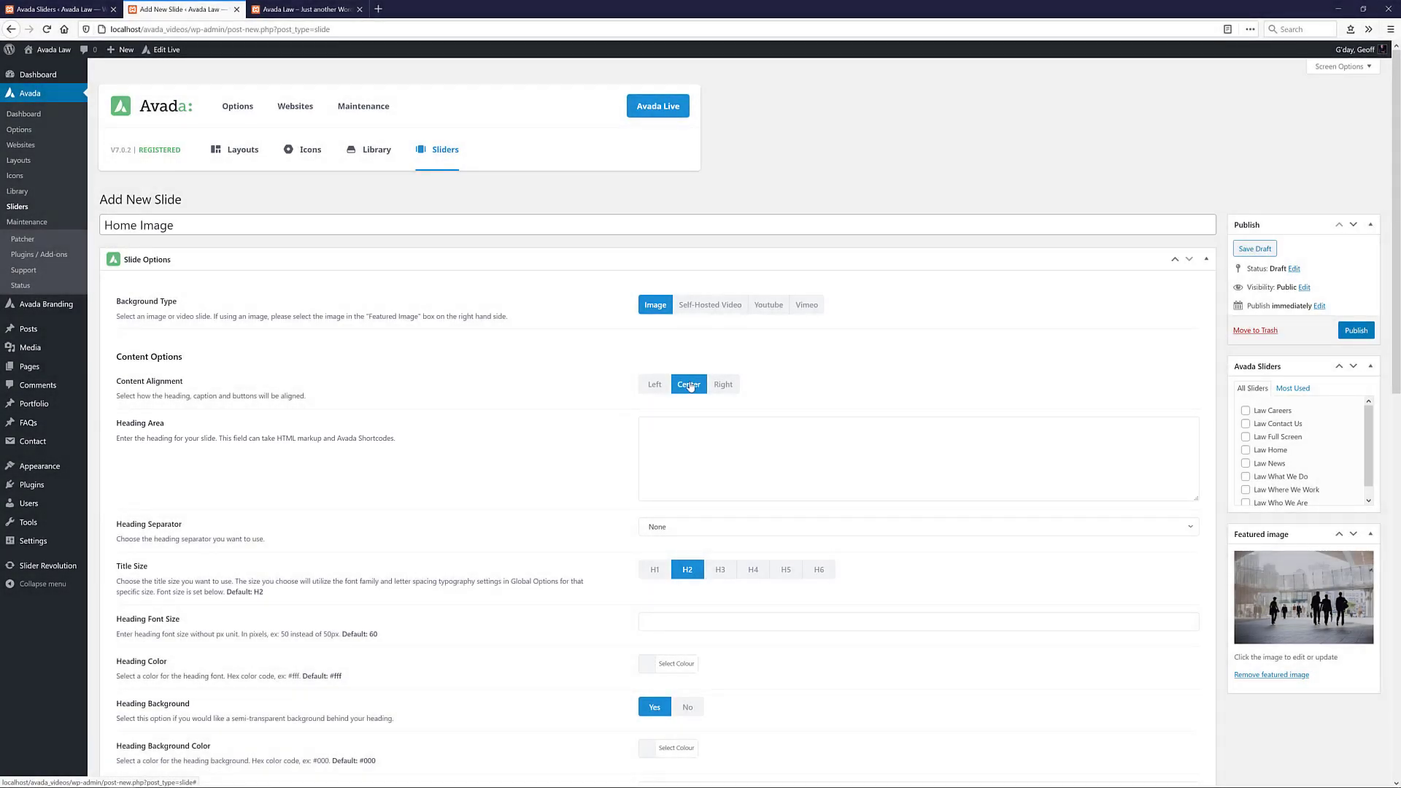
pyautogui.click(681, 433)
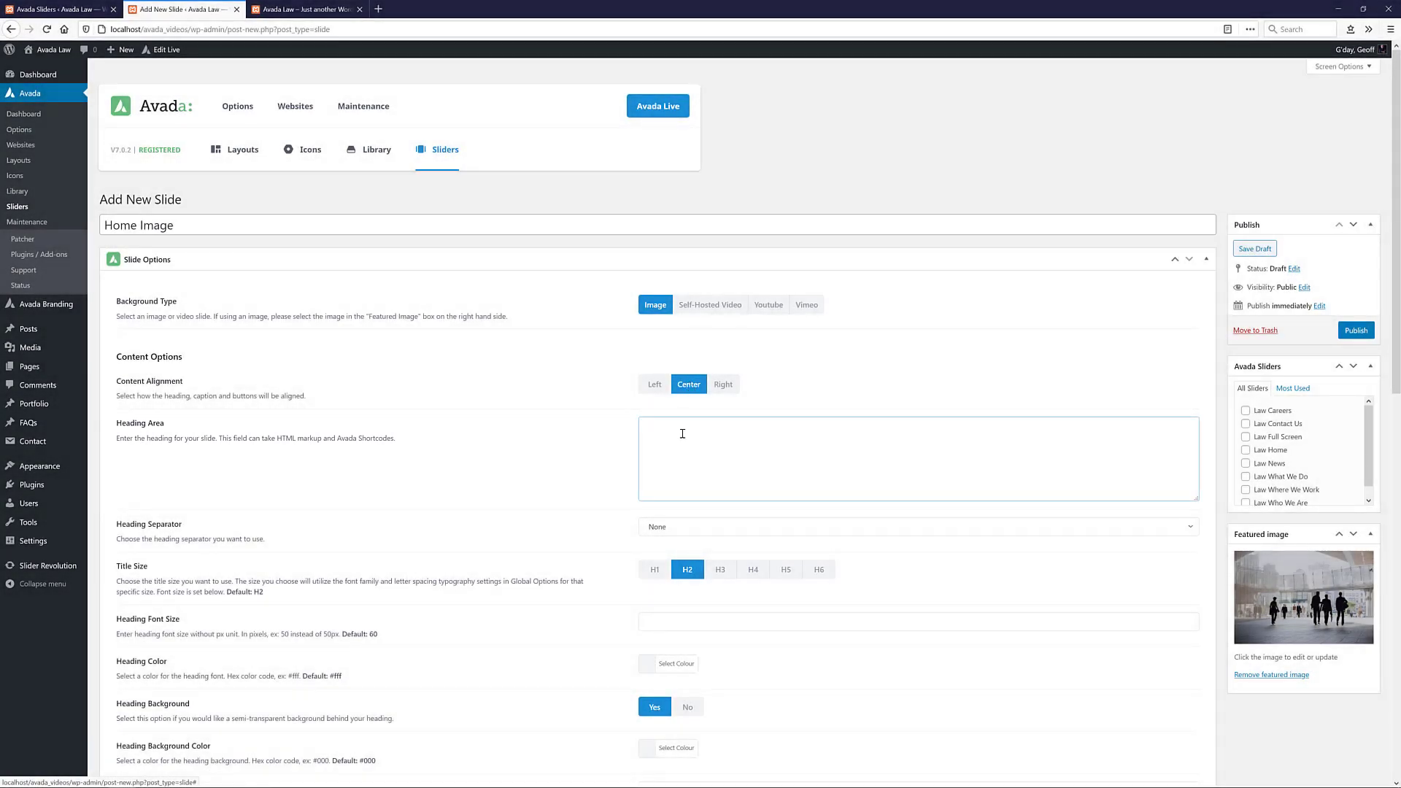
pyautogui.click(682, 436)
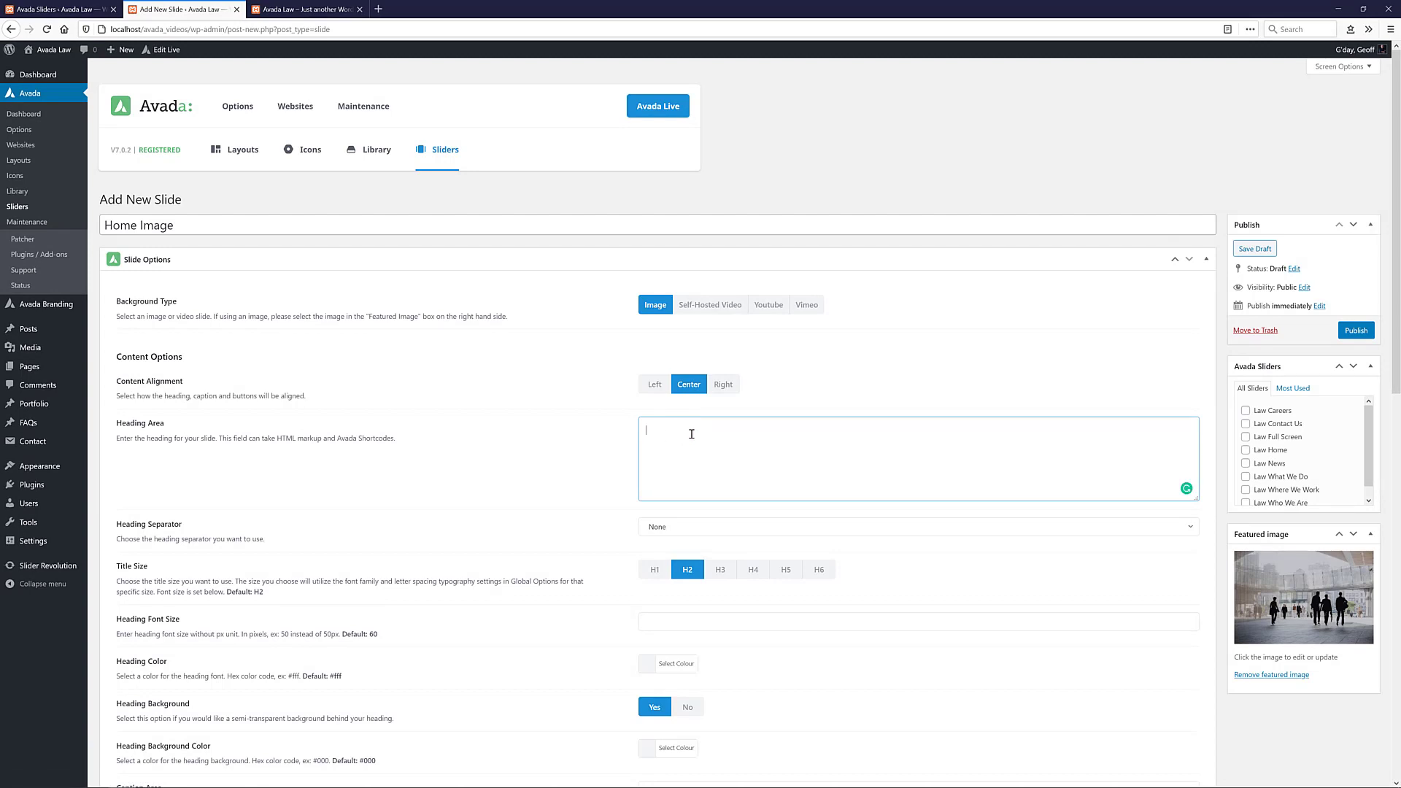
pyautogui.write('AVADA LAW HAS ETHICS, HONESTY & INTEGRITY [fusion_separator style_type="single solid" top_margin="20" bottom_margin="10" sep_color="rgba(255,255,255,.3)" border_size="" icon="" icon_circle="" icon_circle_color="" width="170px" alignment="center" class="" id=""]')
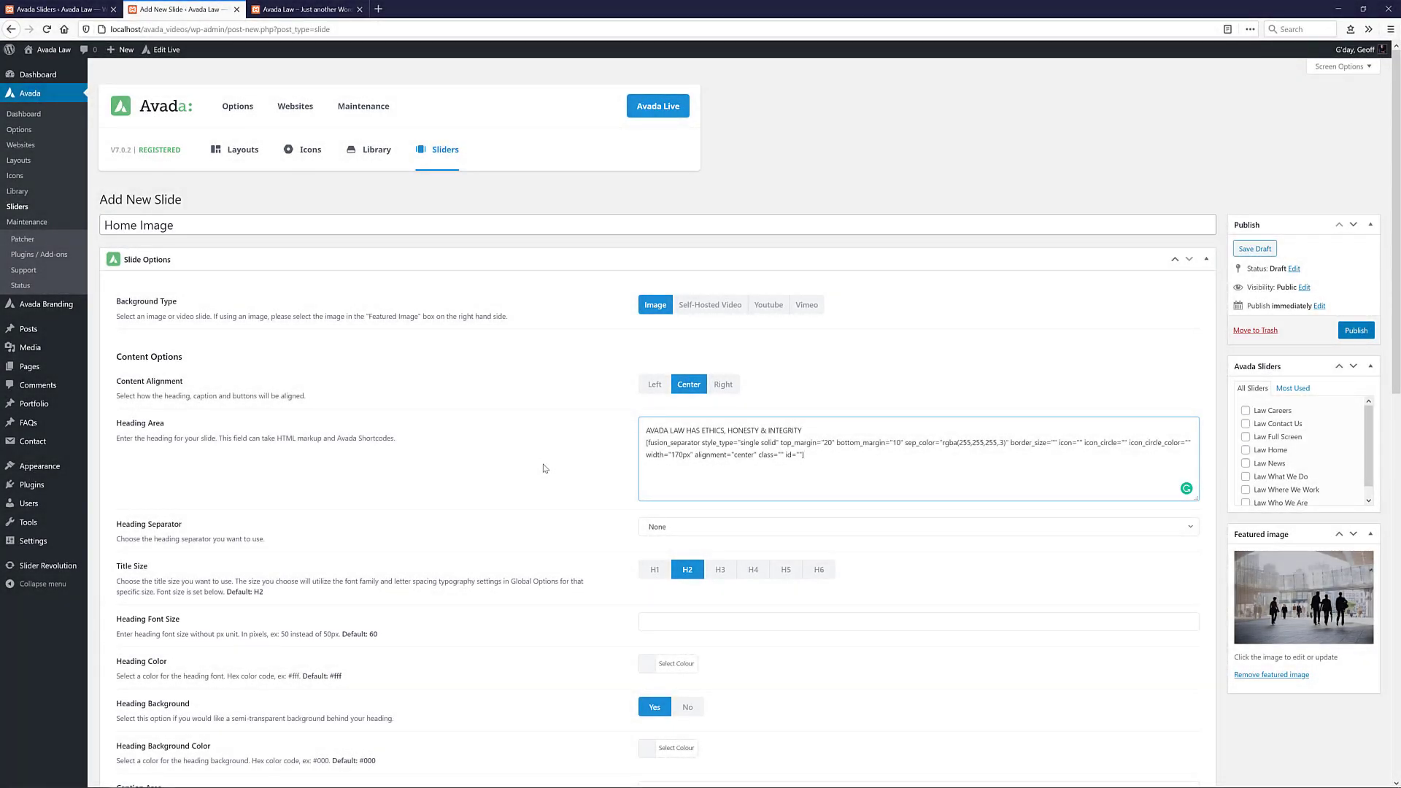
# Step: Set the slide's heading font size to 38 and turn off the heading background
pyautogui.click(653, 621)
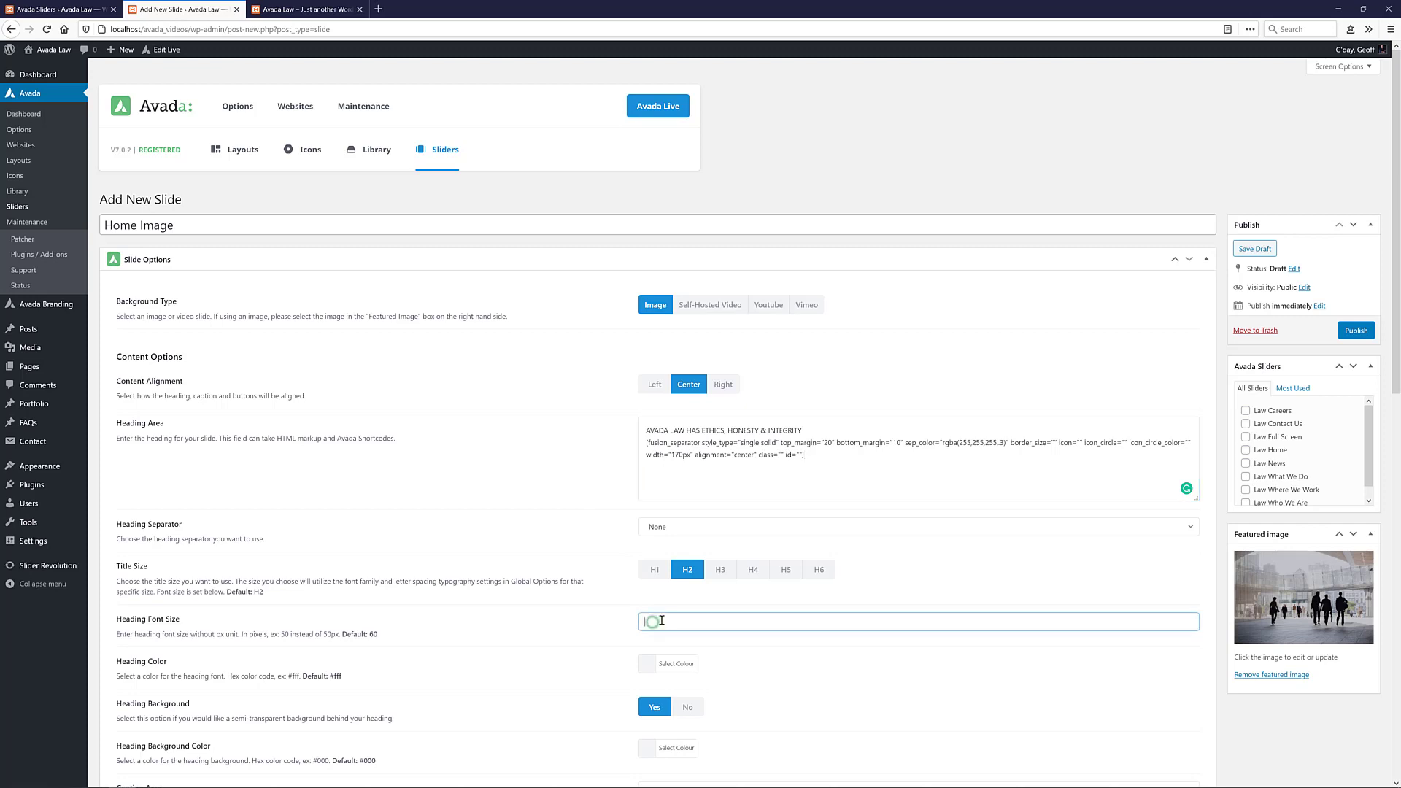
pyautogui.write('38')
pyautogui.scroll(-5, 663, 620)
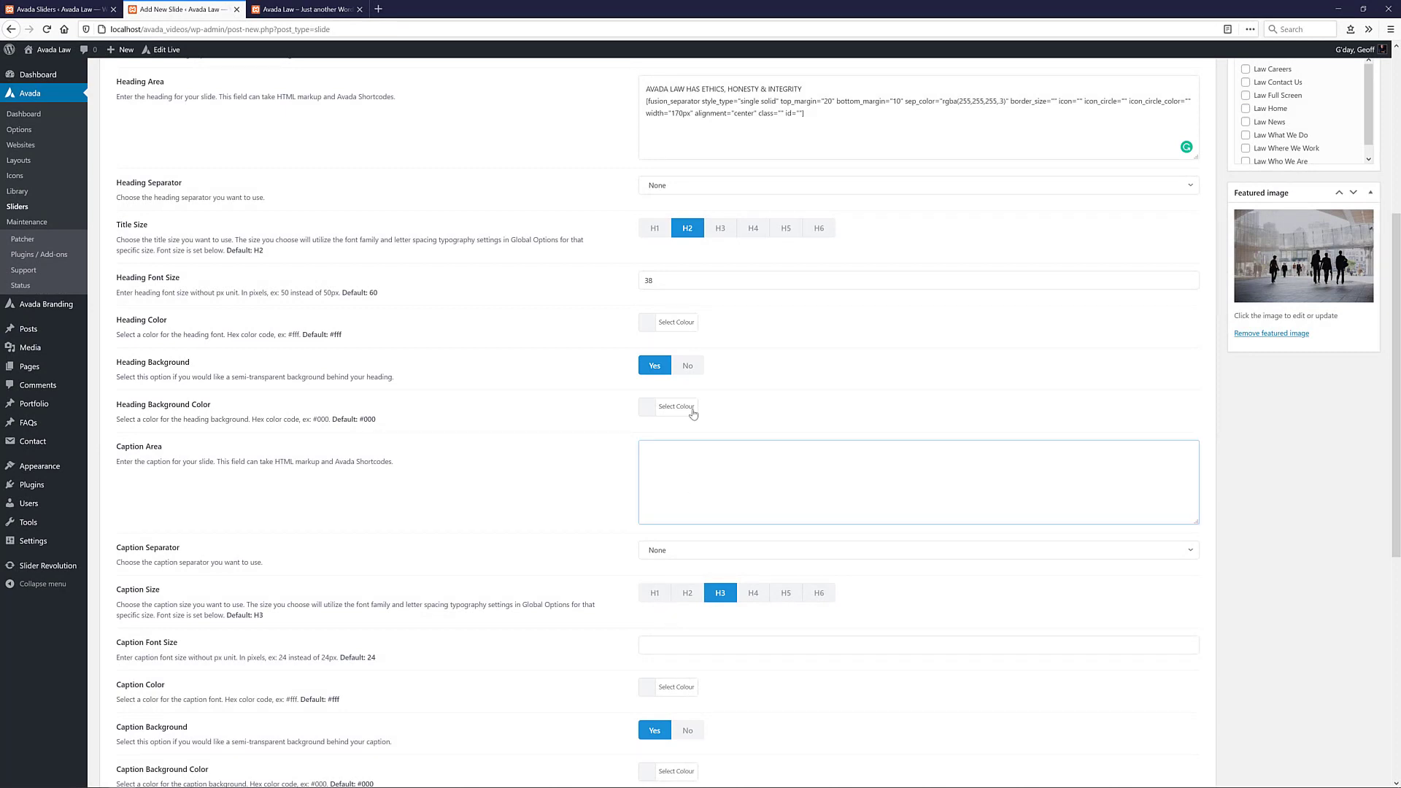
pyautogui.click(689, 365)
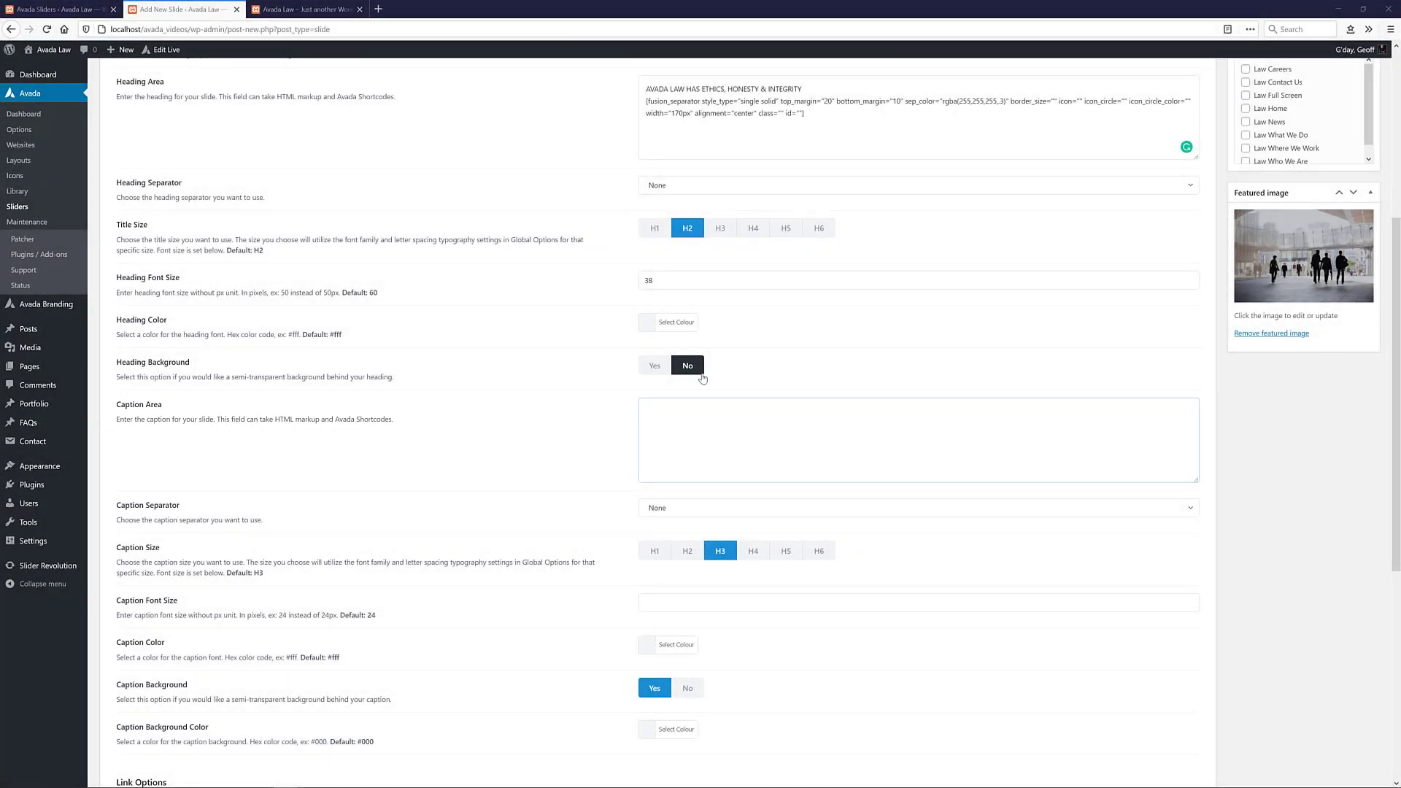
# Step: Enter the slide caption "We make sure we are the good guys in the room!"
pyautogui.click(670, 415)
pyautogui.write('We make sure we are the good guys in the room!')
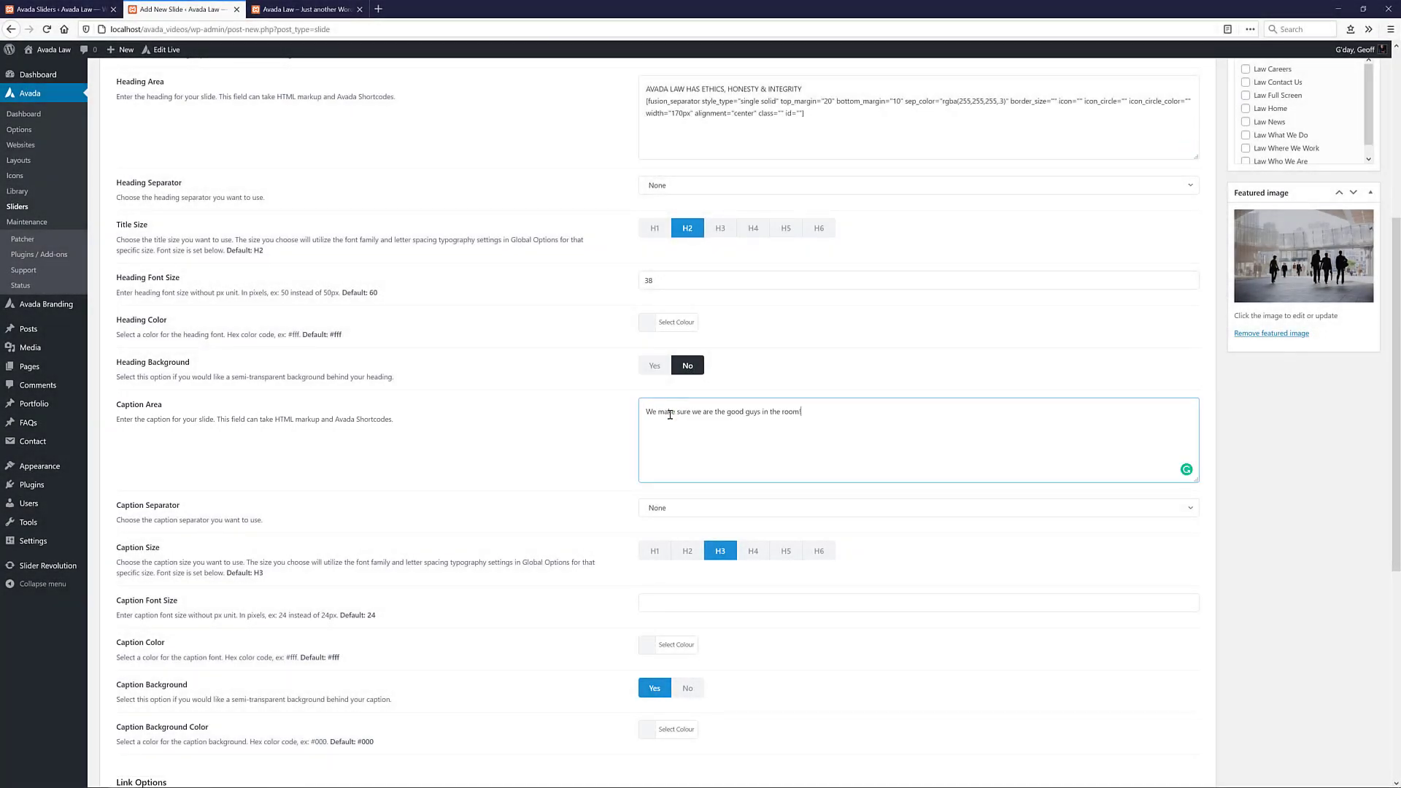
# Step: Set the slide's caption font size to 18 and turn off the caption background
pyautogui.click(588, 424)
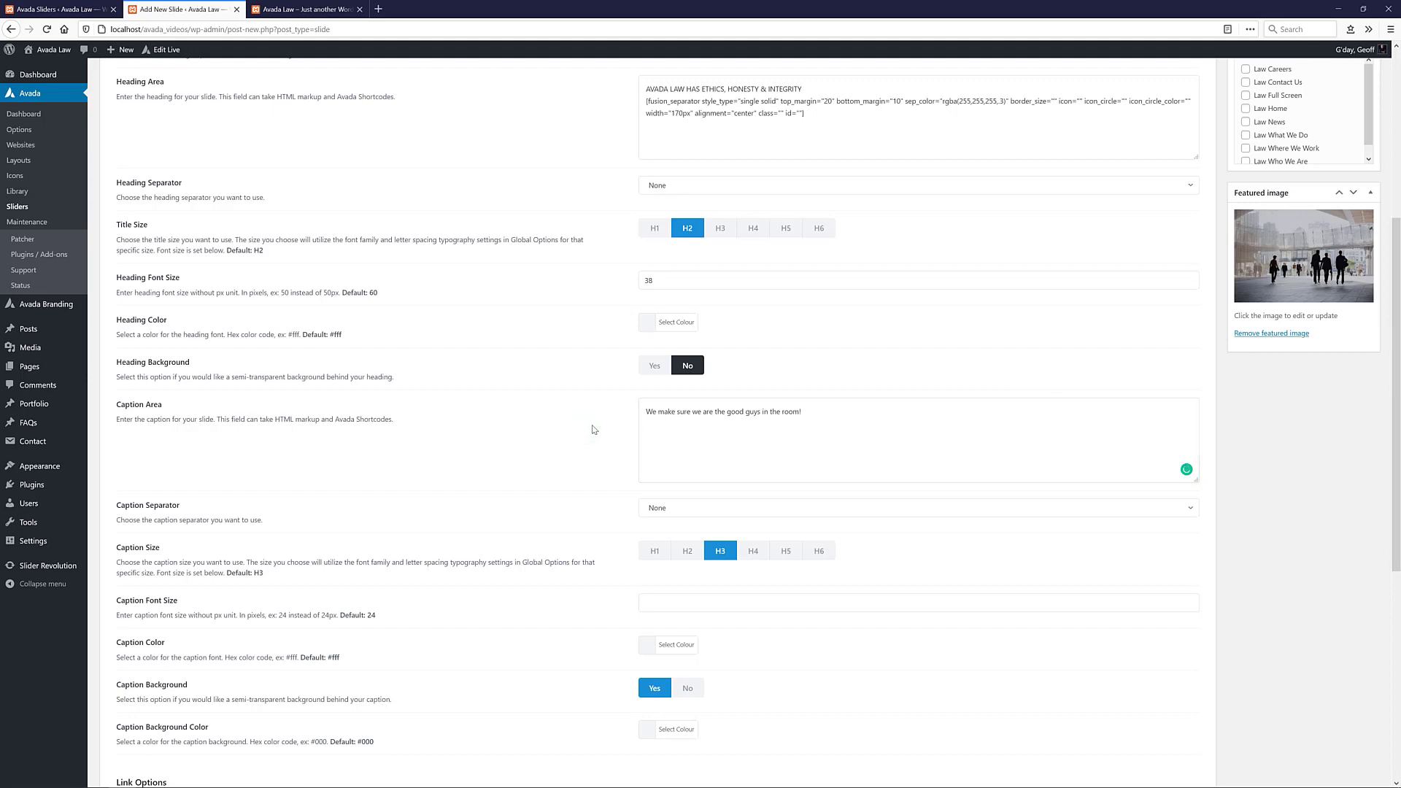
pyautogui.click(657, 603)
pyautogui.write('18')
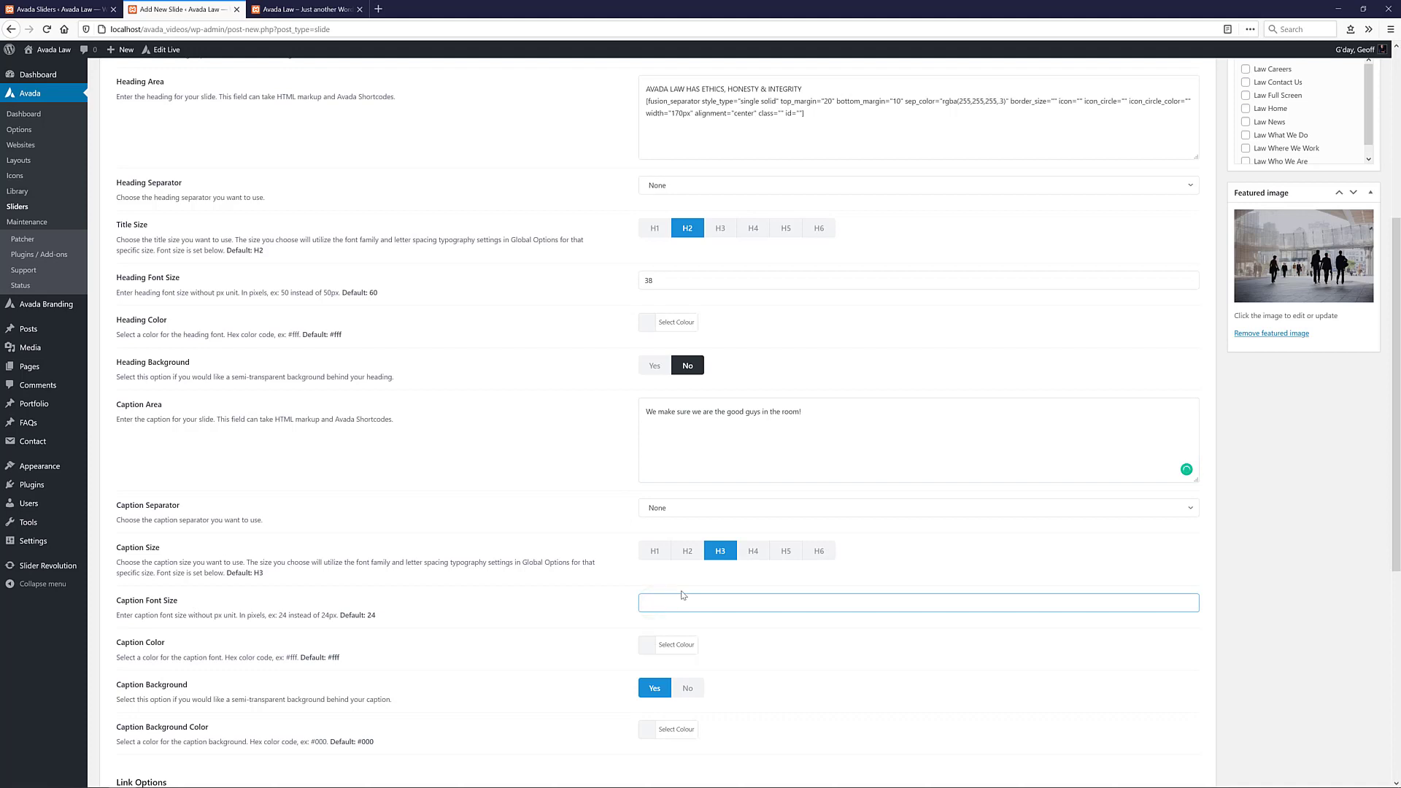
pyautogui.click(682, 595)
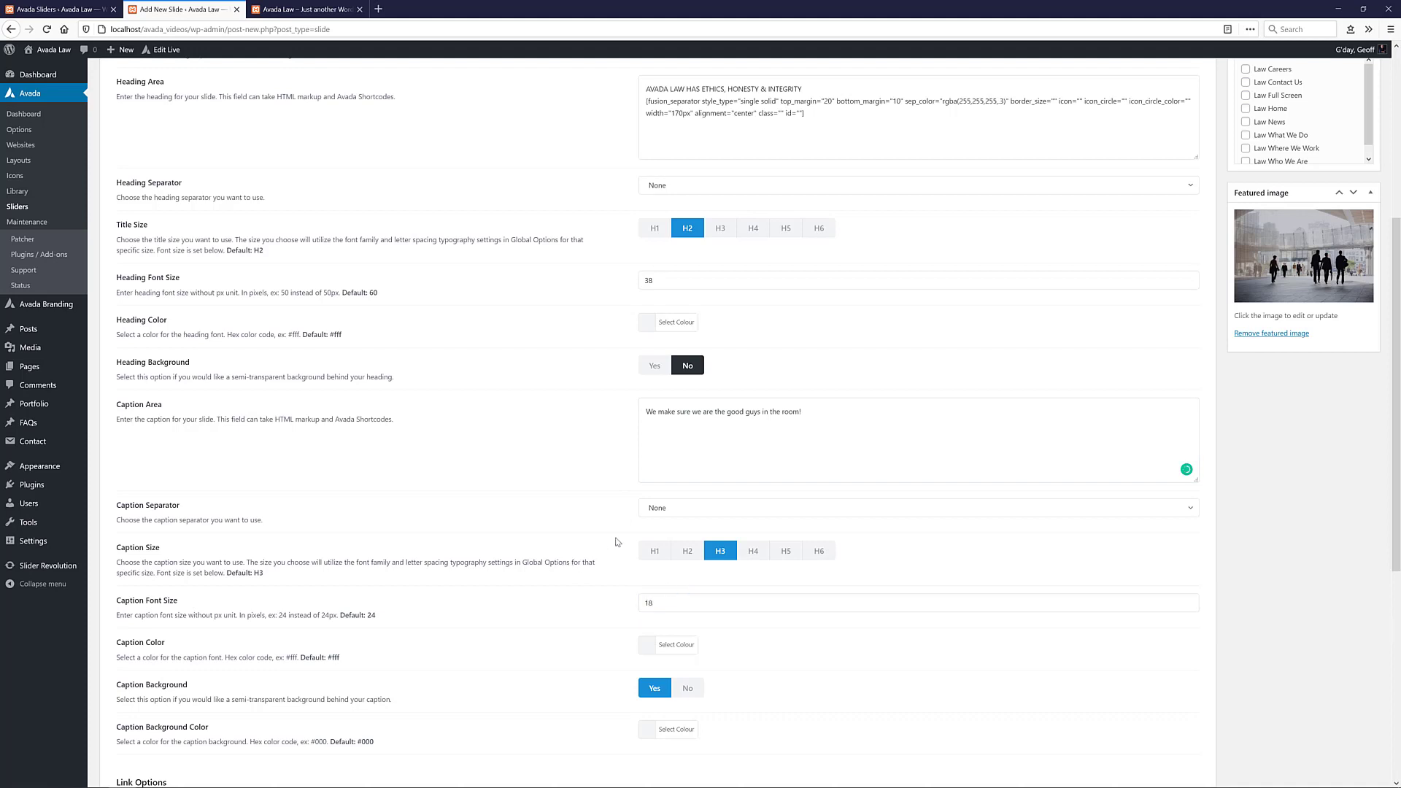
pyautogui.click(686, 689)
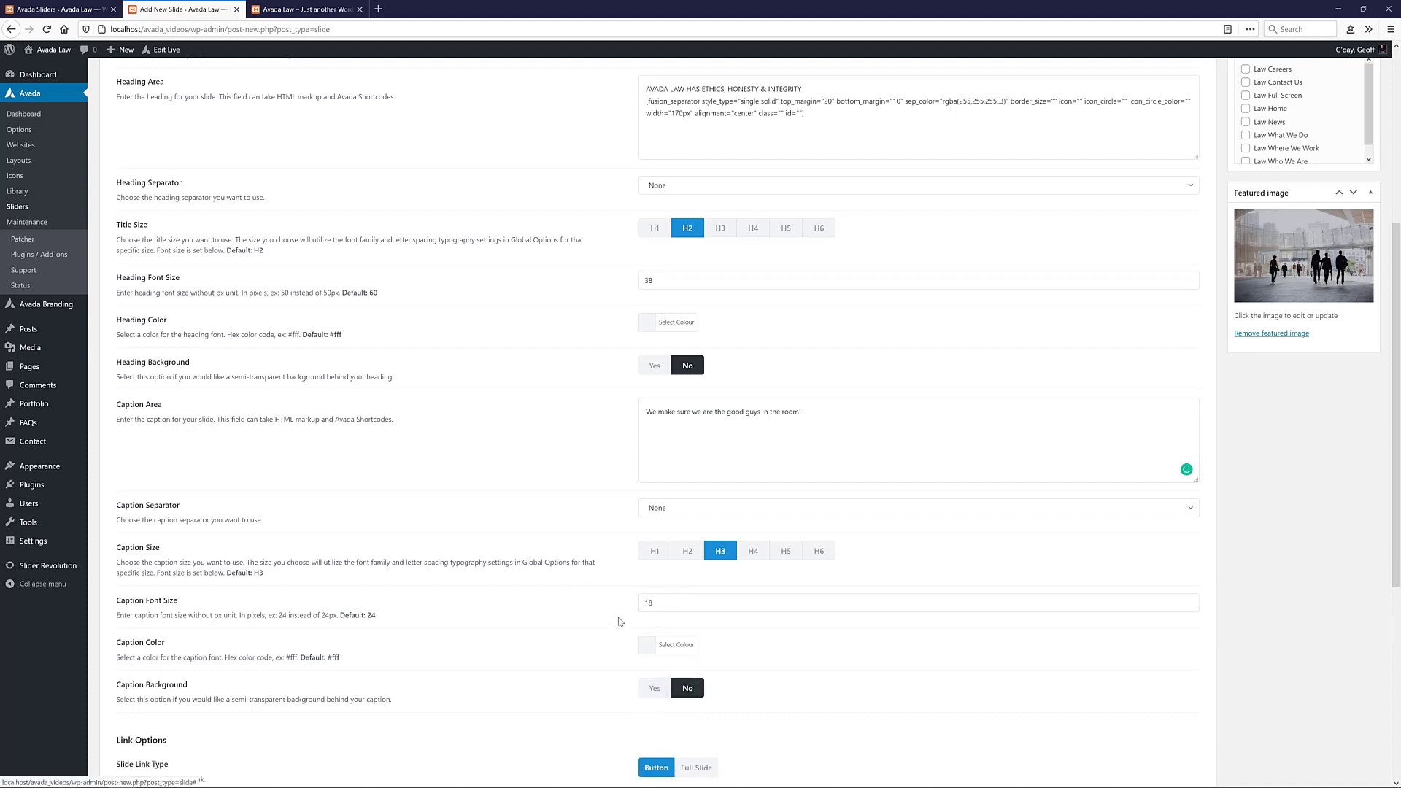
# Step: Try the Full Slide link type in the slide's link options, and return the link type to Button
pyautogui.scroll(-5, 621, 631)
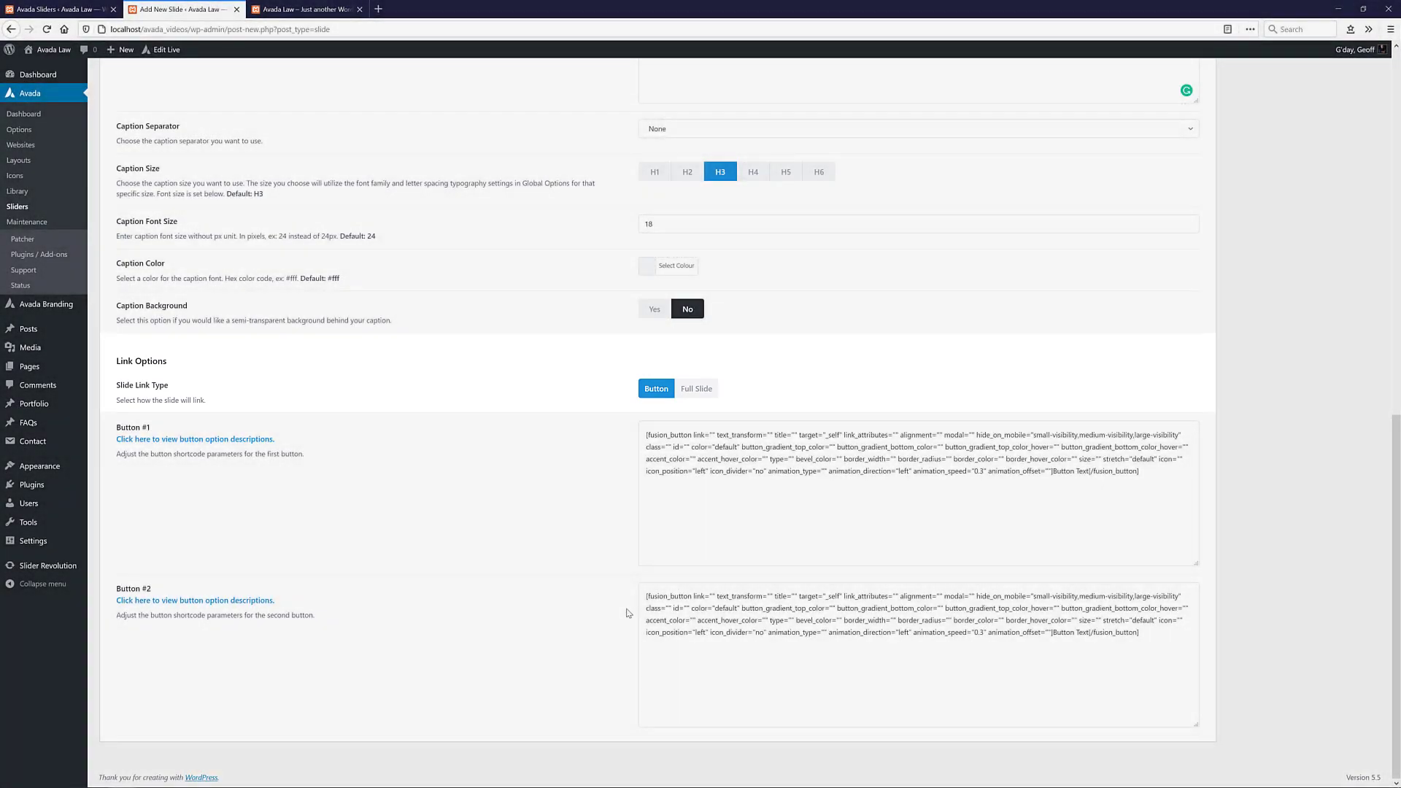
pyautogui.click(644, 597)
pyautogui.click(1380, 515)
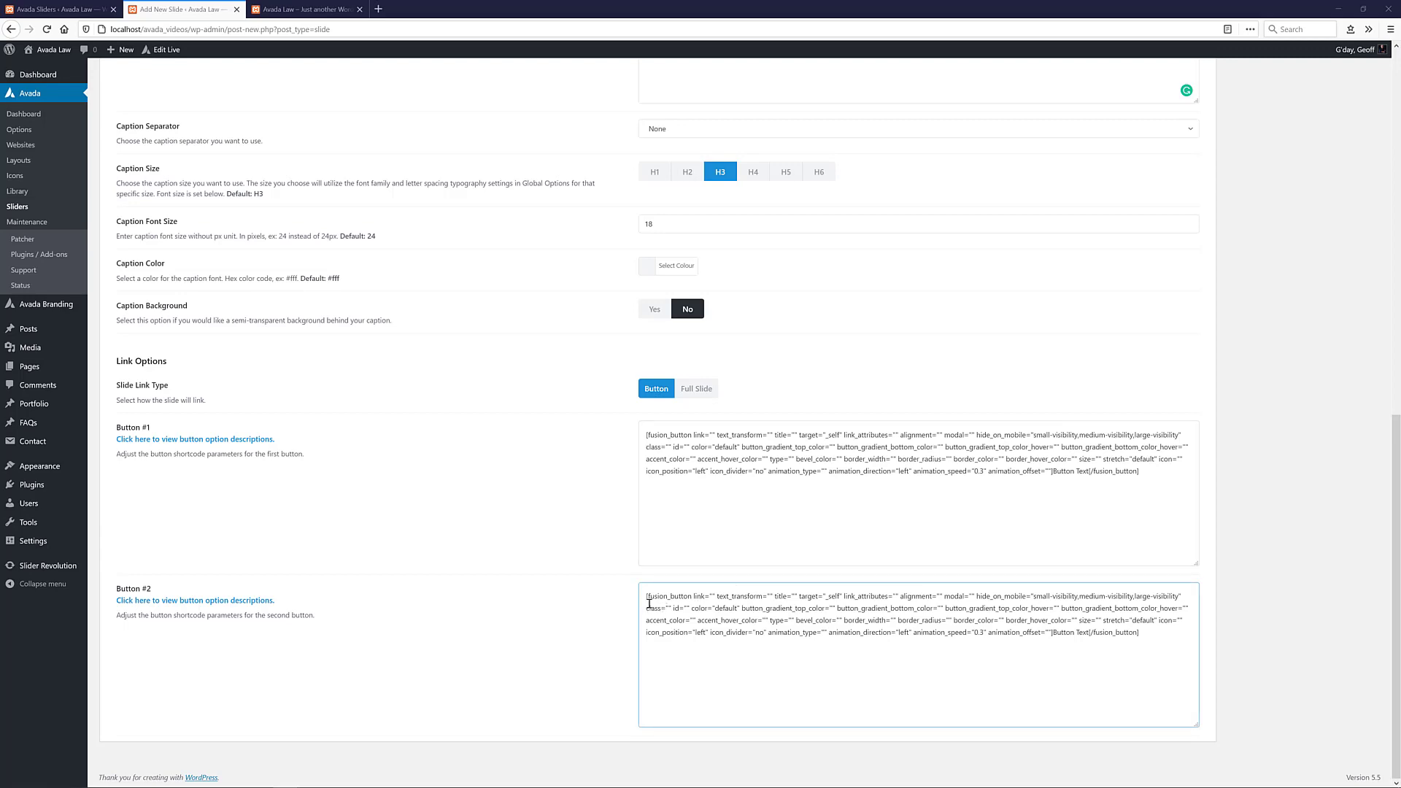
pyautogui.click(710, 390)
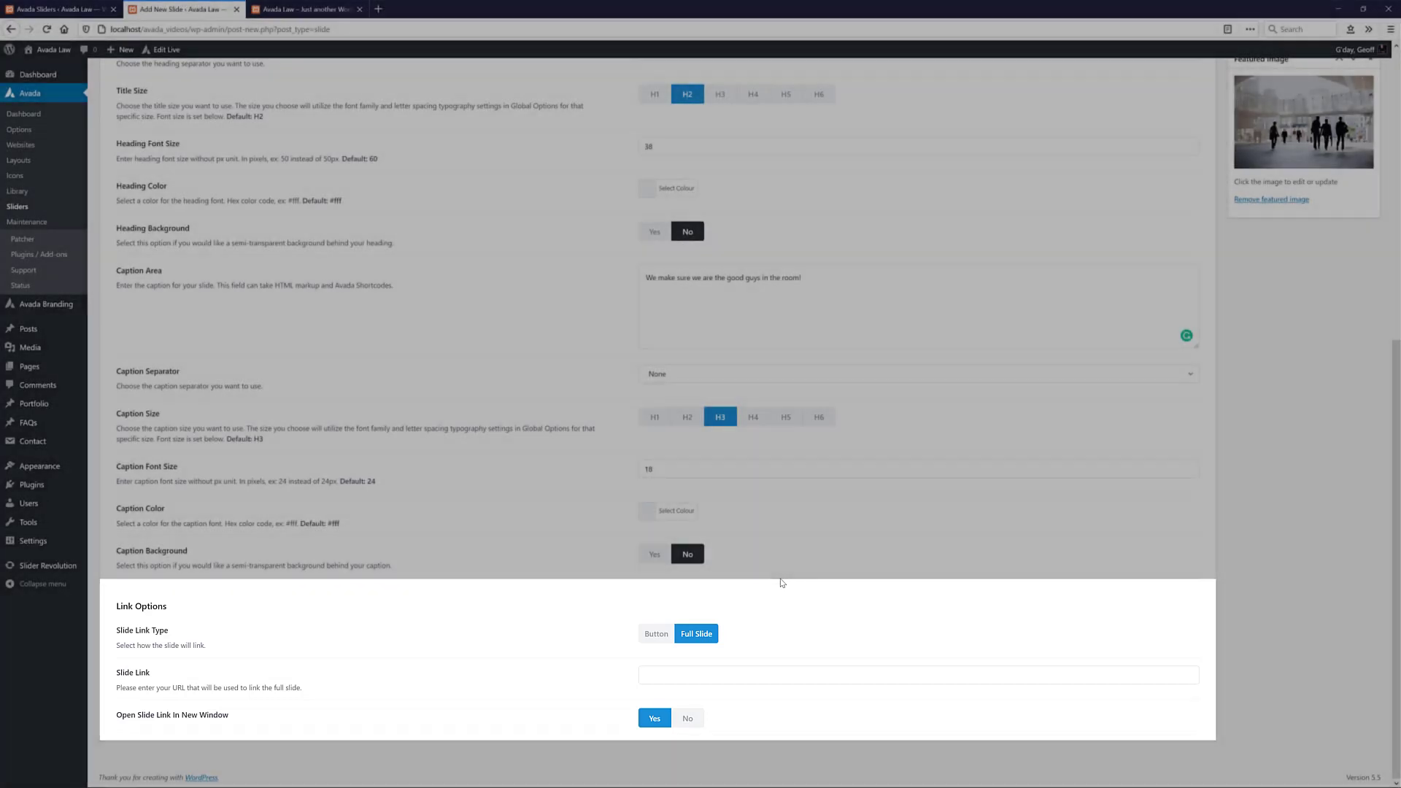
pyautogui.click(656, 633)
pyautogui.scroll(-3, 678, 621)
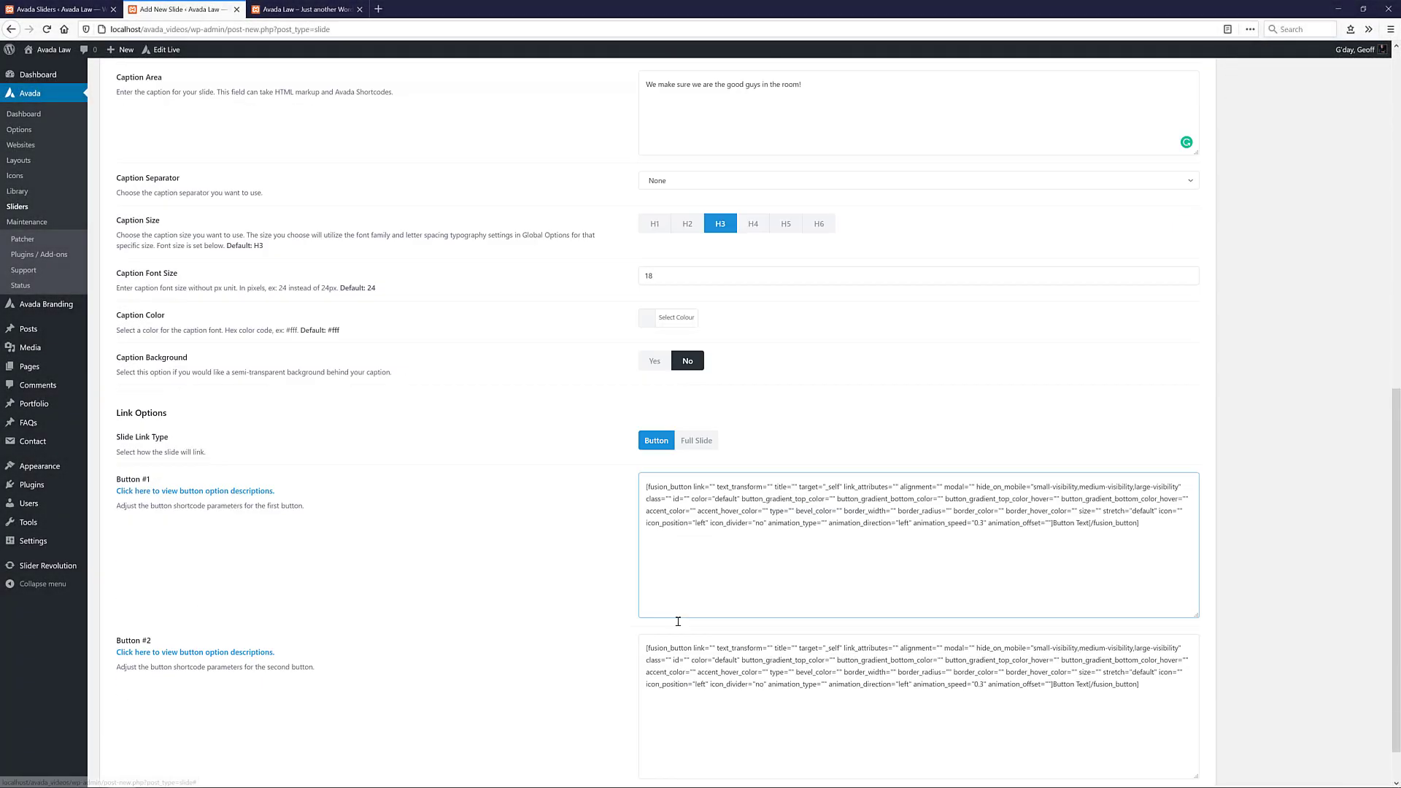
# Step: Clear the Button #2 shortcode and replace Button #1's with a centered, uppercase "Let's get started" fusion_button shortcode linked to "#"
pyautogui.scroll(-1, 678, 621)
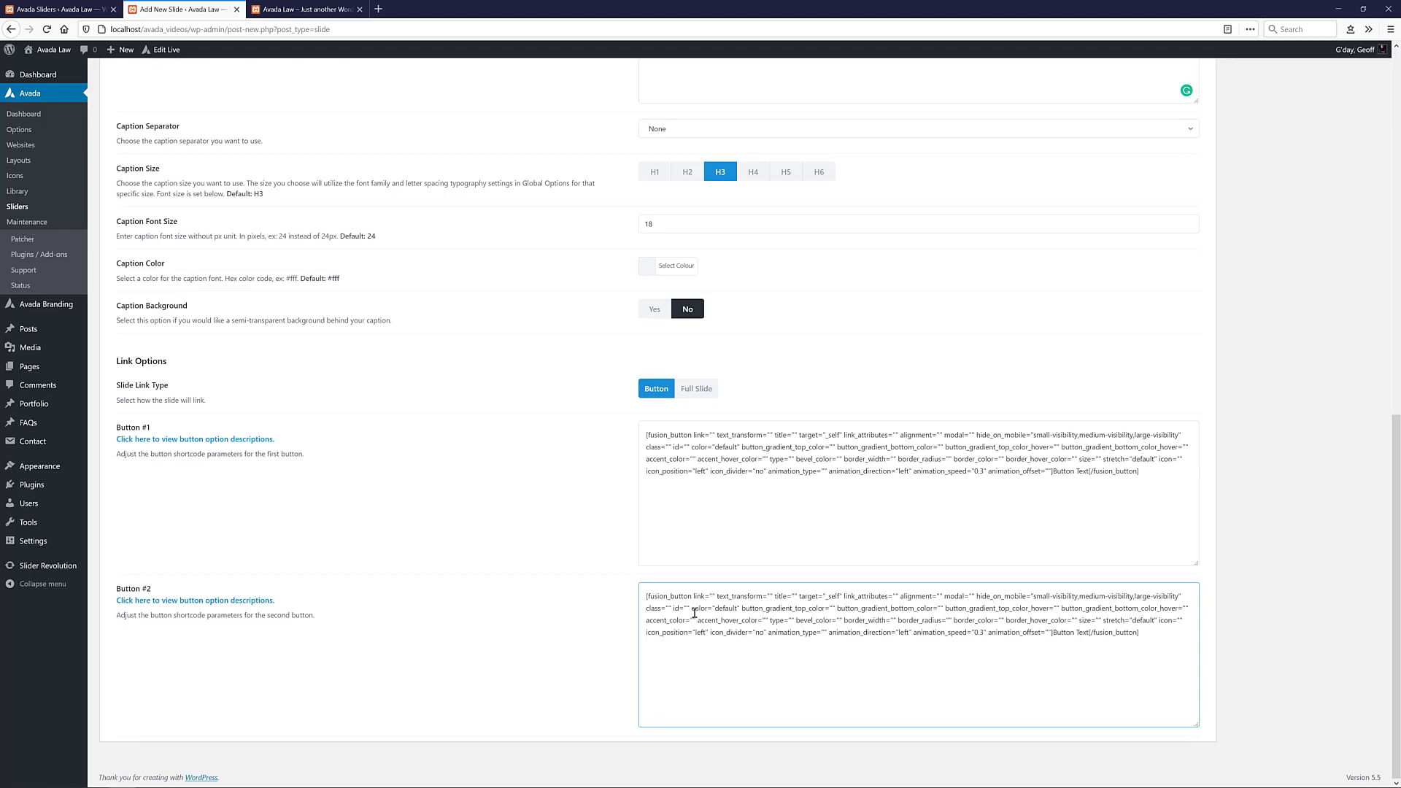
pyautogui.tripleClick(1151, 633)
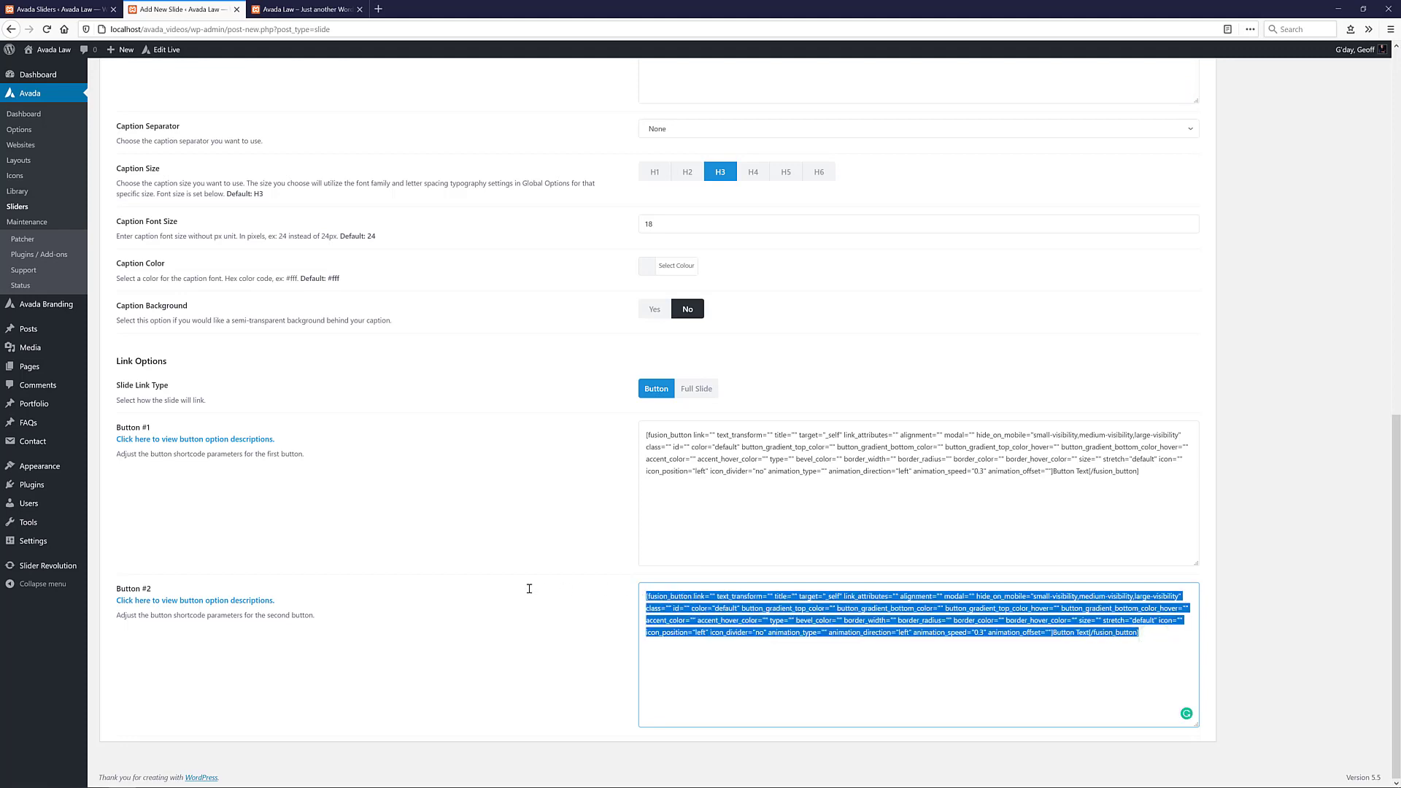
pyautogui.press('BackSpace')
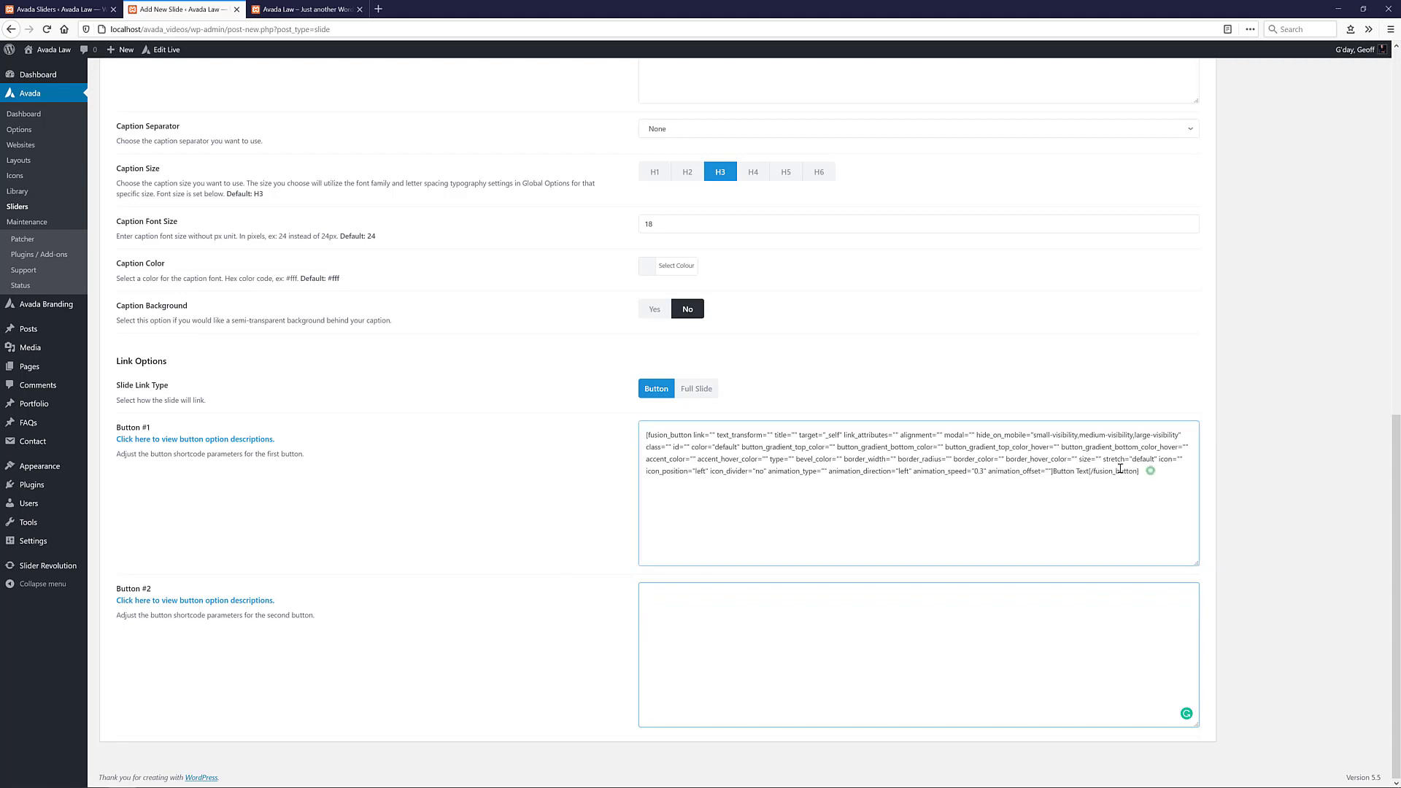
pyautogui.moveTo(1146, 473); pyautogui.dragTo(437, 431)
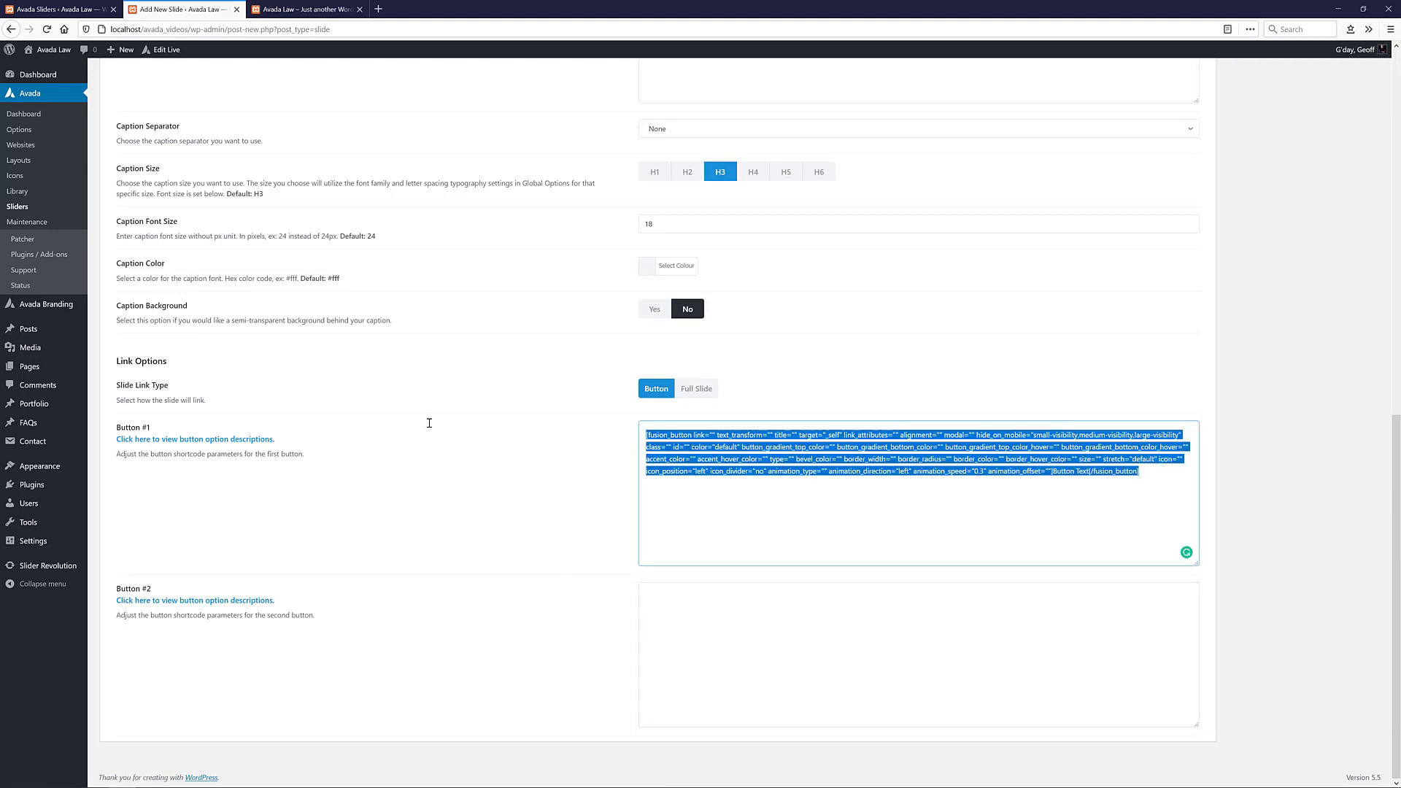
pyautogui.hotkey('ctrl', 'v')
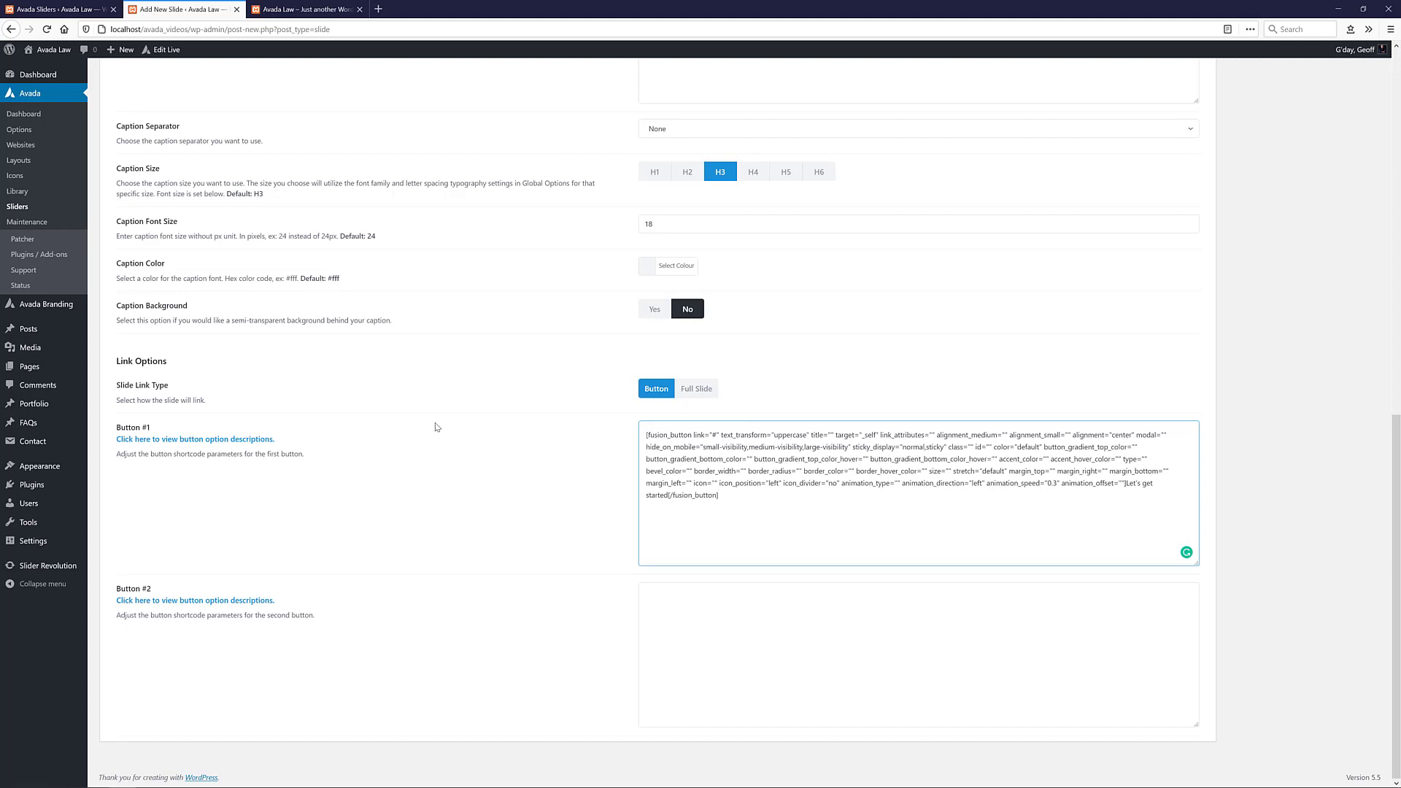
# Step: Assign the Home Image slide to the Law Home slider and publish it
pyautogui.scroll(10, 436, 427)
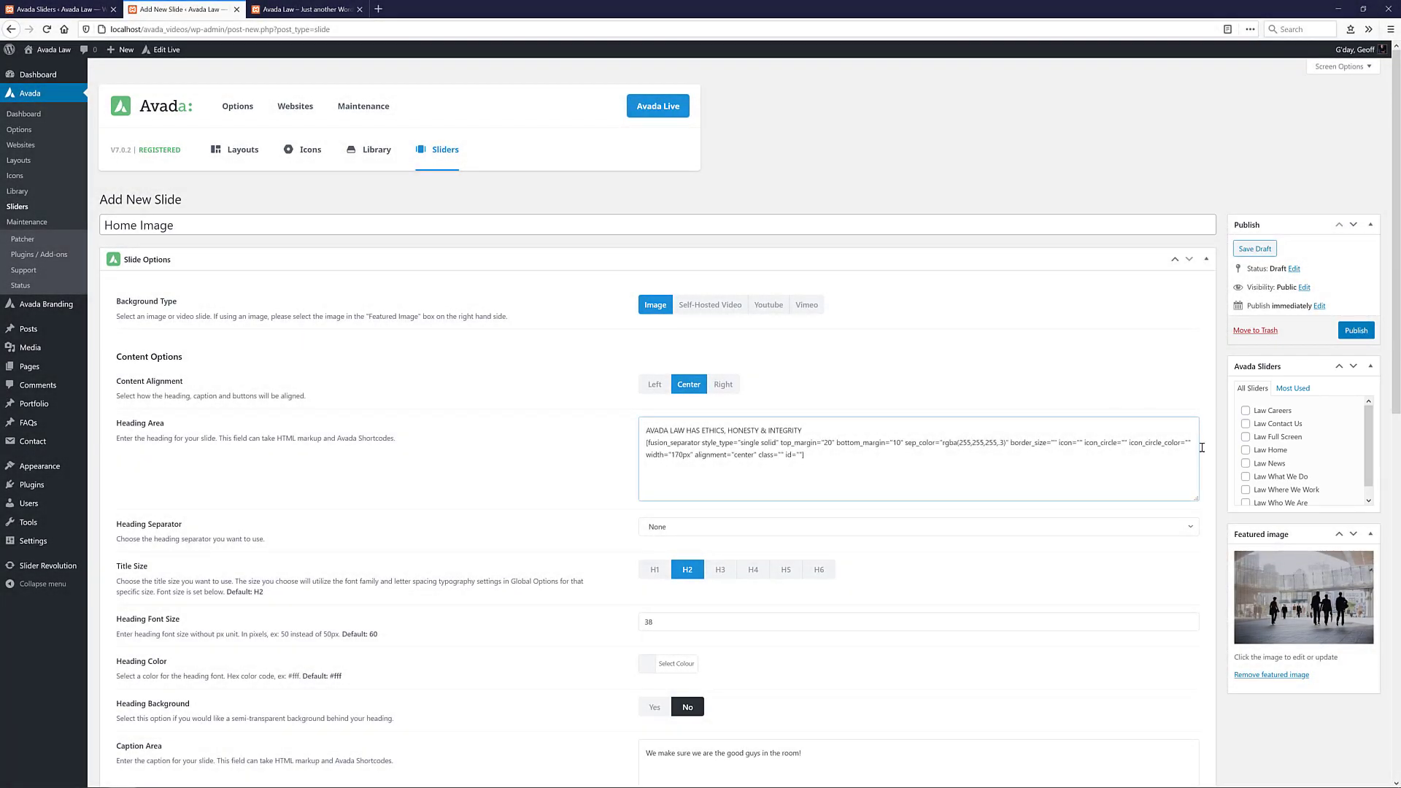
pyautogui.click(1246, 450)
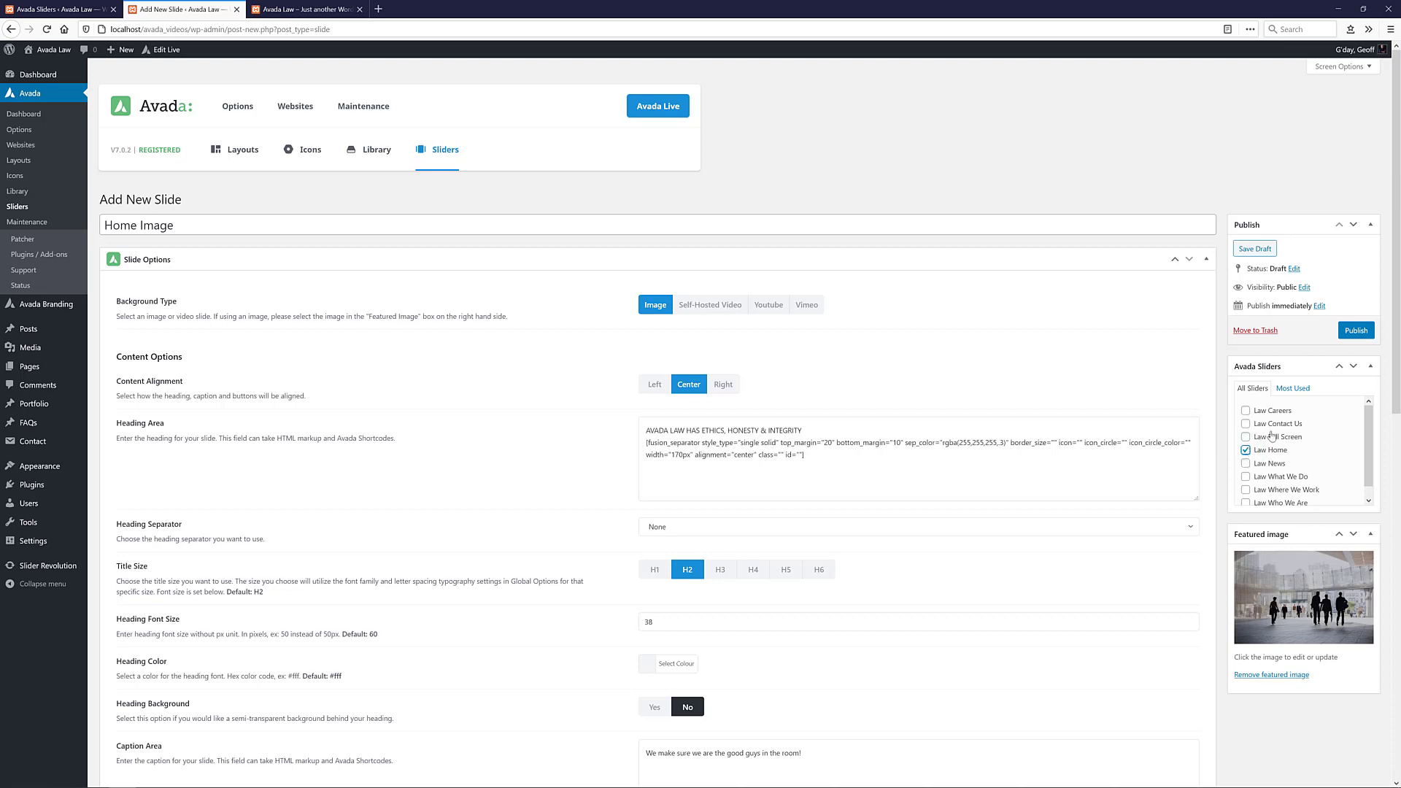
pyautogui.click(1356, 330)
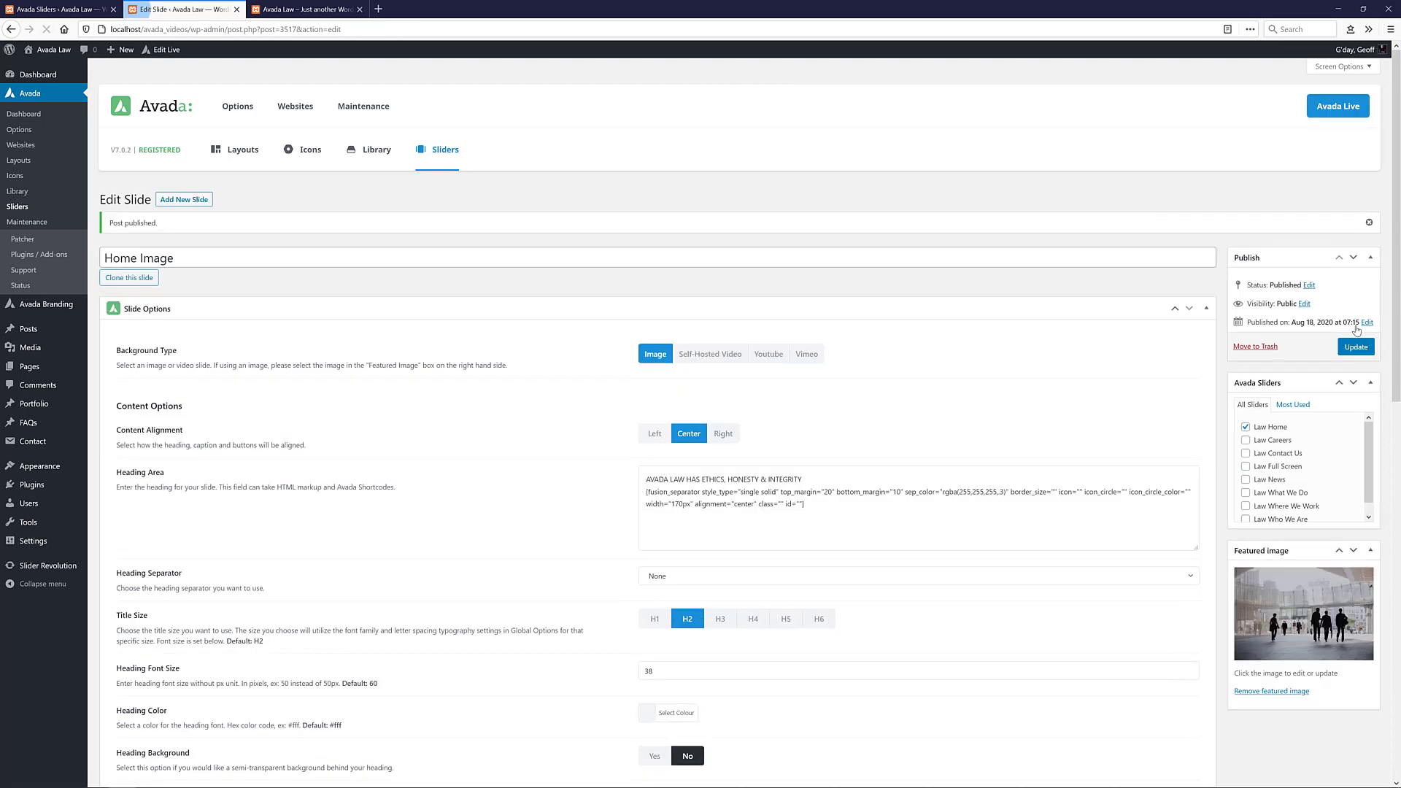
# Step: Add a new slide titled "Home Video" with the Self-Hosted Video background type
pyautogui.click(175, 201)
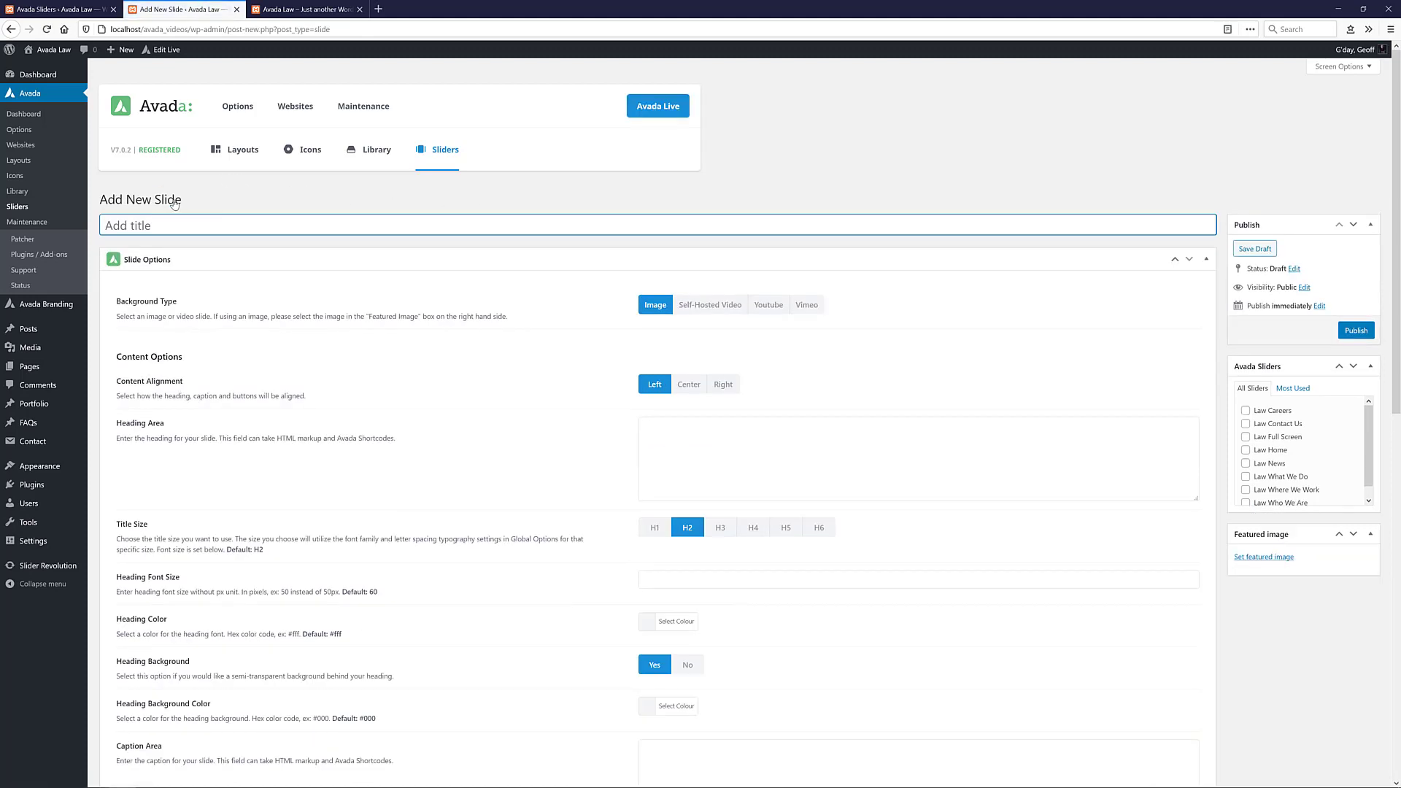
pyautogui.write('Home Video')
pyautogui.click(694, 305)
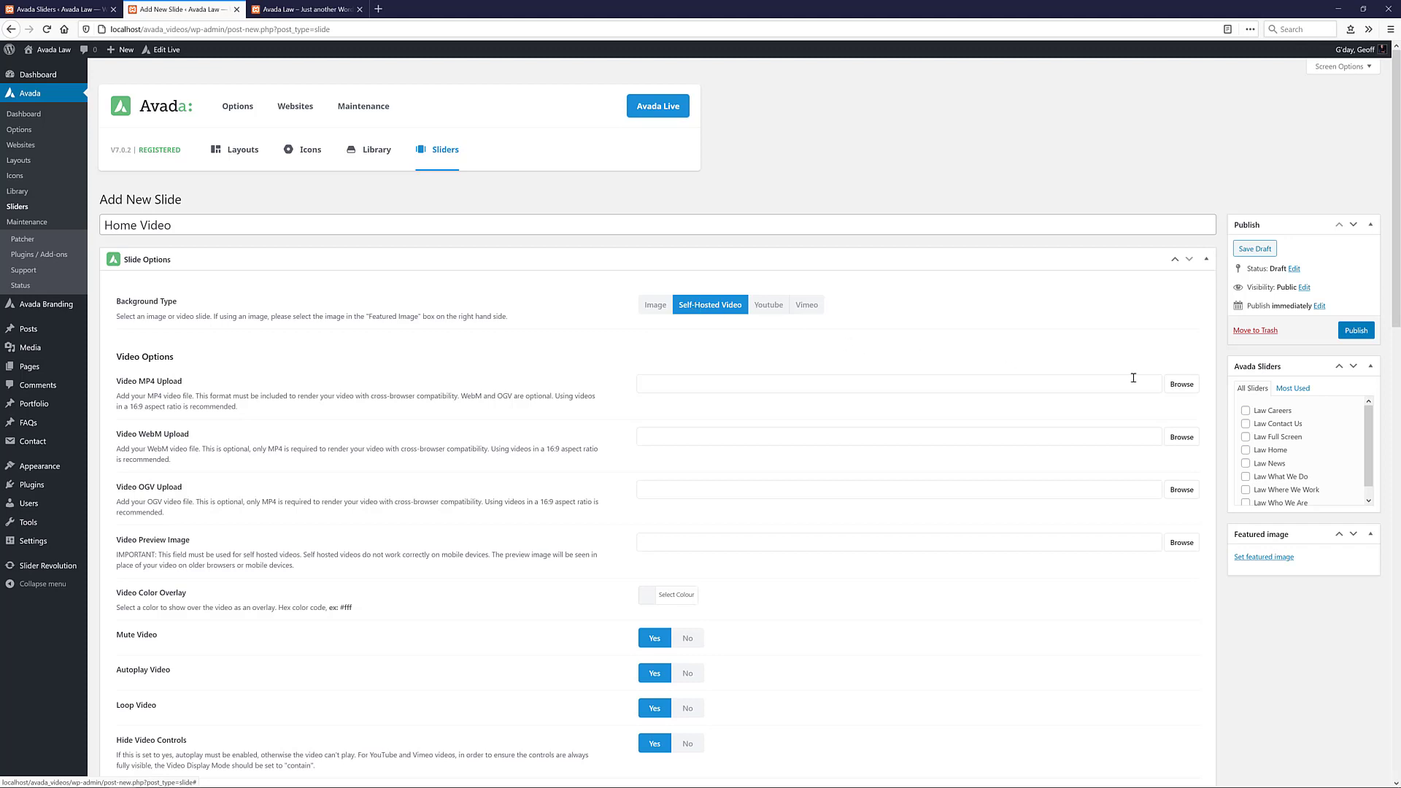
# Step: Set video_law_home.mp4 as the slide's MP4 video and video_law_home_preview.jpg as its preview image from the media library
pyautogui.click(1182, 384)
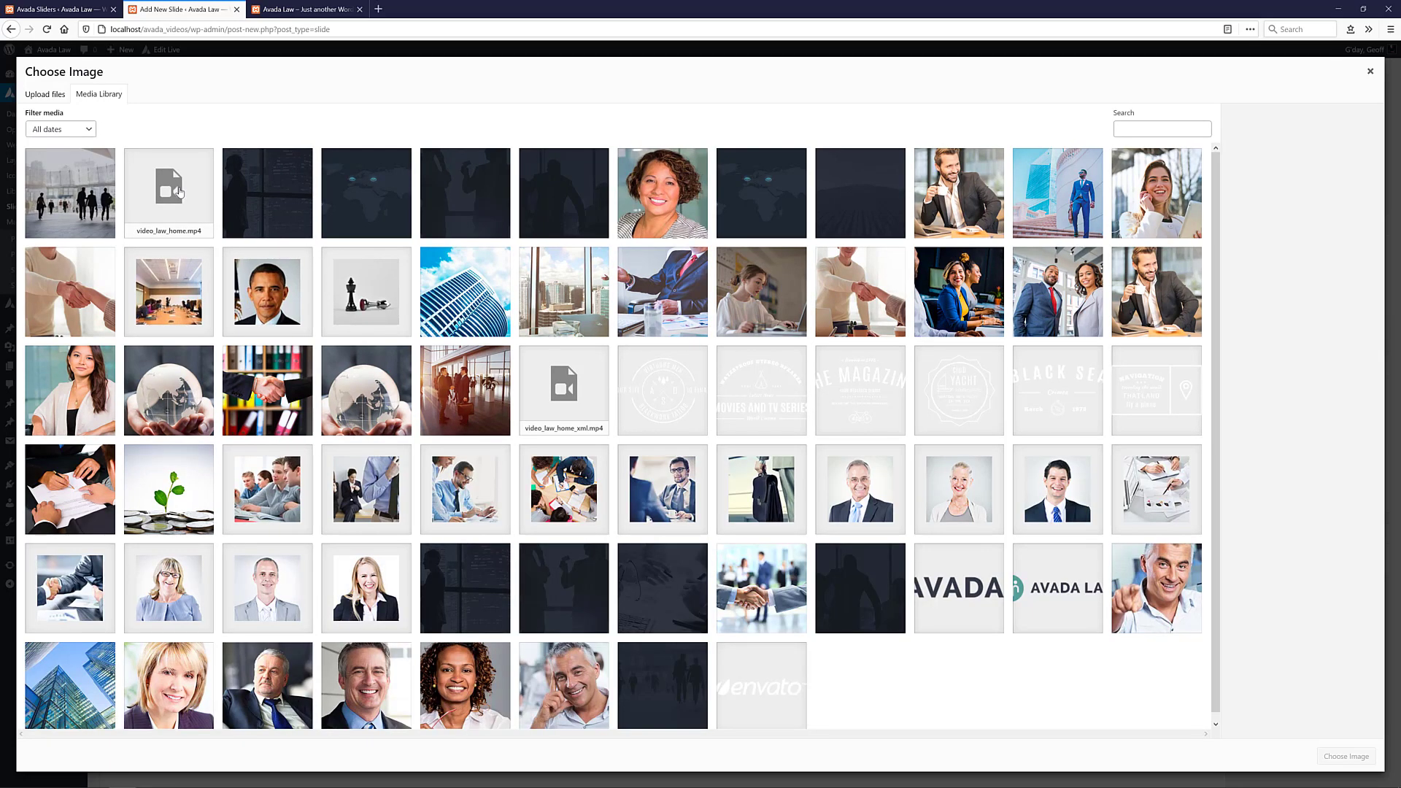
pyautogui.click(180, 192)
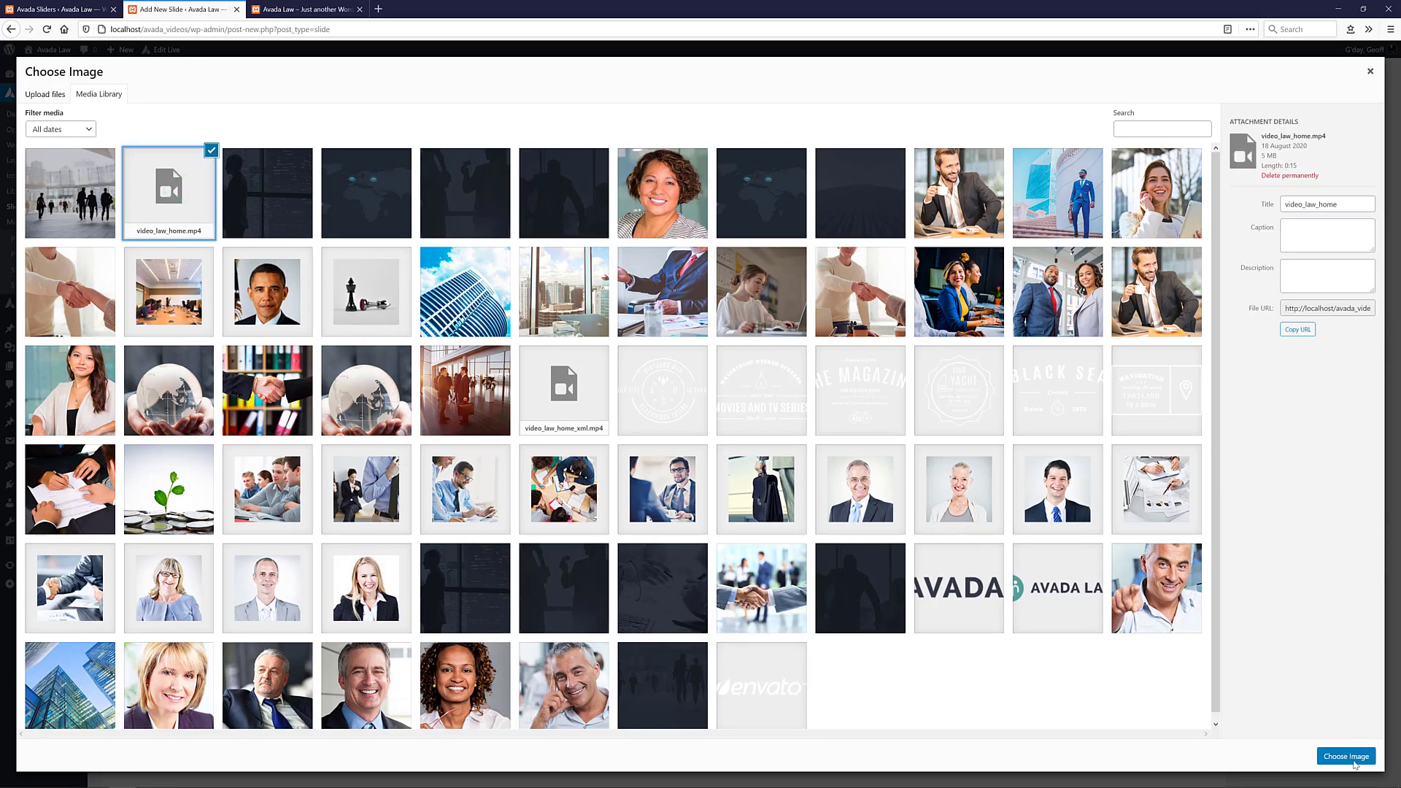
pyautogui.click(1346, 756)
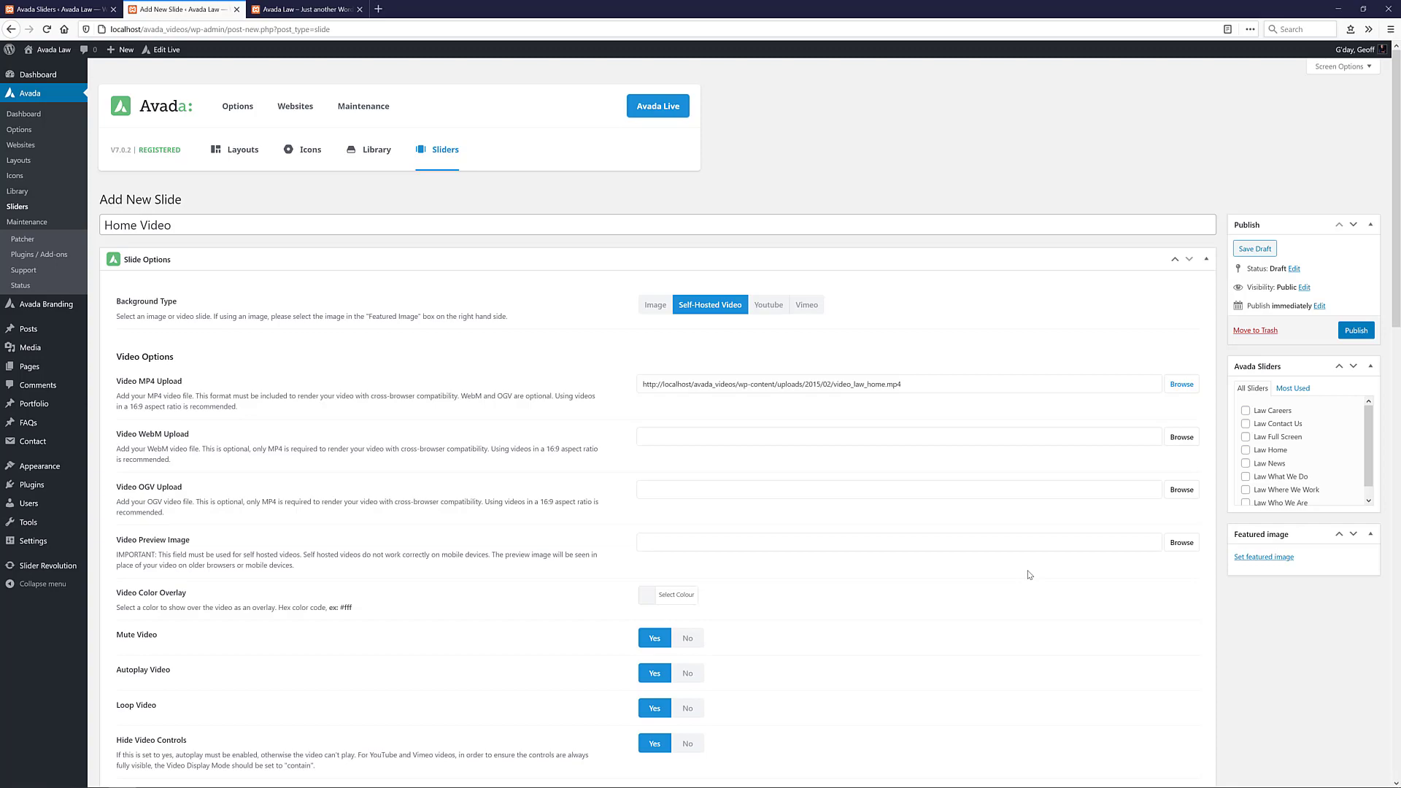
pyautogui.click(1181, 543)
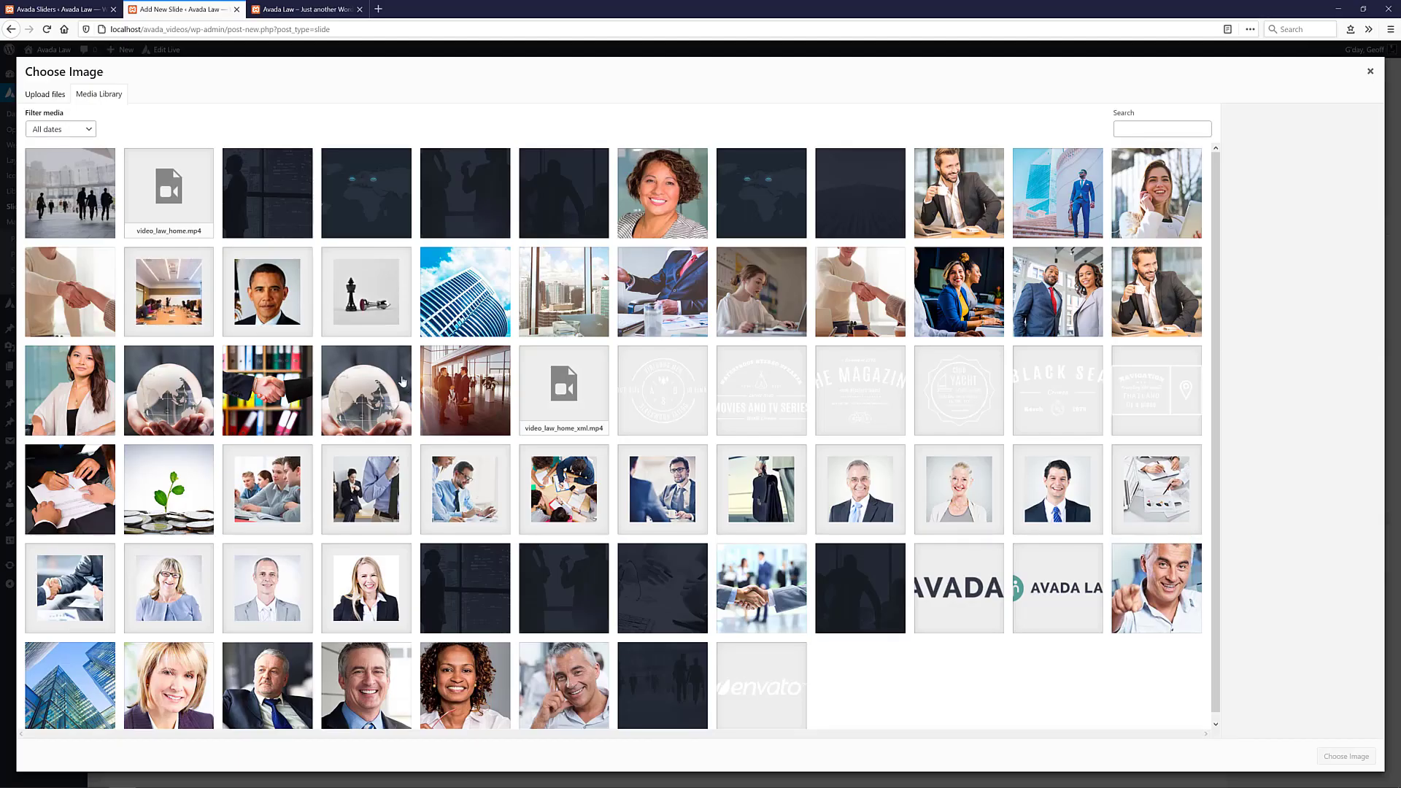
pyautogui.click(422, 385)
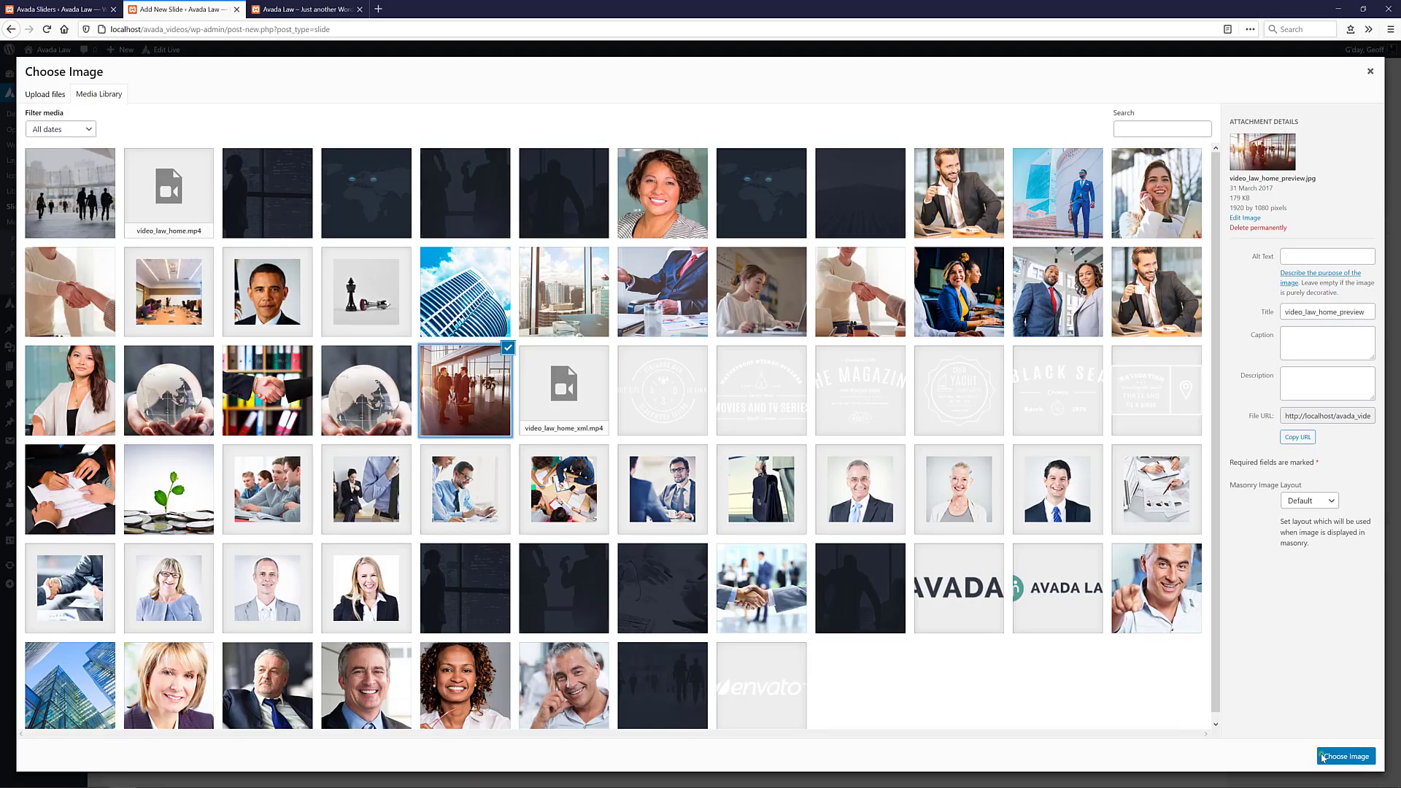
pyautogui.click(1323, 757)
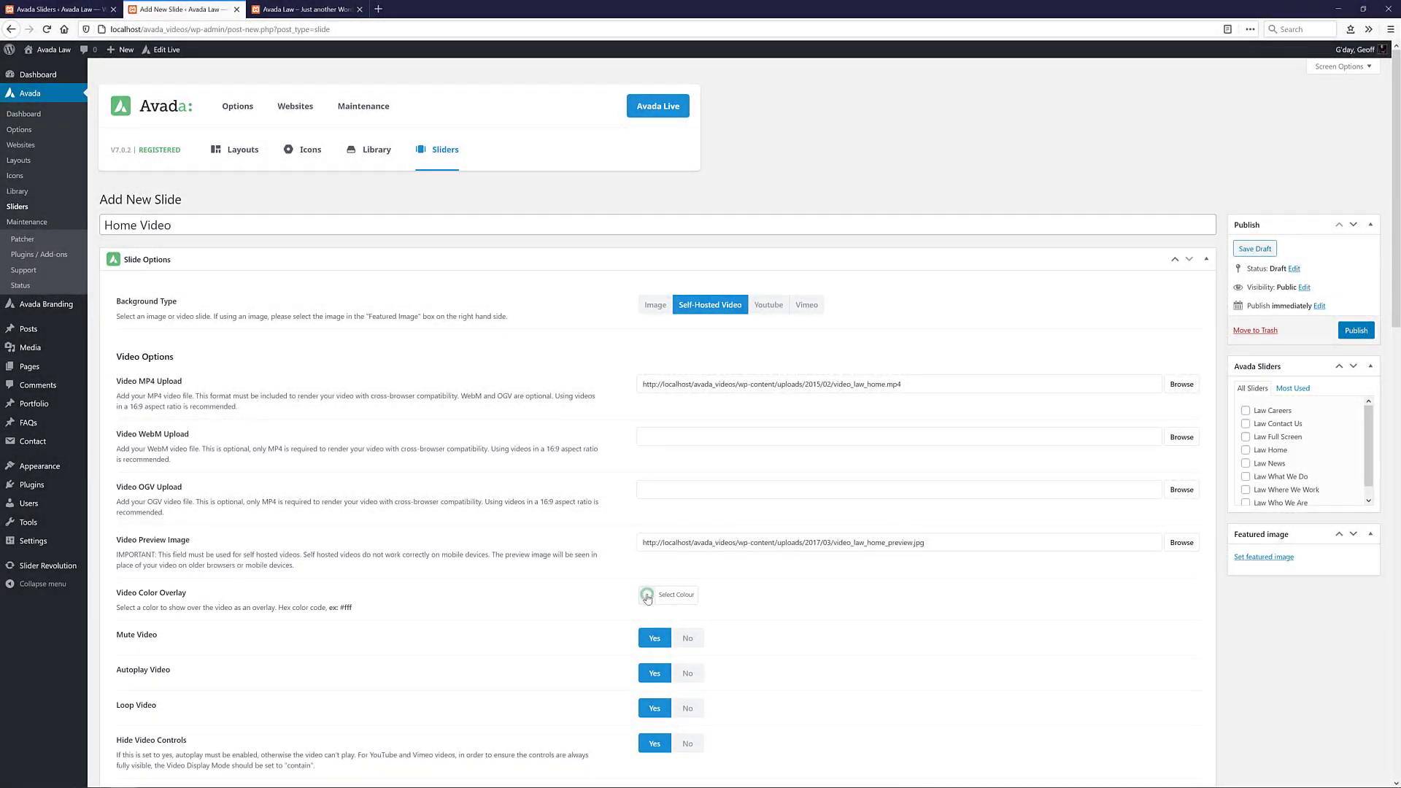
# Step: Set the video color overlay to #181c22
pyautogui.click(646, 594)
pyautogui.click(711, 594)
pyautogui.write('#181c22')
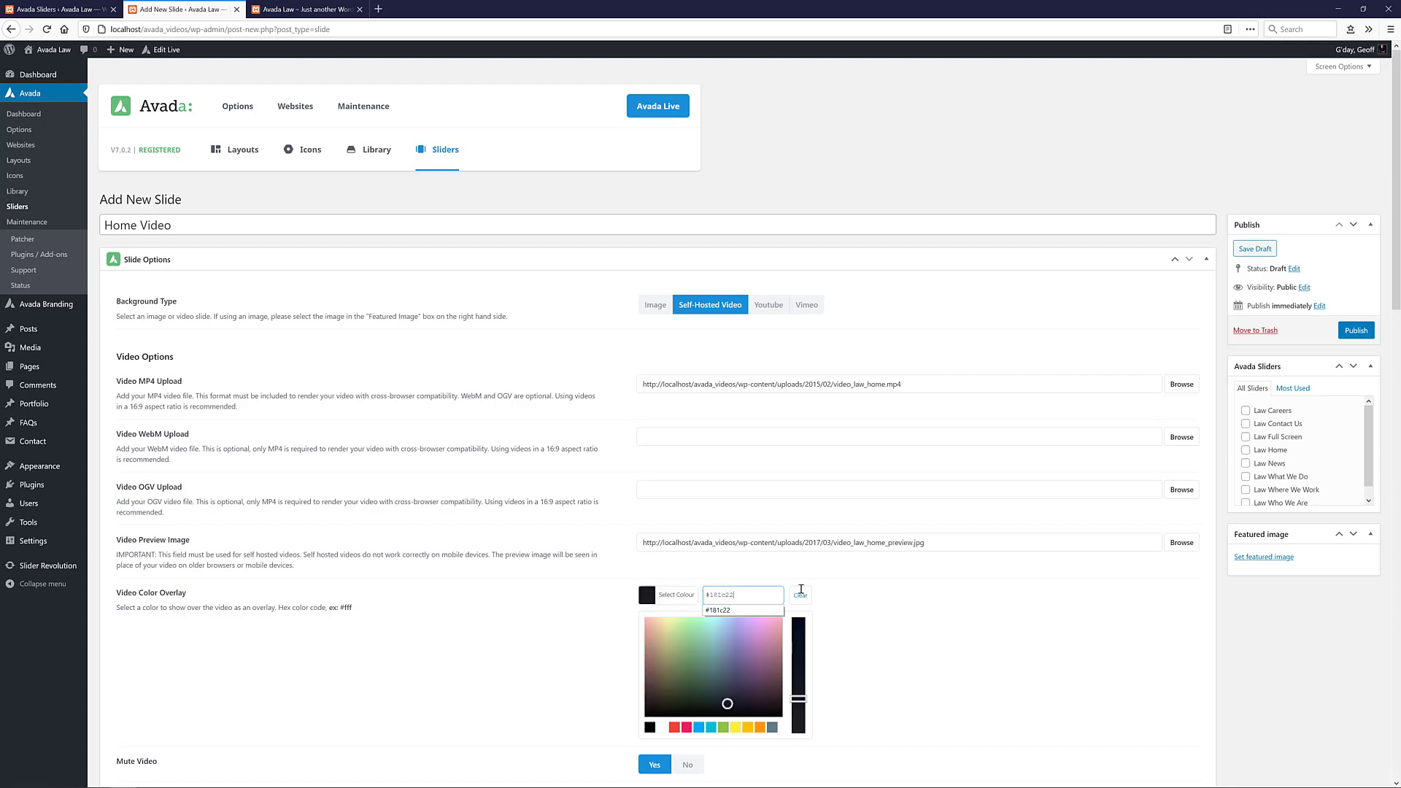
pyautogui.click(580, 615)
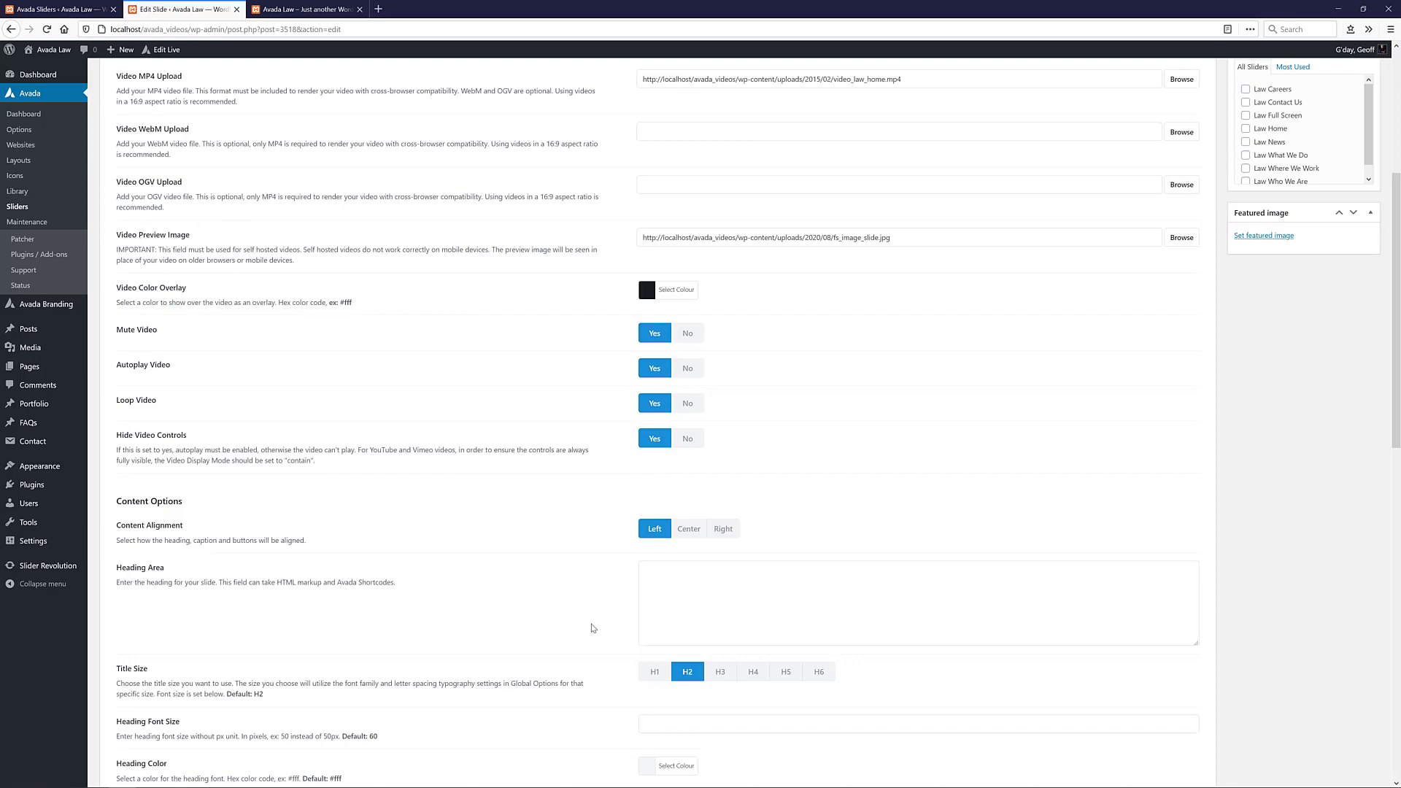
# Step: Center the video slide's content and enter the heading "LAWYERS WITH A GLOBAL REPUTATION" followed by a centered 170px single solid fusion_separator shortcode
pyautogui.scroll(-1, 591, 620)
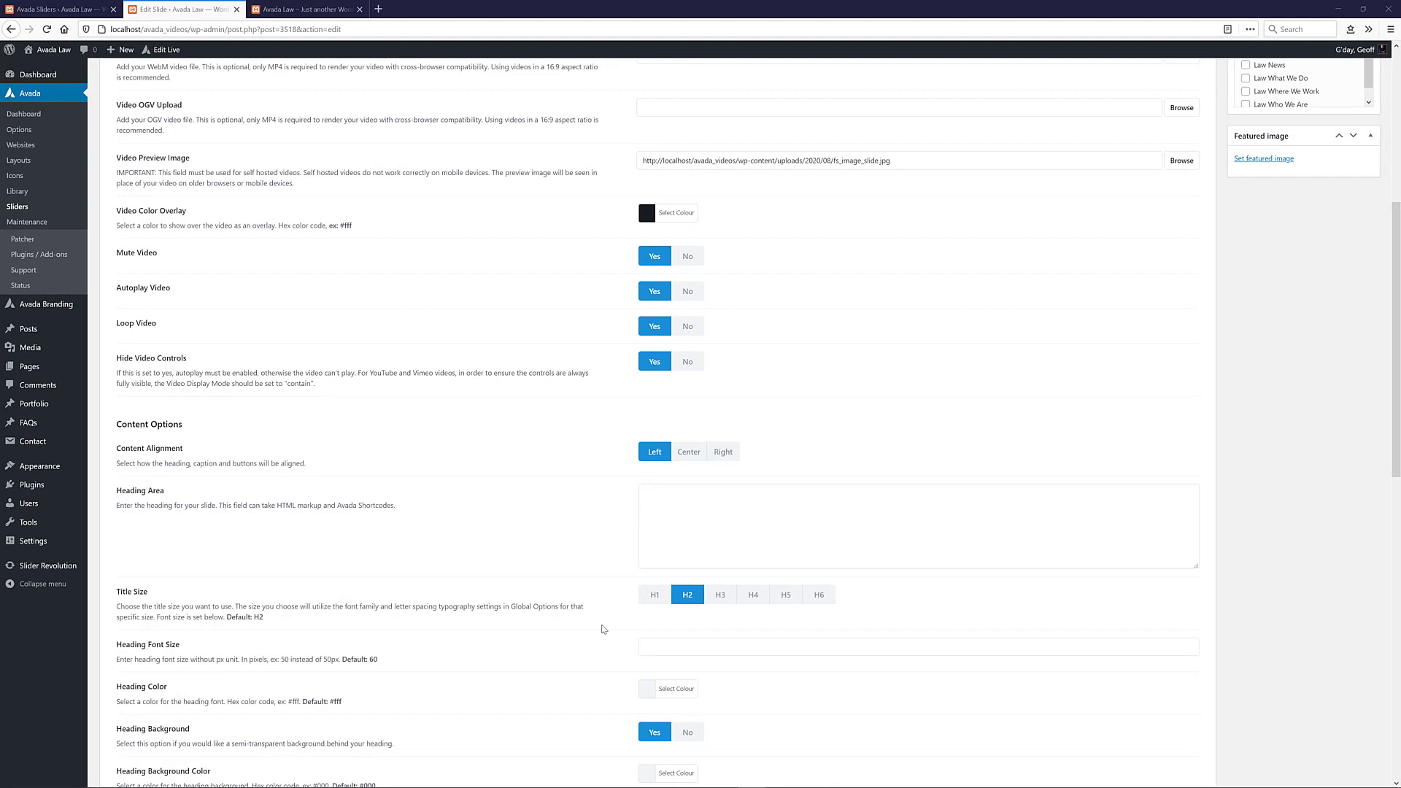
pyautogui.scroll(-5, 604, 629)
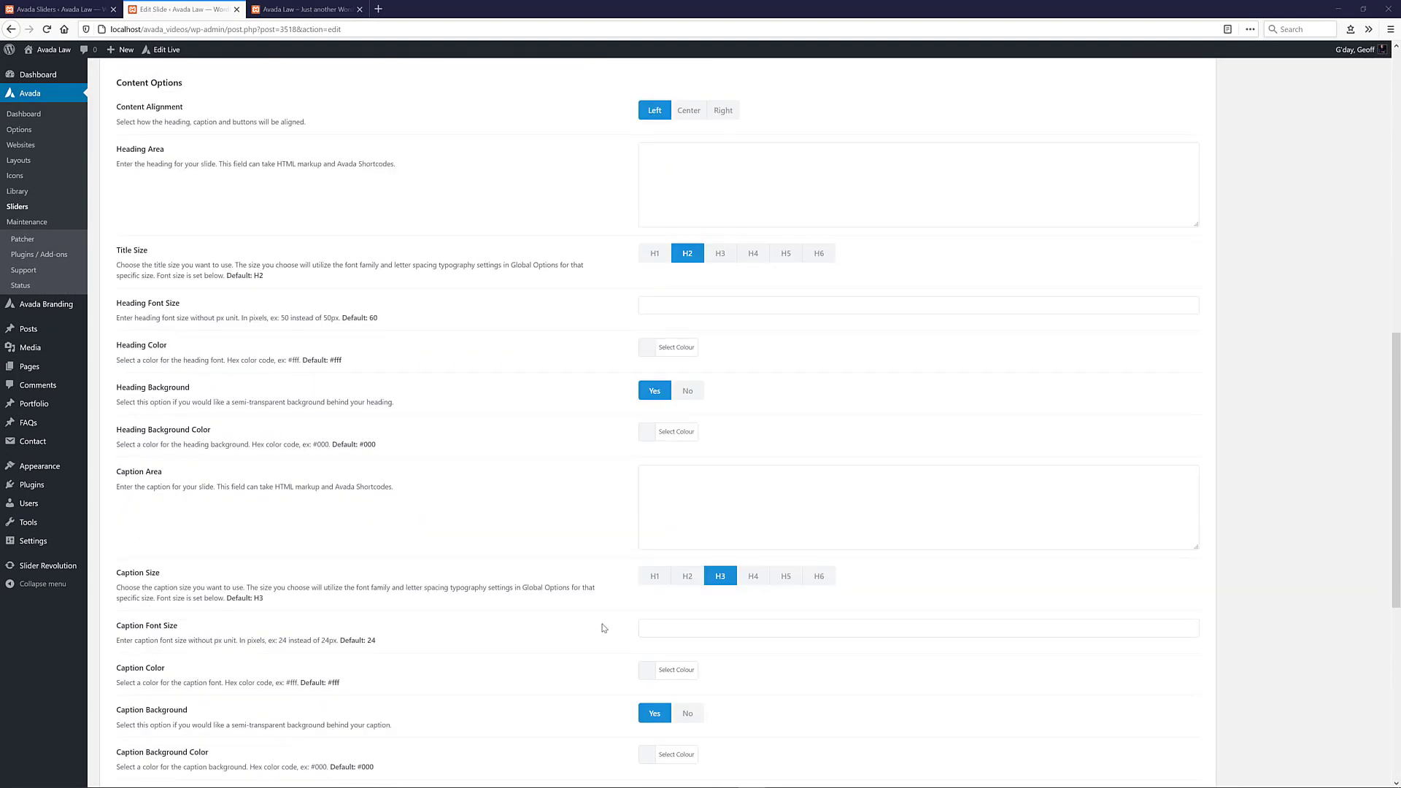
pyautogui.click(686, 110)
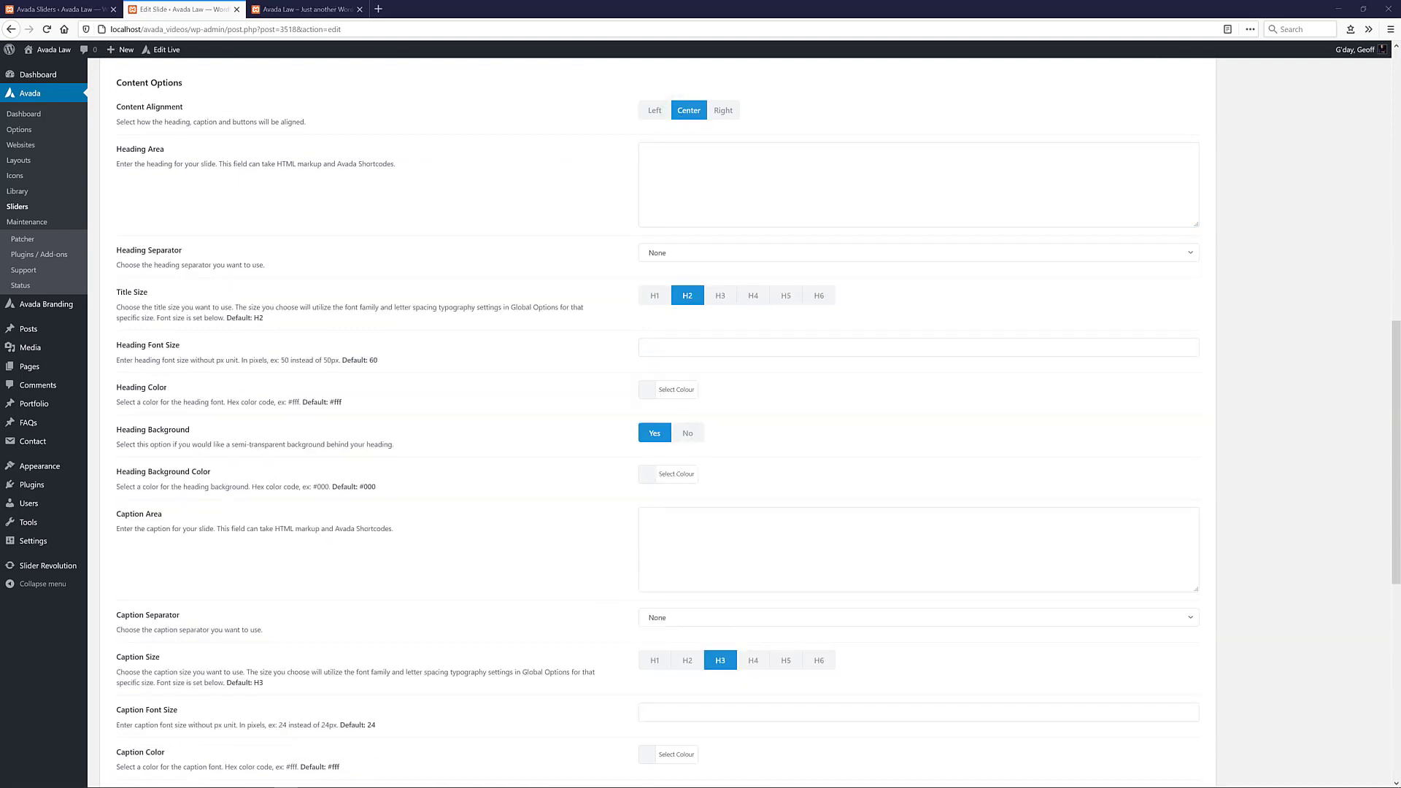
pyautogui.click(776, 182)
pyautogui.write('LAWYERS WITH A GLOBAL REPUTATION [fusion_separator style_type="single solid" top_margin="20" bottom_margin="10" sep_color="rgba(255,255,255,.3)" border_size="" icon="" icon_circle="" icon_circle_color="" width="170px" alignment="center" class="" id=""]')
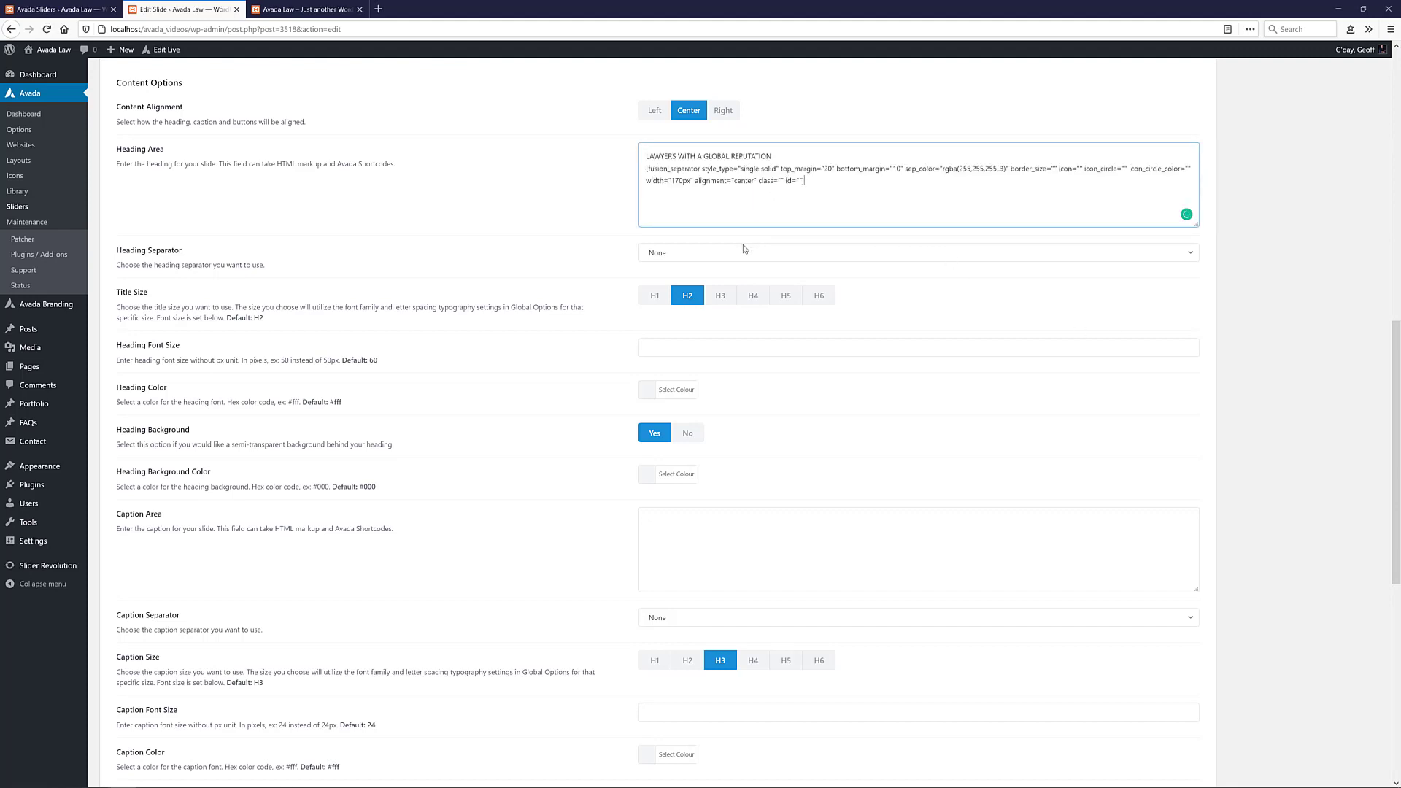
# Step: Set the video slide's heading font size to 38 and turn off its heading background
pyautogui.click(689, 347)
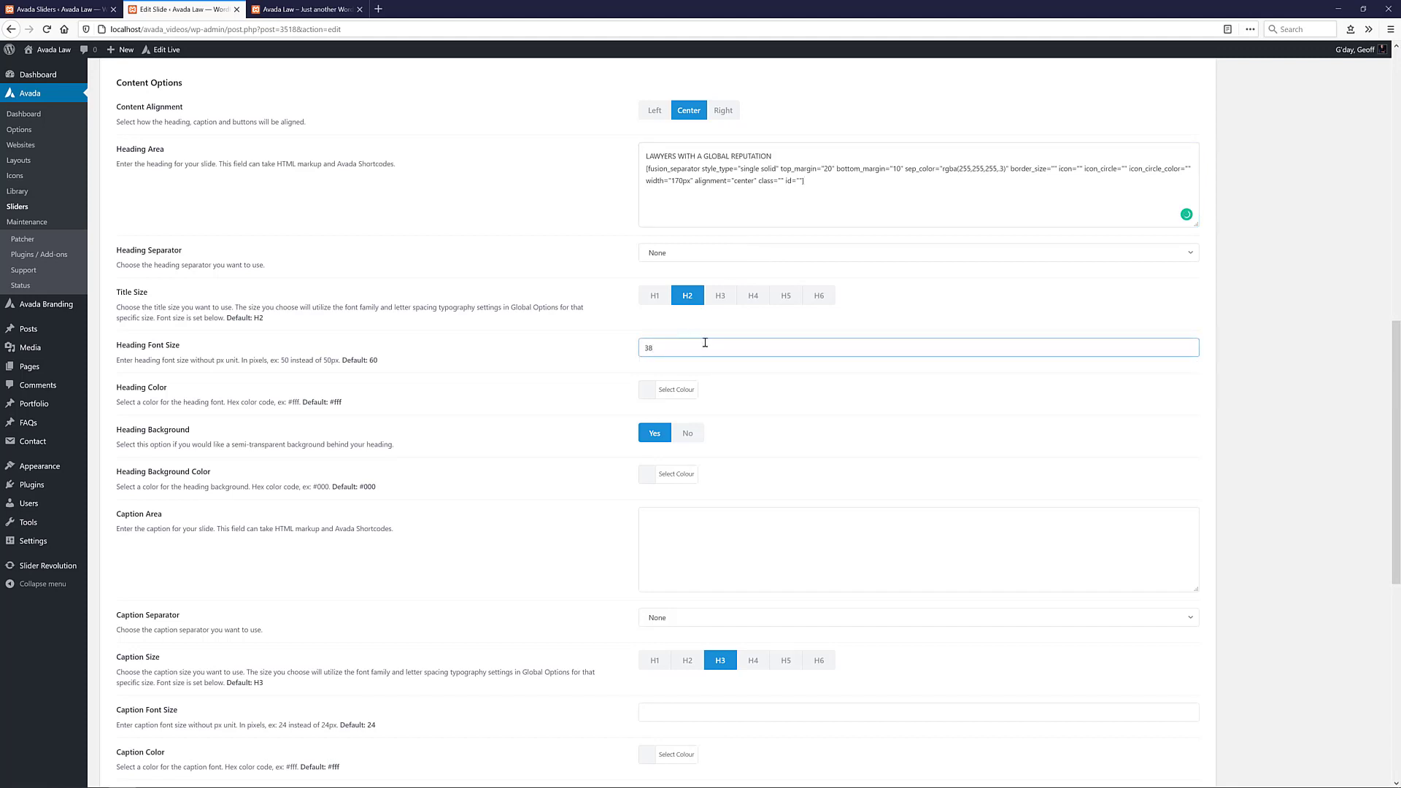
pyautogui.click(686, 433)
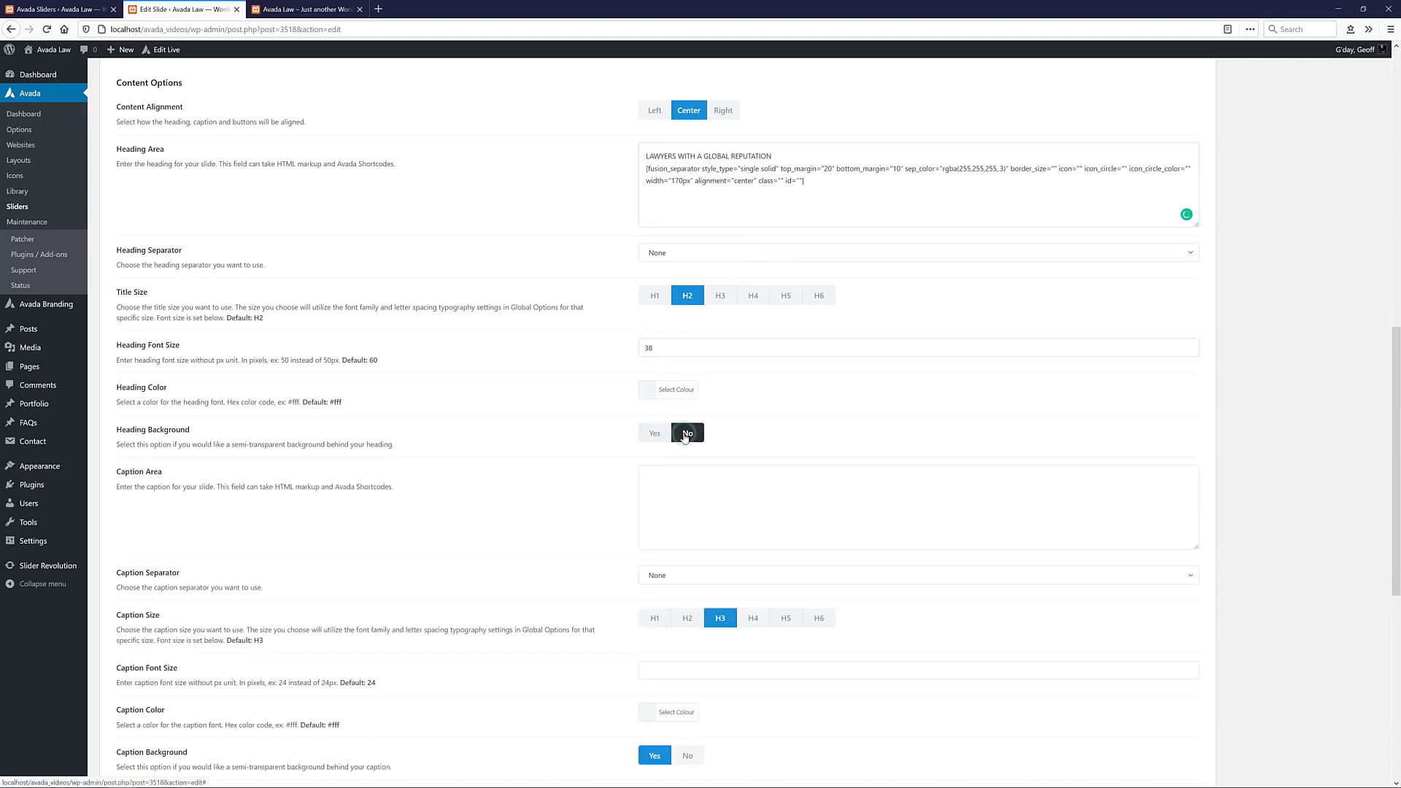
# Step: Enter the video slide's caption "Constantly challenging ourselves to deliver more to our client"
pyautogui.scroll(-5, 616, 422)
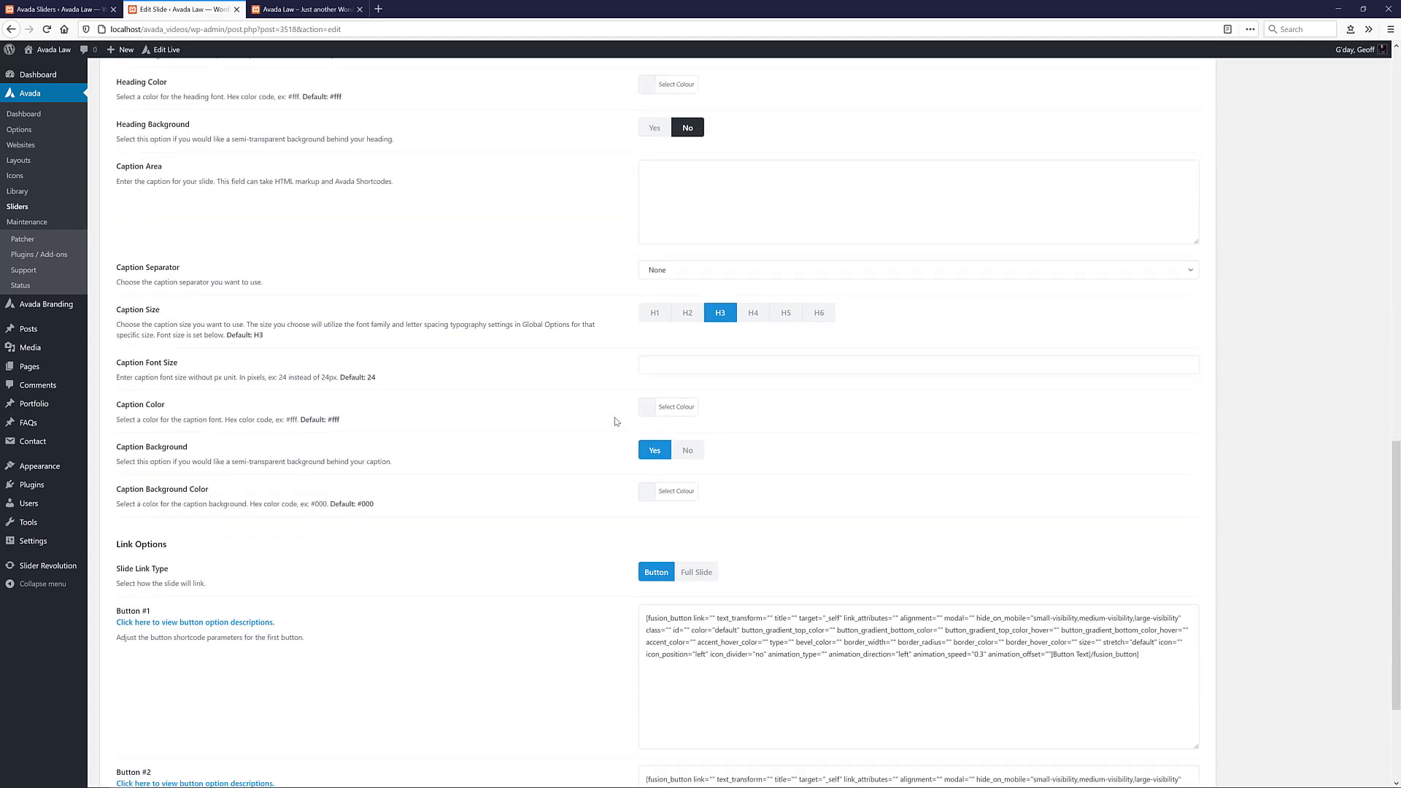
pyautogui.click(658, 140)
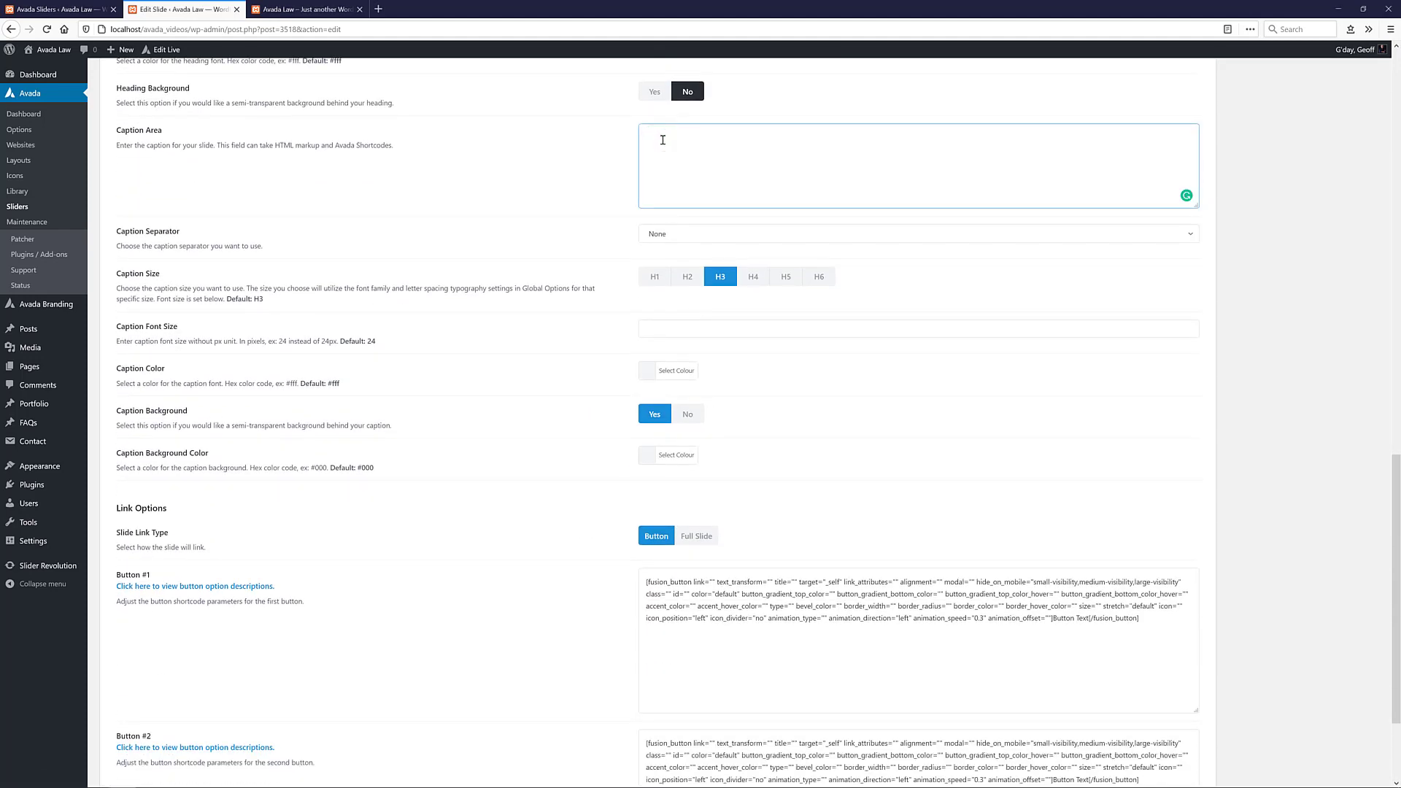
pyautogui.write('Constantly challenging ourselves to deliver more to our client')
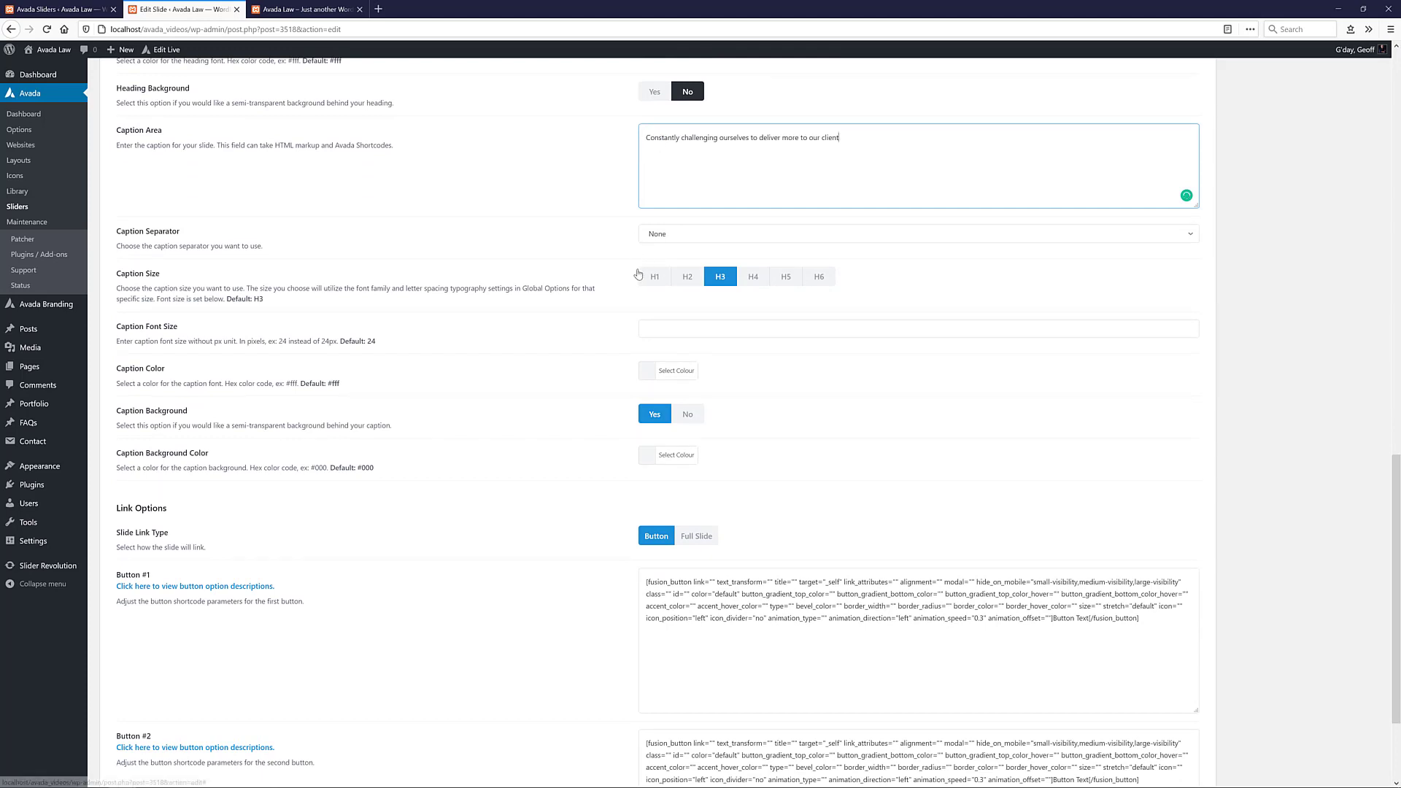
# Step: Set the video slide's caption font size to 18 and turn off its caption background
pyautogui.click(669, 333)
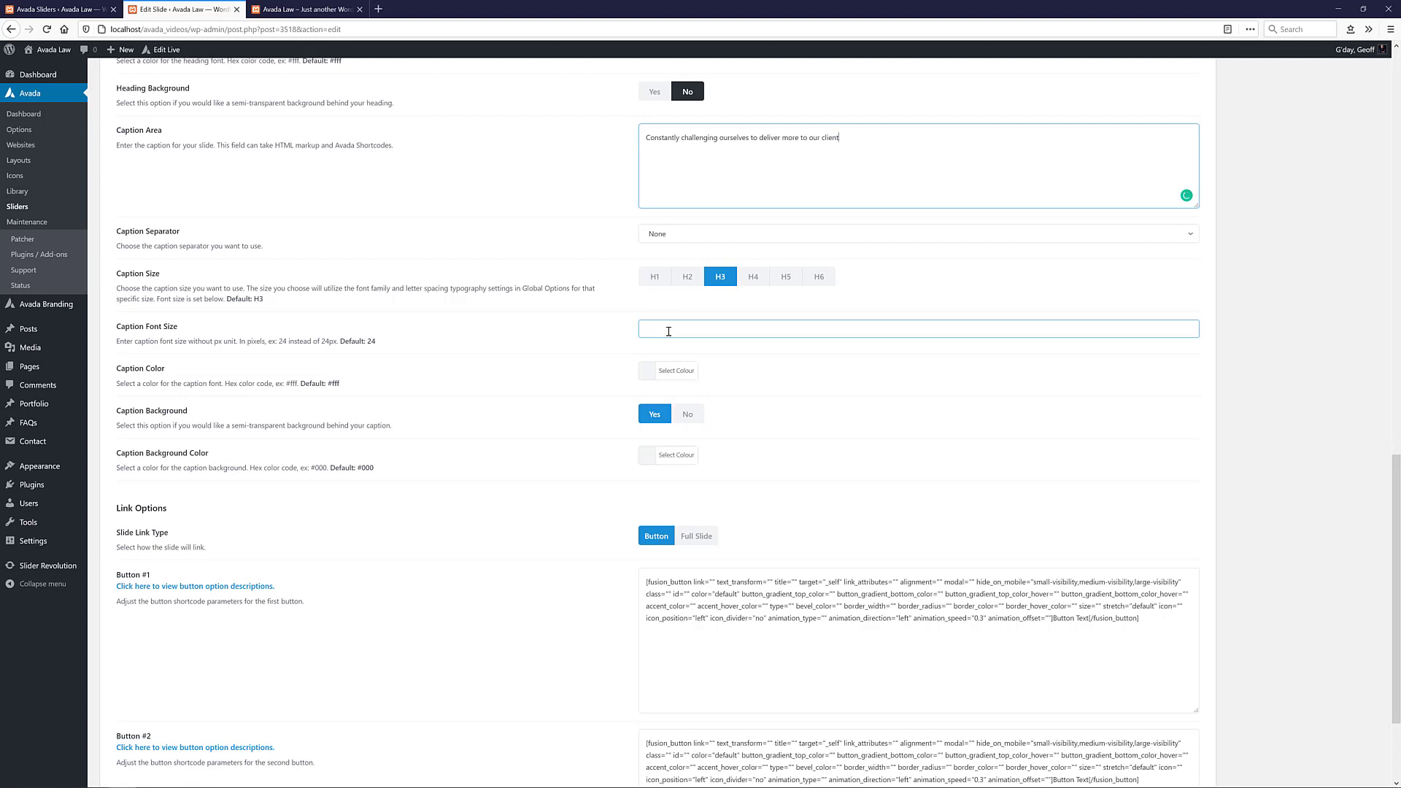
pyautogui.write('18')
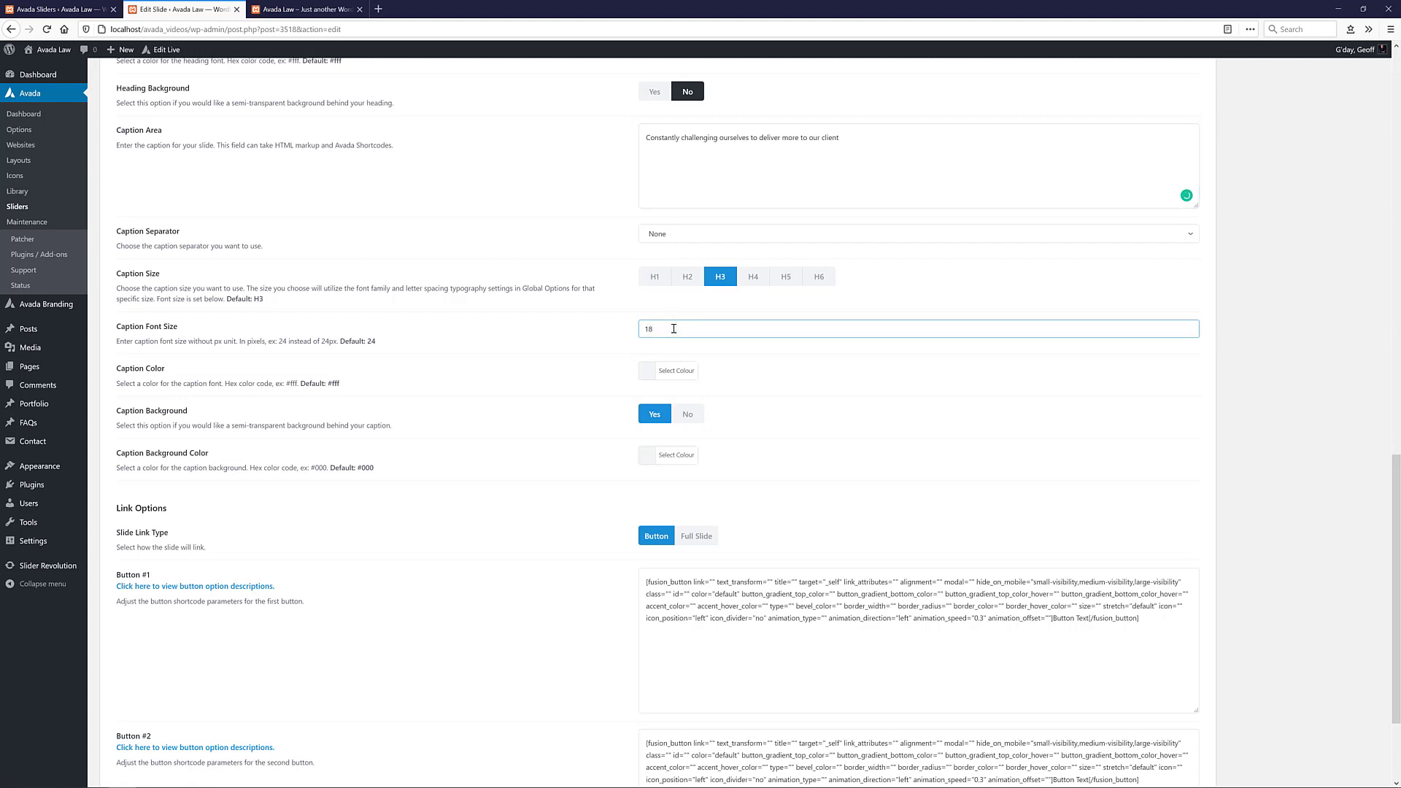
pyautogui.click(688, 416)
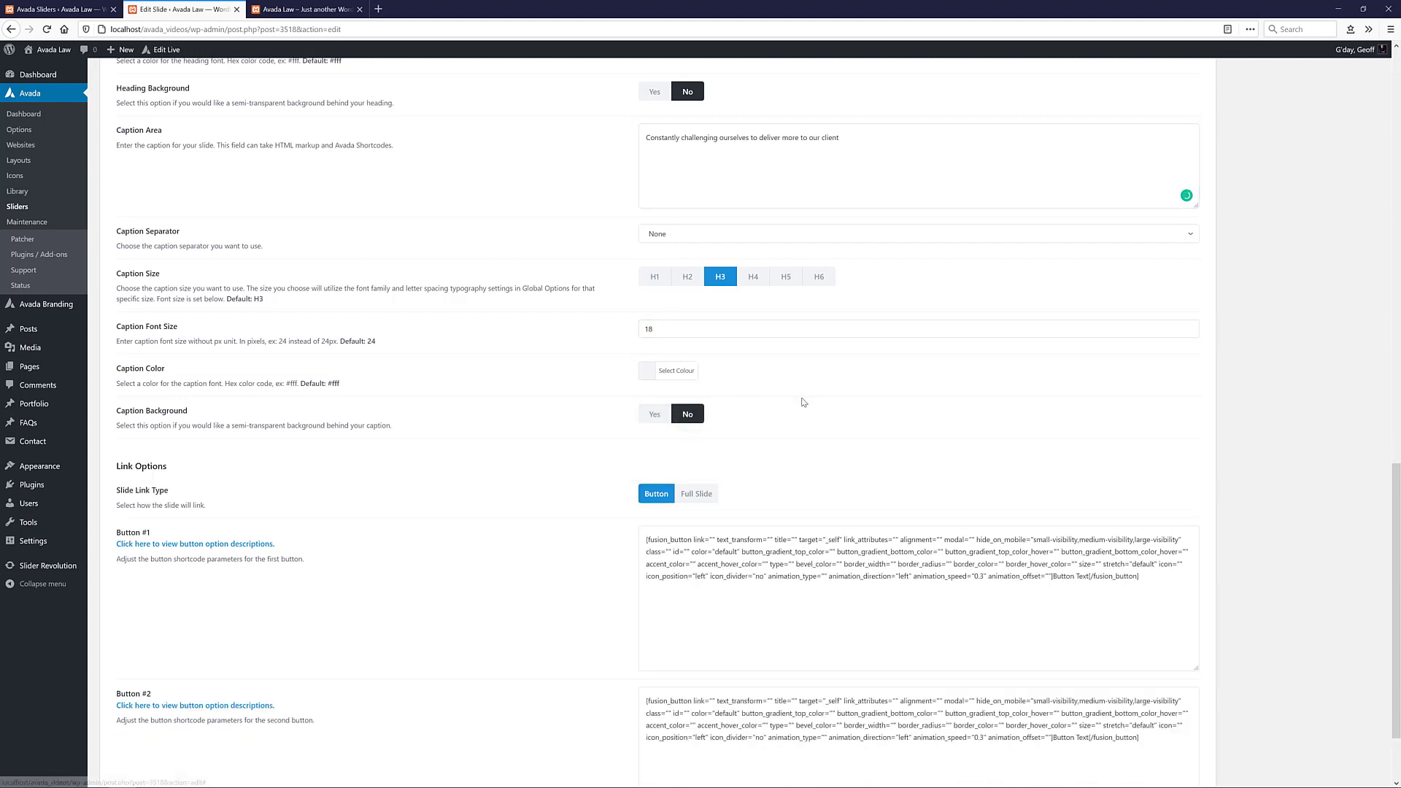
# Step: Replace the Button #1 shortcode with a centered, uppercase fusion_button linking to "#" with the text "Let's get started"
pyautogui.scroll(-3, 781, 405)
pyautogui.click(753, 471)
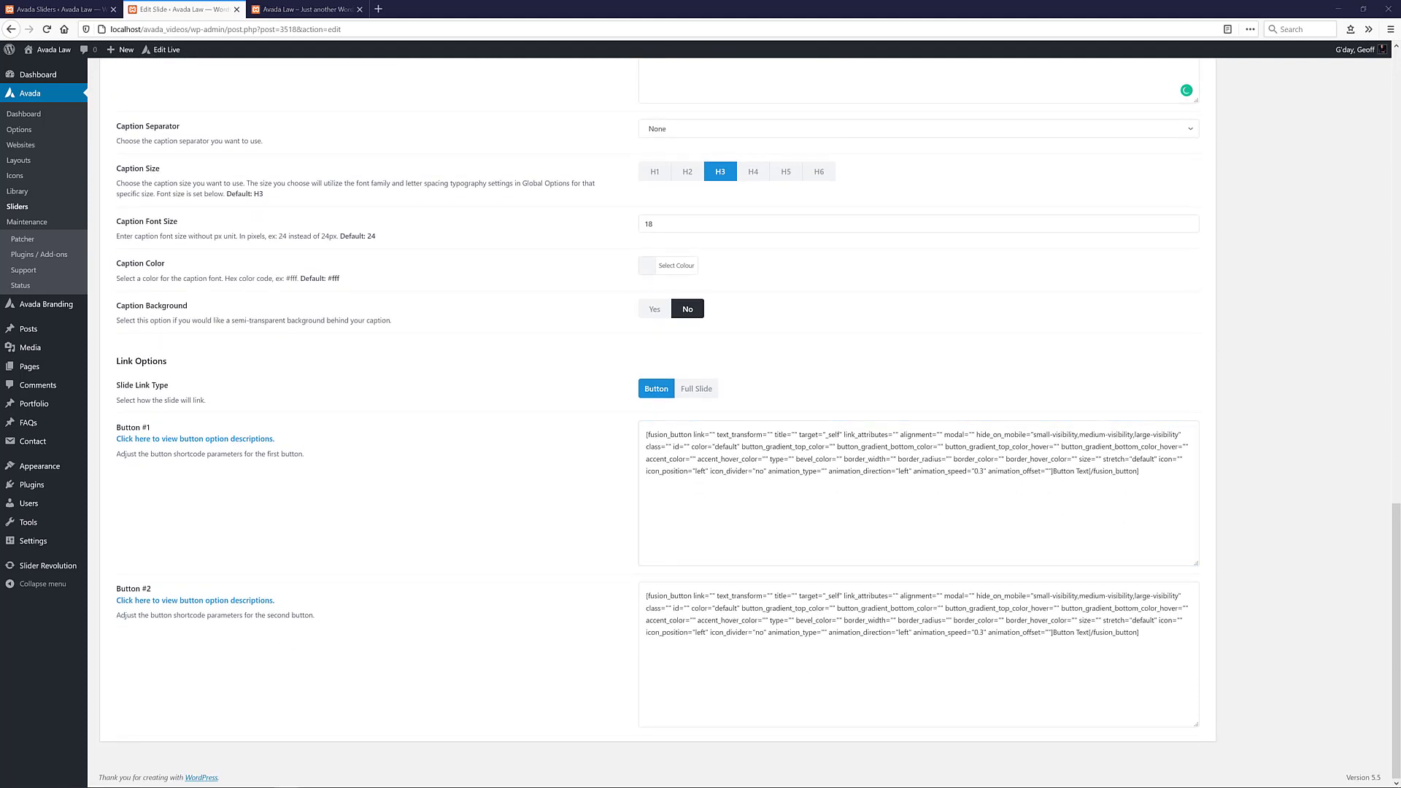
pyautogui.moveTo(1168, 473); pyautogui.dragTo(481, 421)
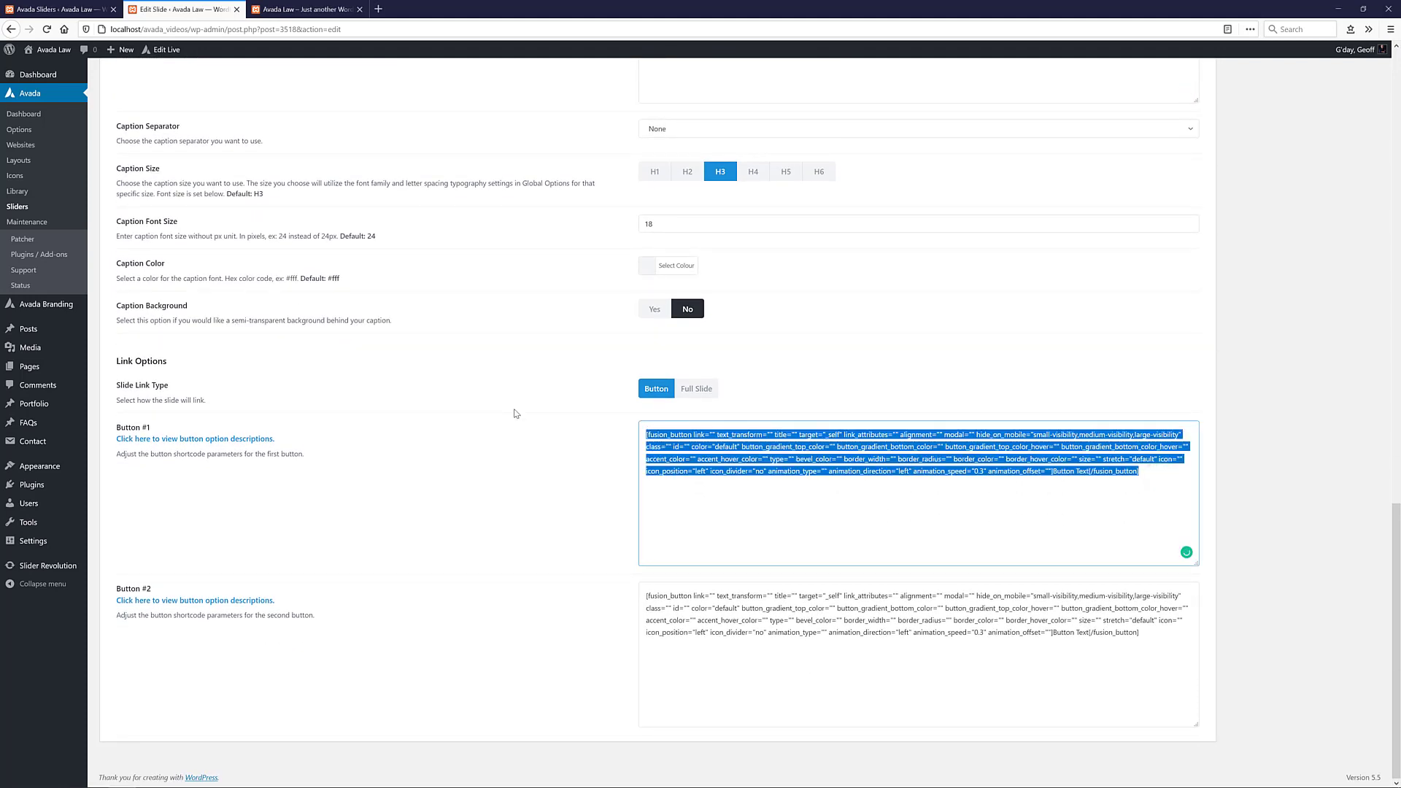
pyautogui.press('BackSpace')
pyautogui.write('[fusion_button link="#" text_transform="uppercase" title="" target="_self" link_attributes="" alignment_medium="" alignment_small="" alignment="center" modal="" hide_on_mobile="small-visibility,medium-visibility,large-visibility" sticky_display="normal,sticky" class="" id="" color="default" button_gradient_top_color="" button_gradient_bottom_color="" button_gradient_top_color_hover="" button_gradient_bottom_color_hover="" accent_color="" accent_hover_color="" type="" bevel_color="" border_width="" border_radius="" border_color="" border_hover_color="" size="" stretch="default" margin_top="" margin_right="" margin_bottom="" margin_left="" icon="" icon_position="left" icon_divider="no" animation_type="" animation_direction="left" animation_speed="0.3" animation_offset=""]Let\'s get started[/fusion_button]')
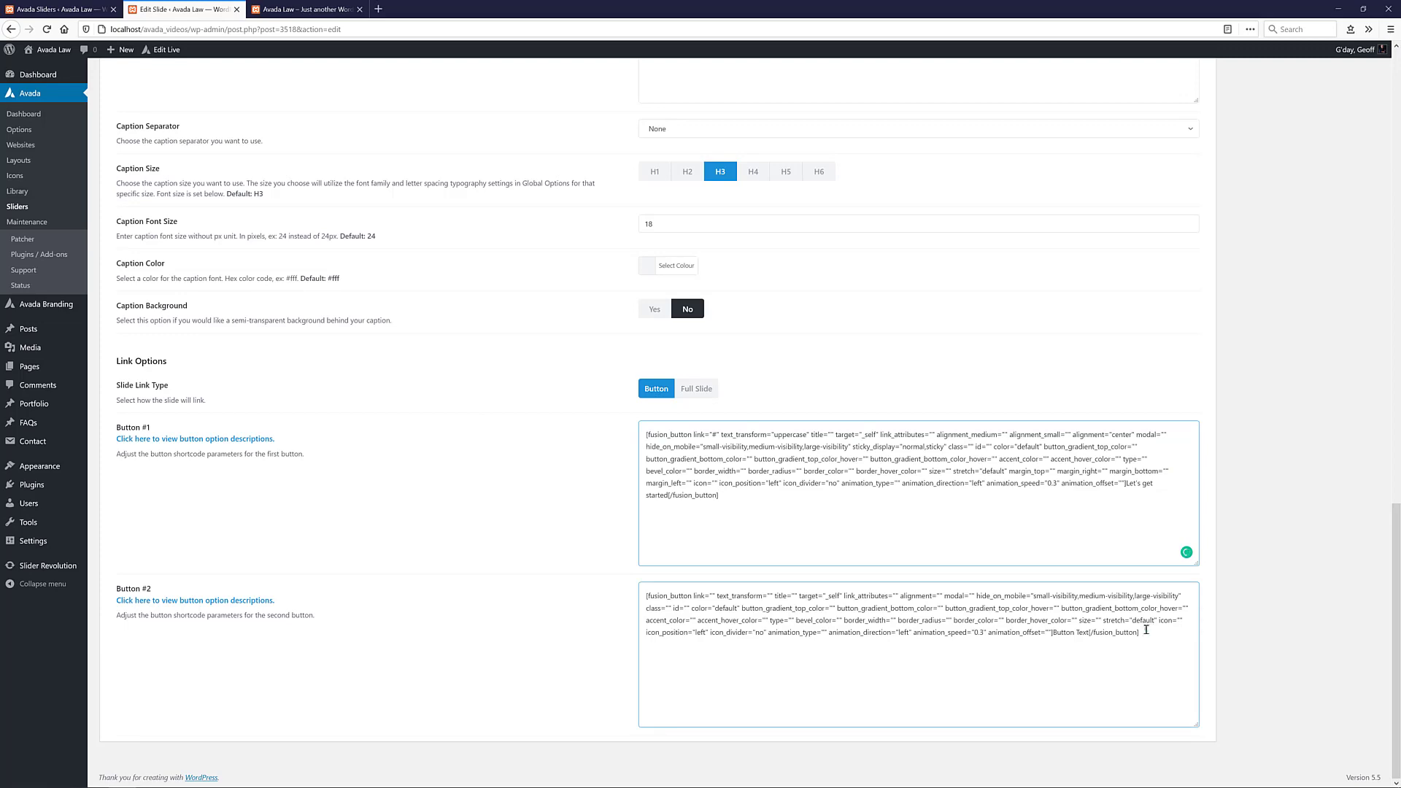
# Step: Clear the Button #2 shortcode and publish the Home Video slide
pyautogui.moveTo(1145, 630); pyautogui.dragTo(507, 555)
pyautogui.press('BackSpace')
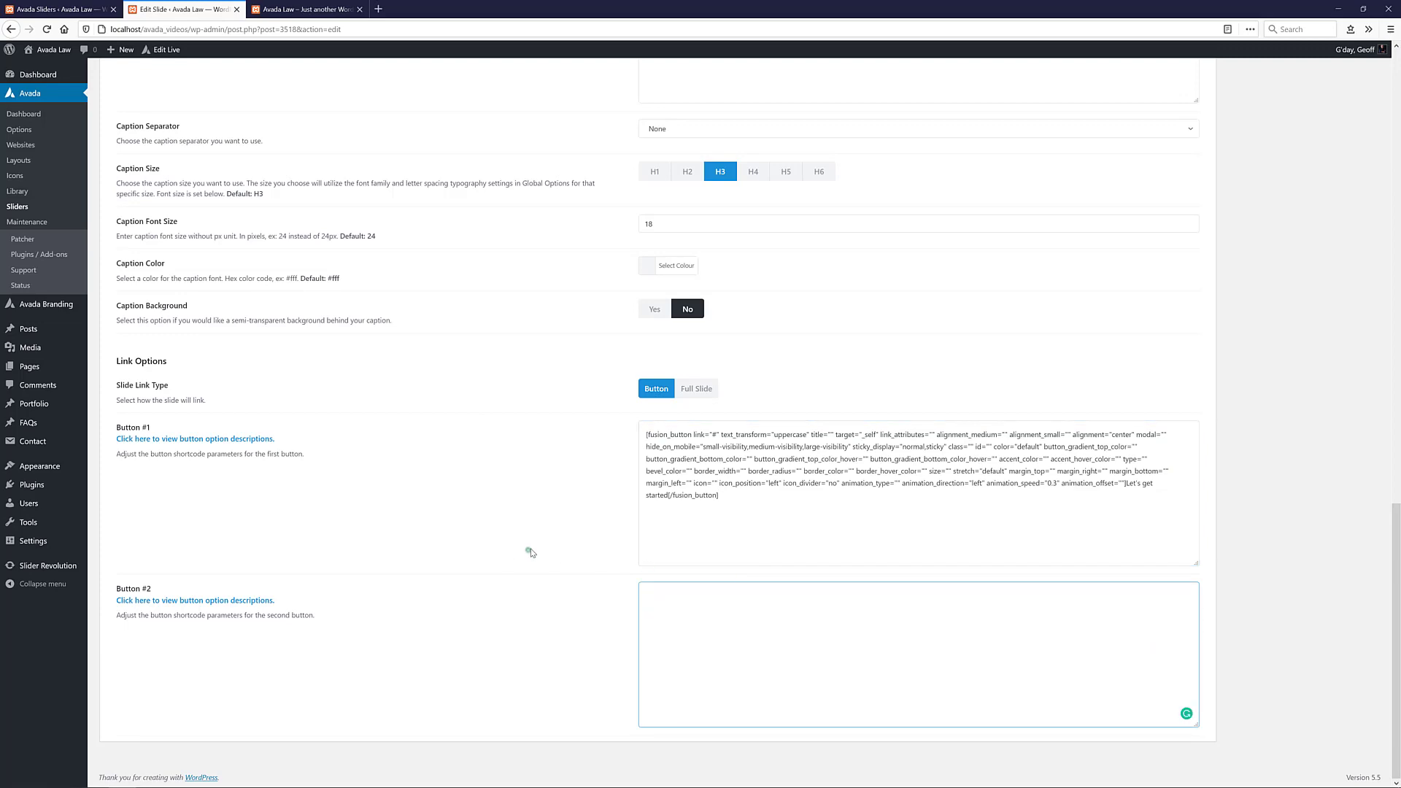
pyautogui.scroll(20, 1085, 410)
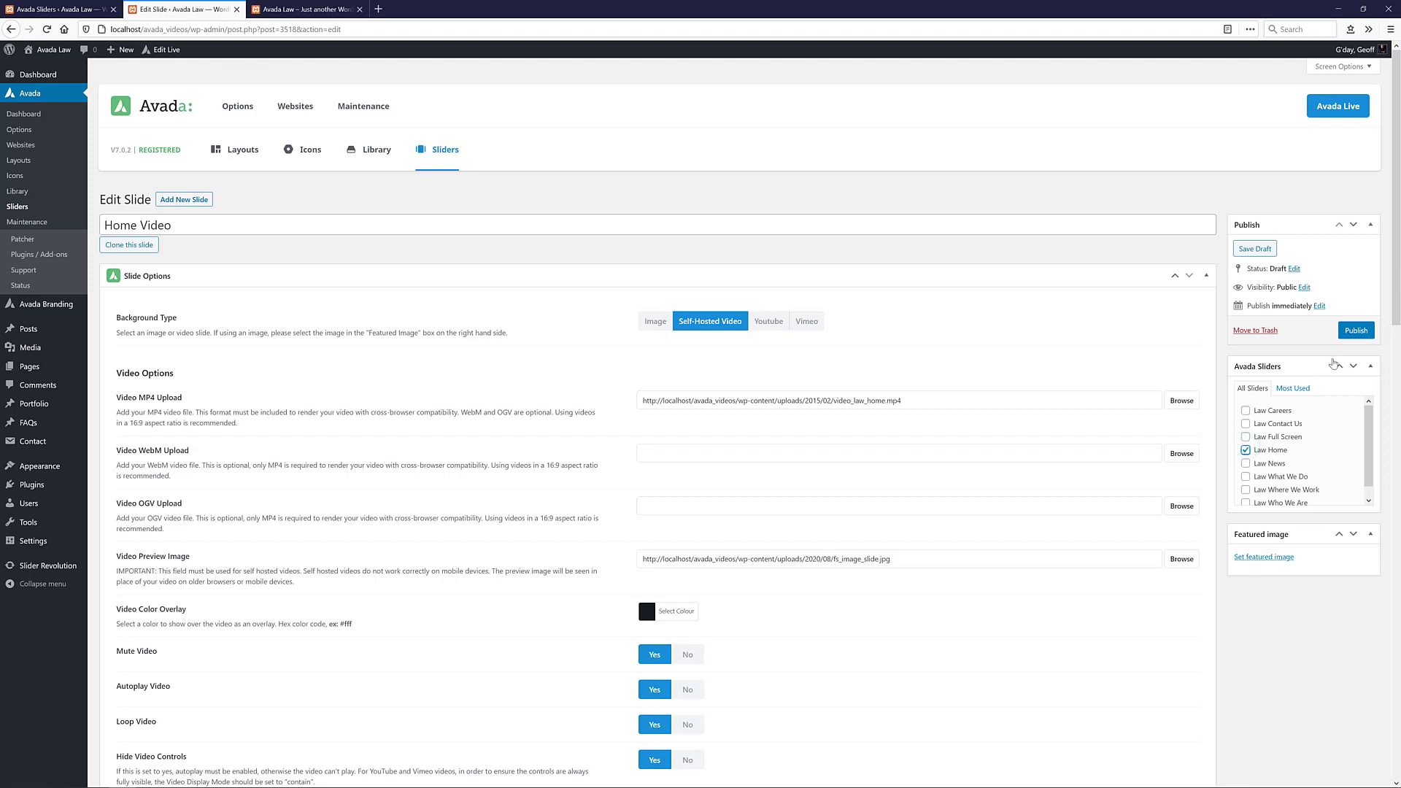
pyautogui.click(1351, 332)
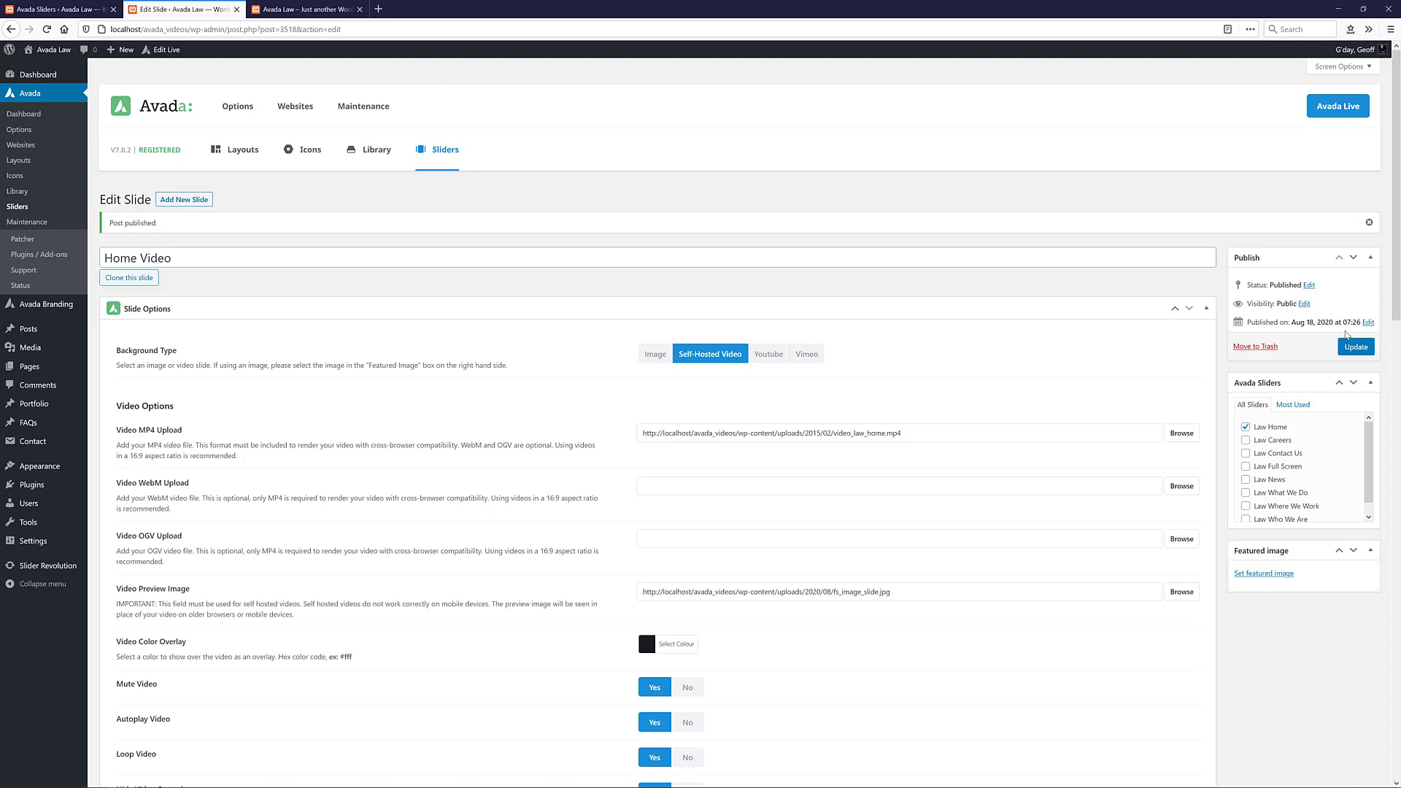
# Step: On the home page open in Avada Live, set the page's slider type to Avada Slider and select Law Home
pyautogui.click(316, 7)
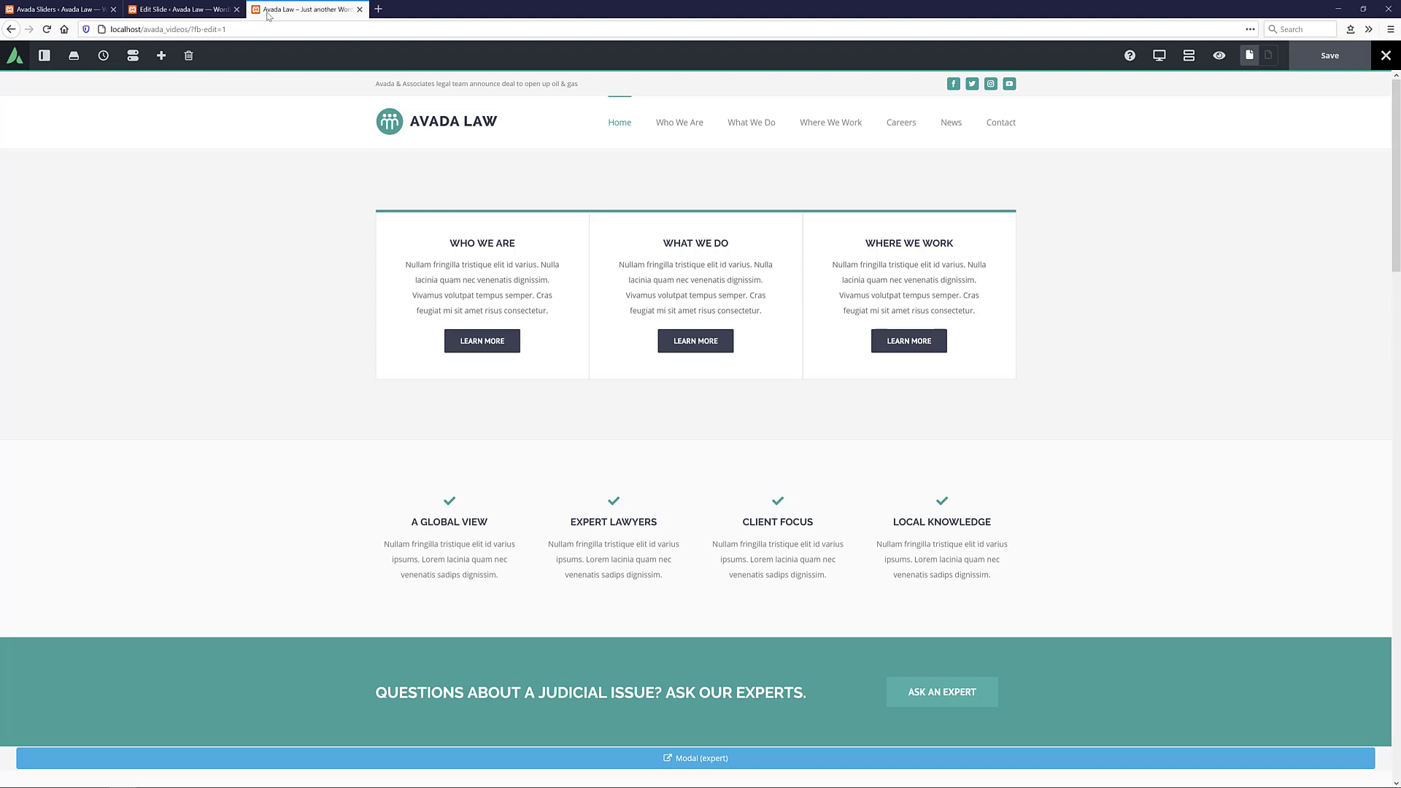
pyautogui.click(44, 56)
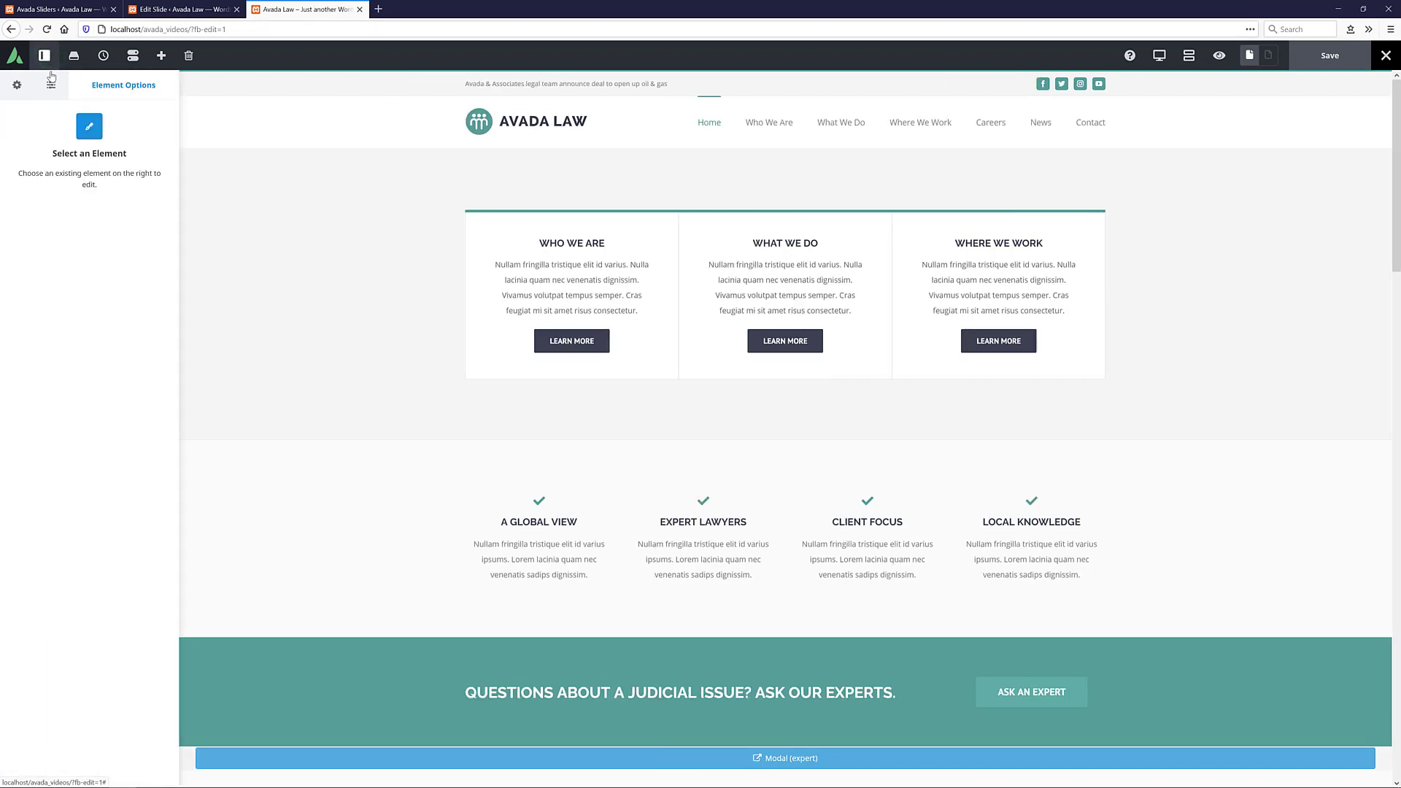
pyautogui.click(52, 85)
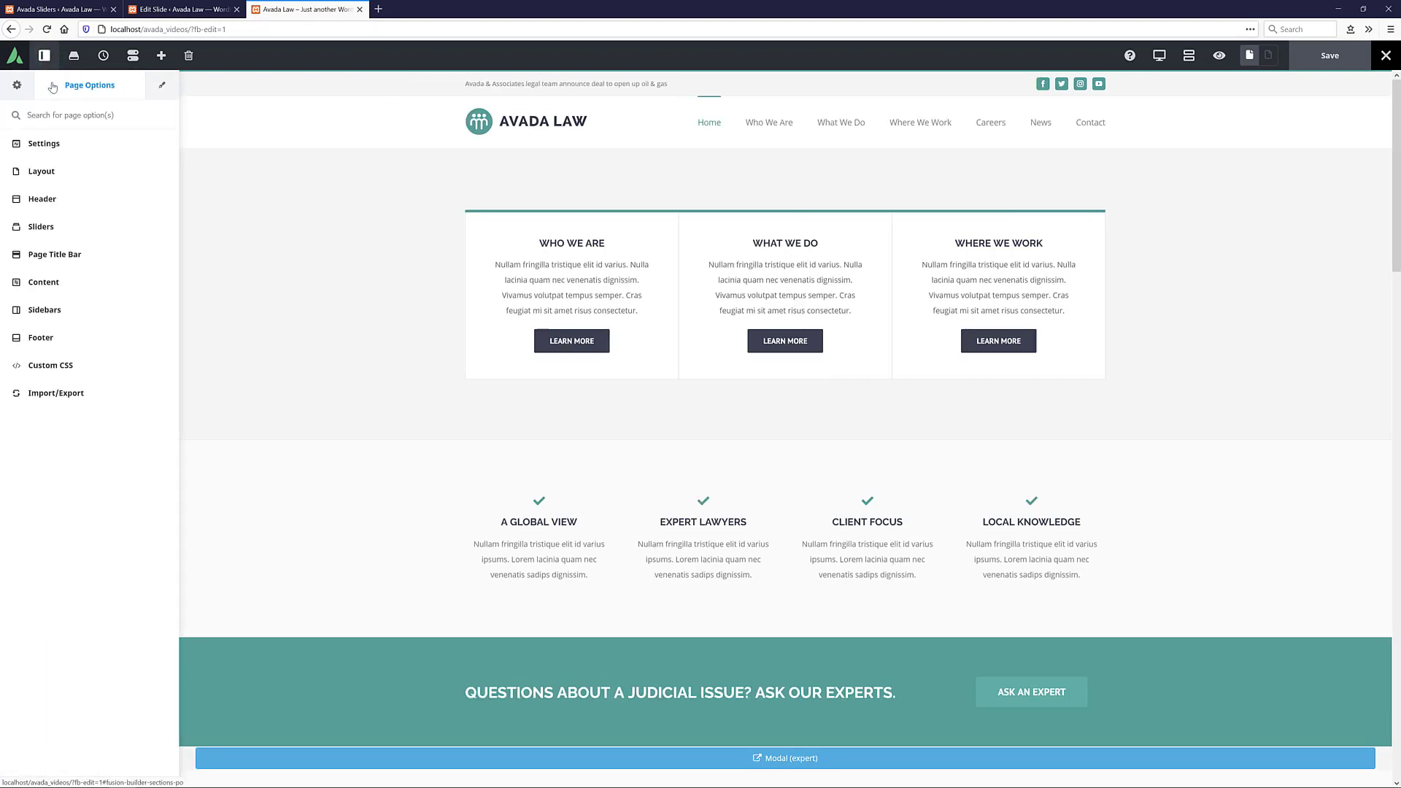
pyautogui.click(44, 226)
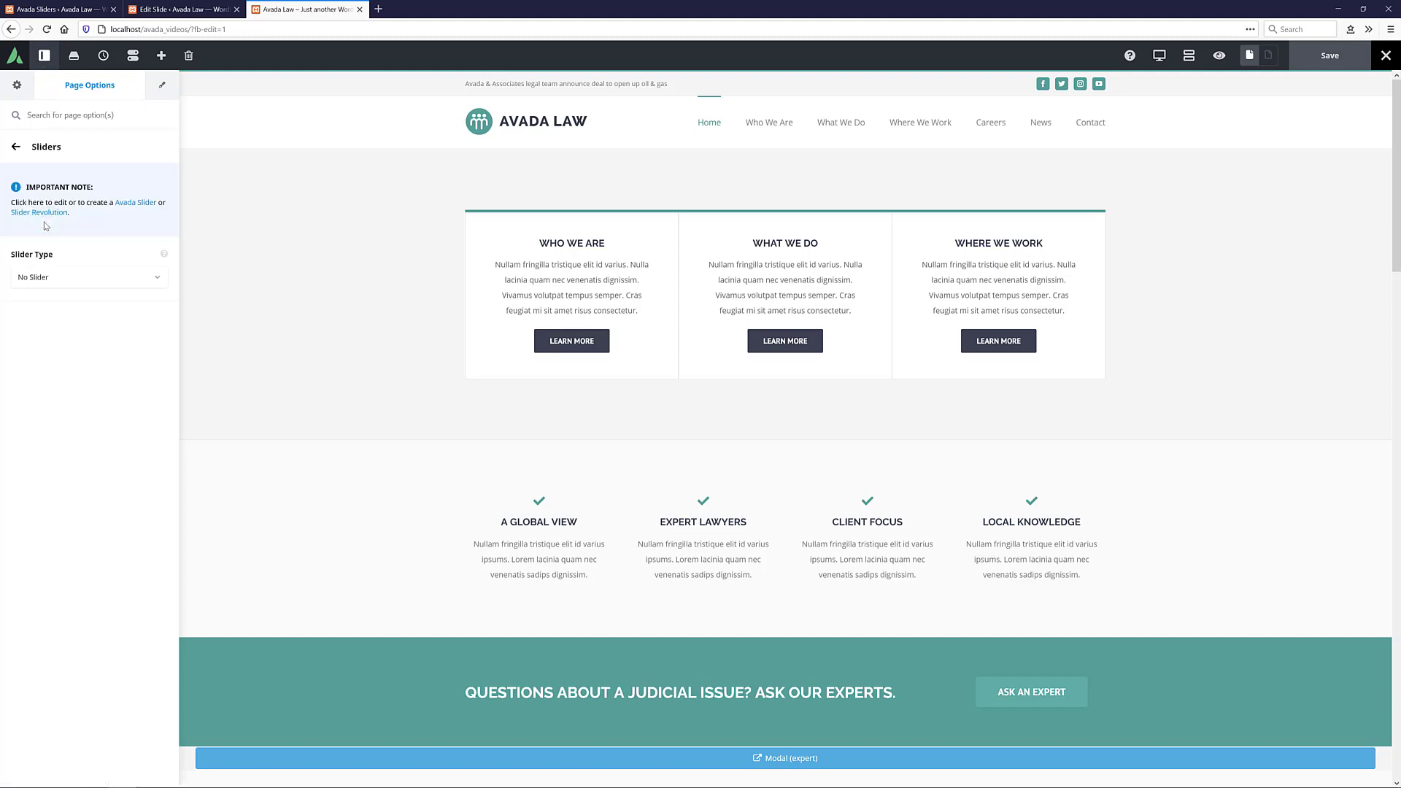
pyautogui.click(40, 284)
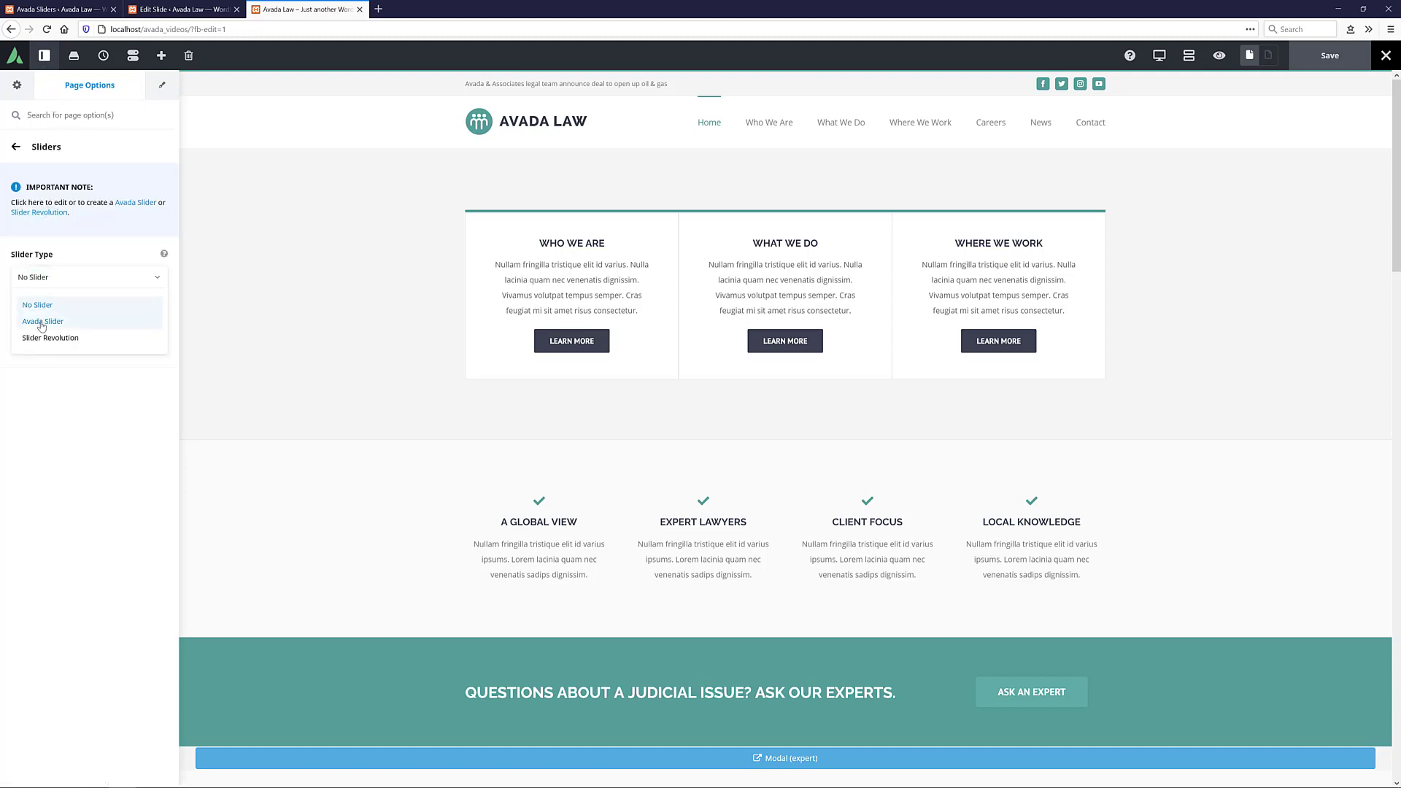
pyautogui.click(41, 319)
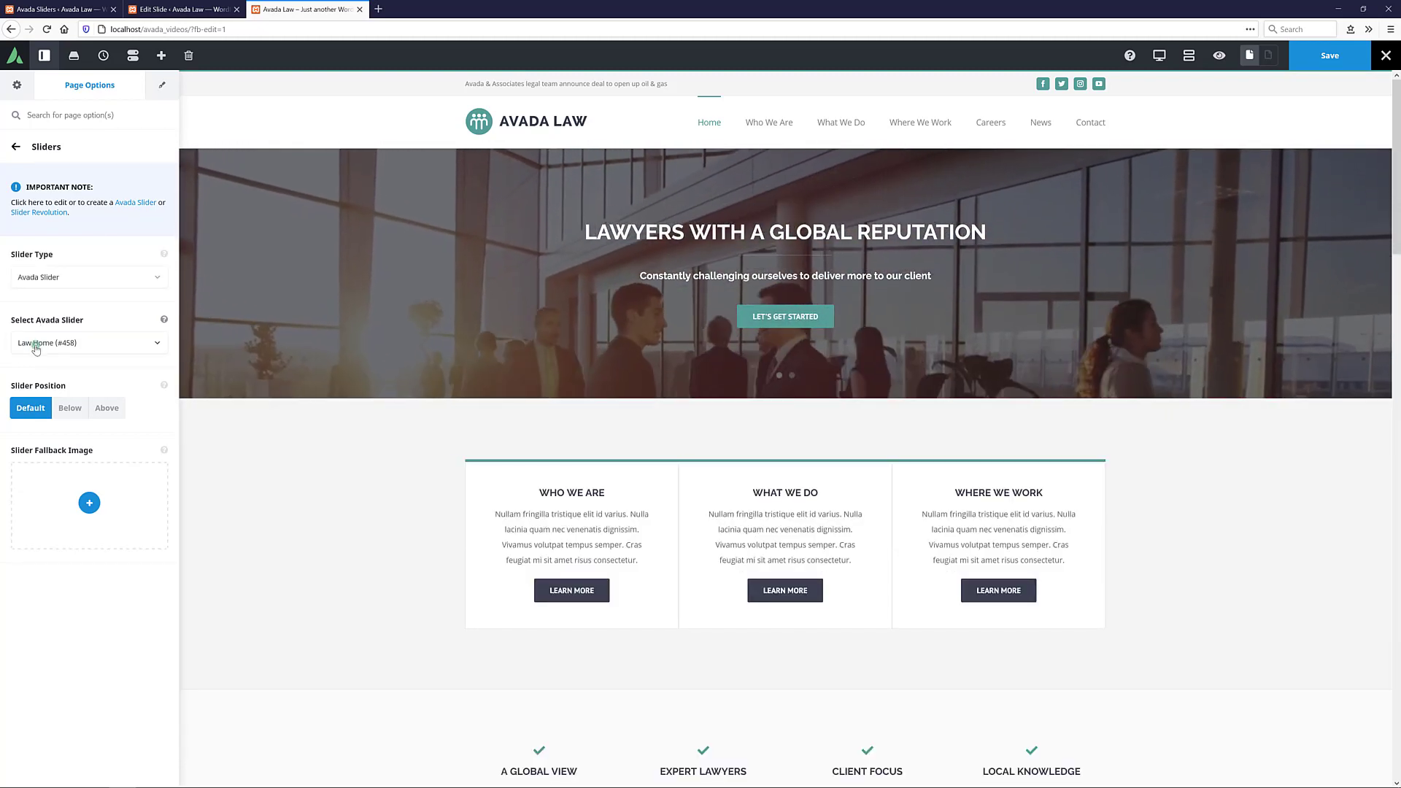
pyautogui.click(35, 348)
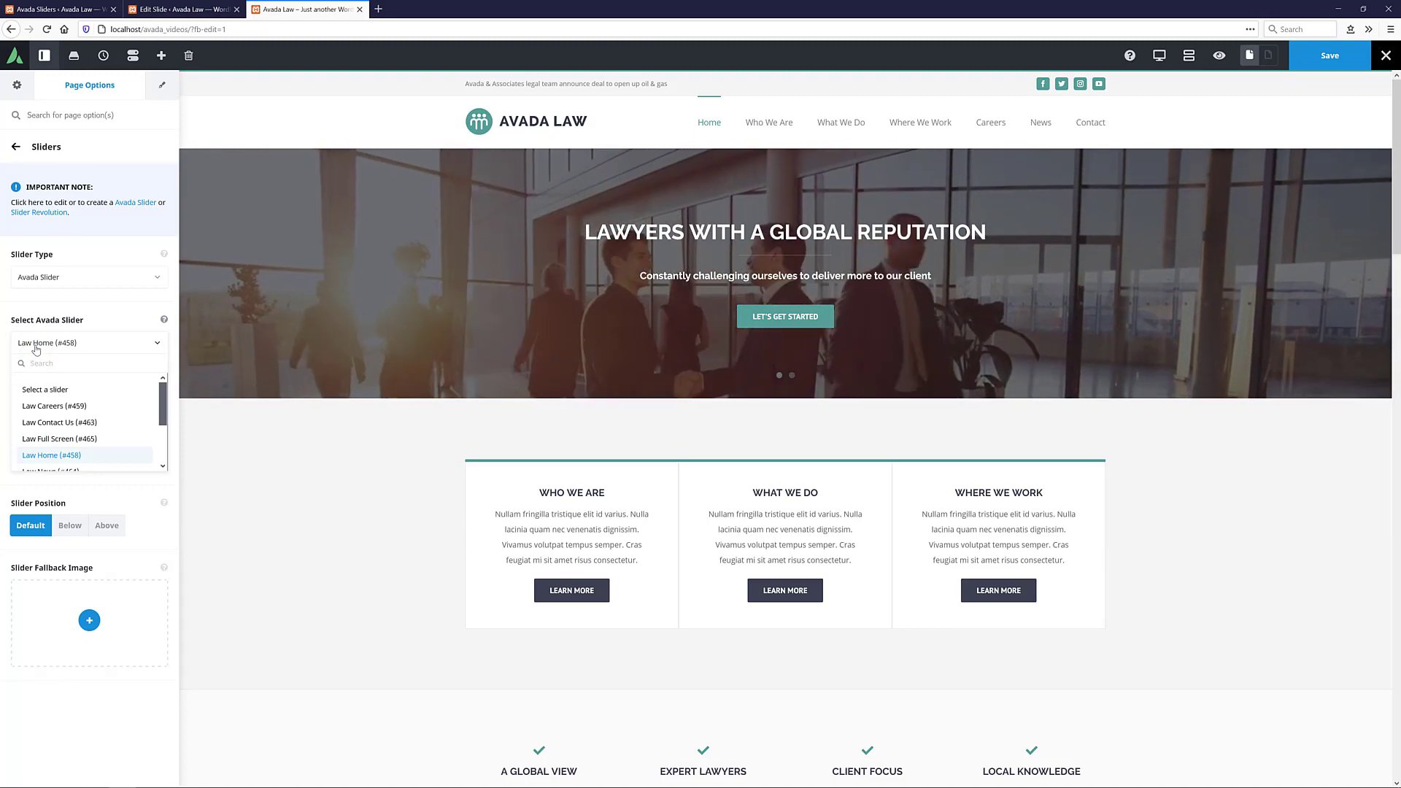
pyautogui.click(35, 348)
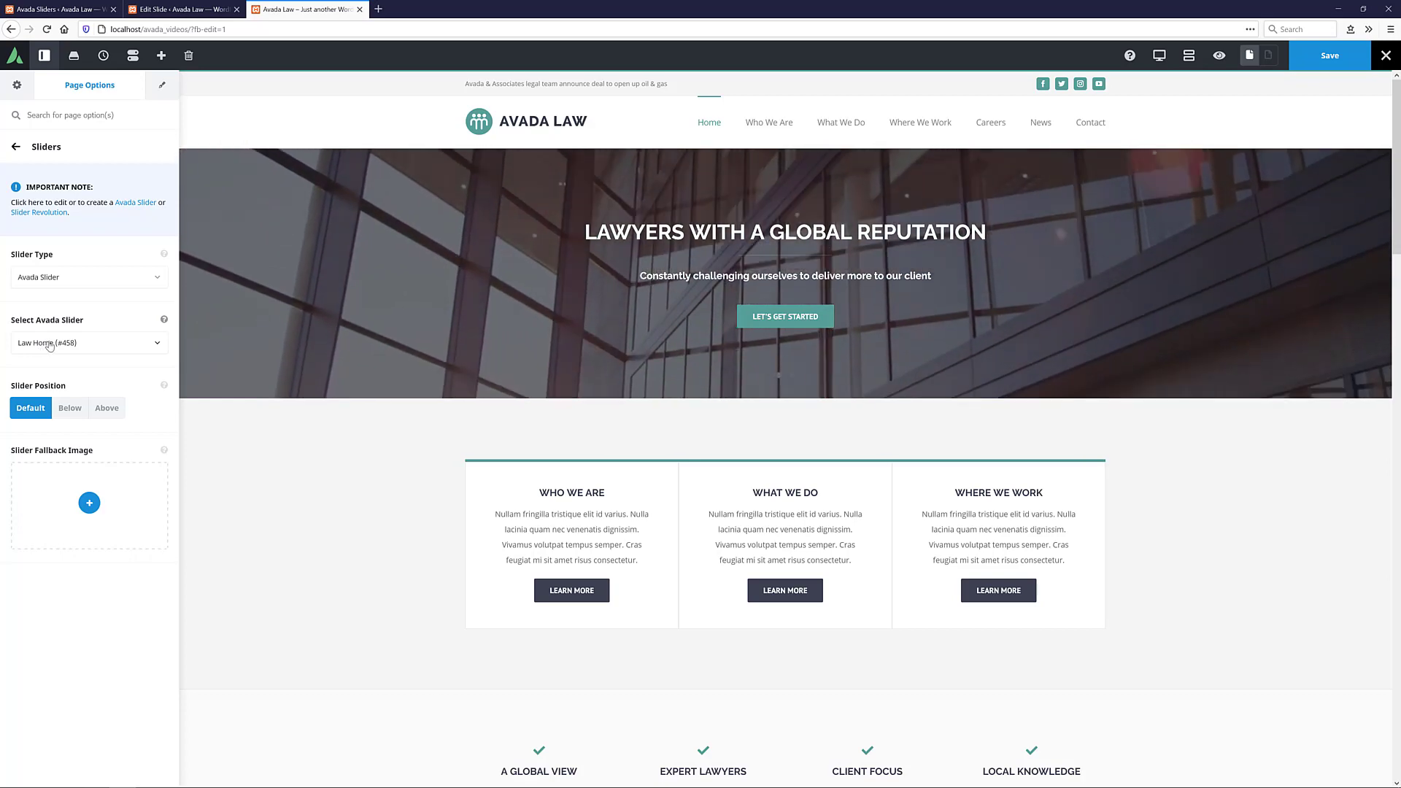
# Step: Check the Law Home slider in the responsive views, advance it to the next slide and examine how it scrolls
pyautogui.click(1159, 54)
pyautogui.click(1188, 84)
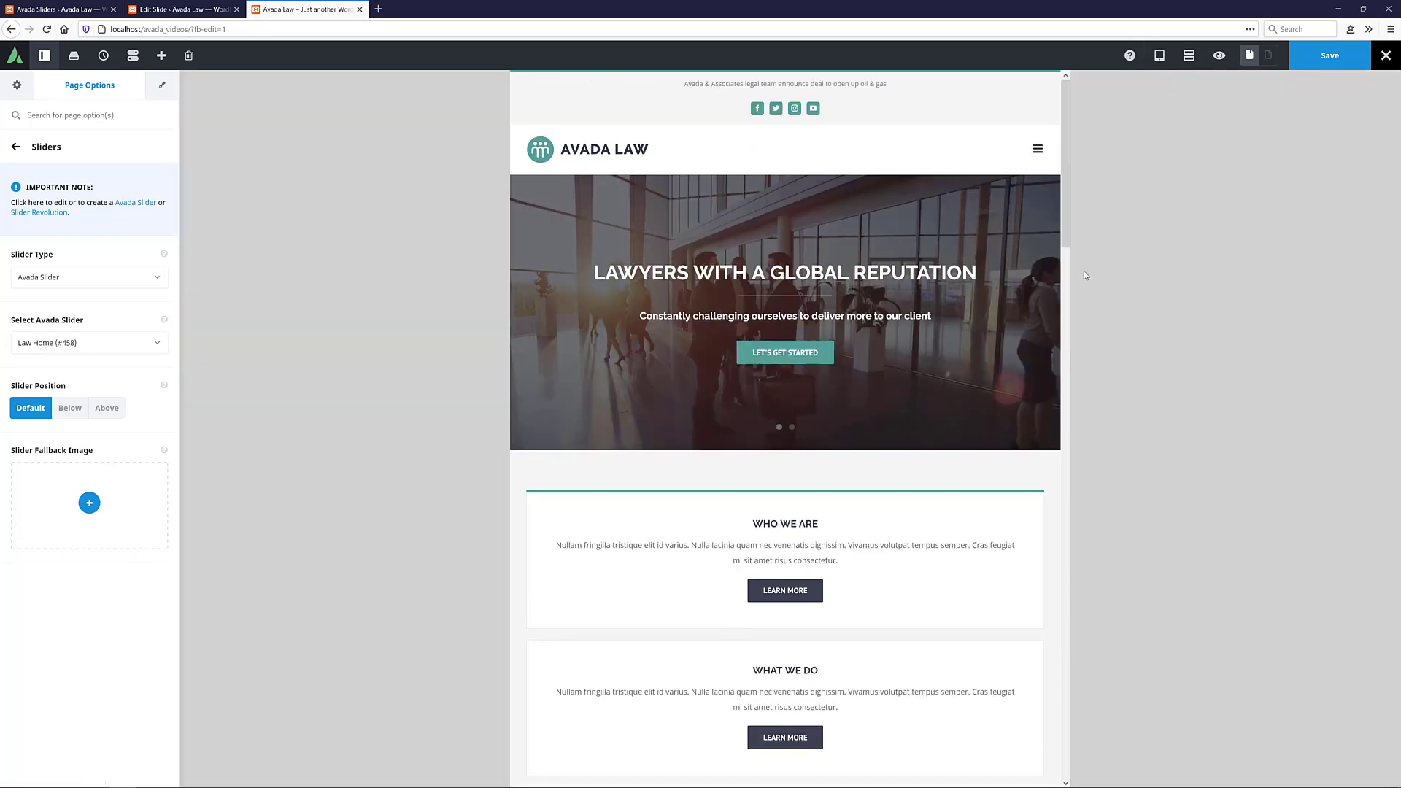
pyautogui.click(1159, 55)
pyautogui.click(1158, 84)
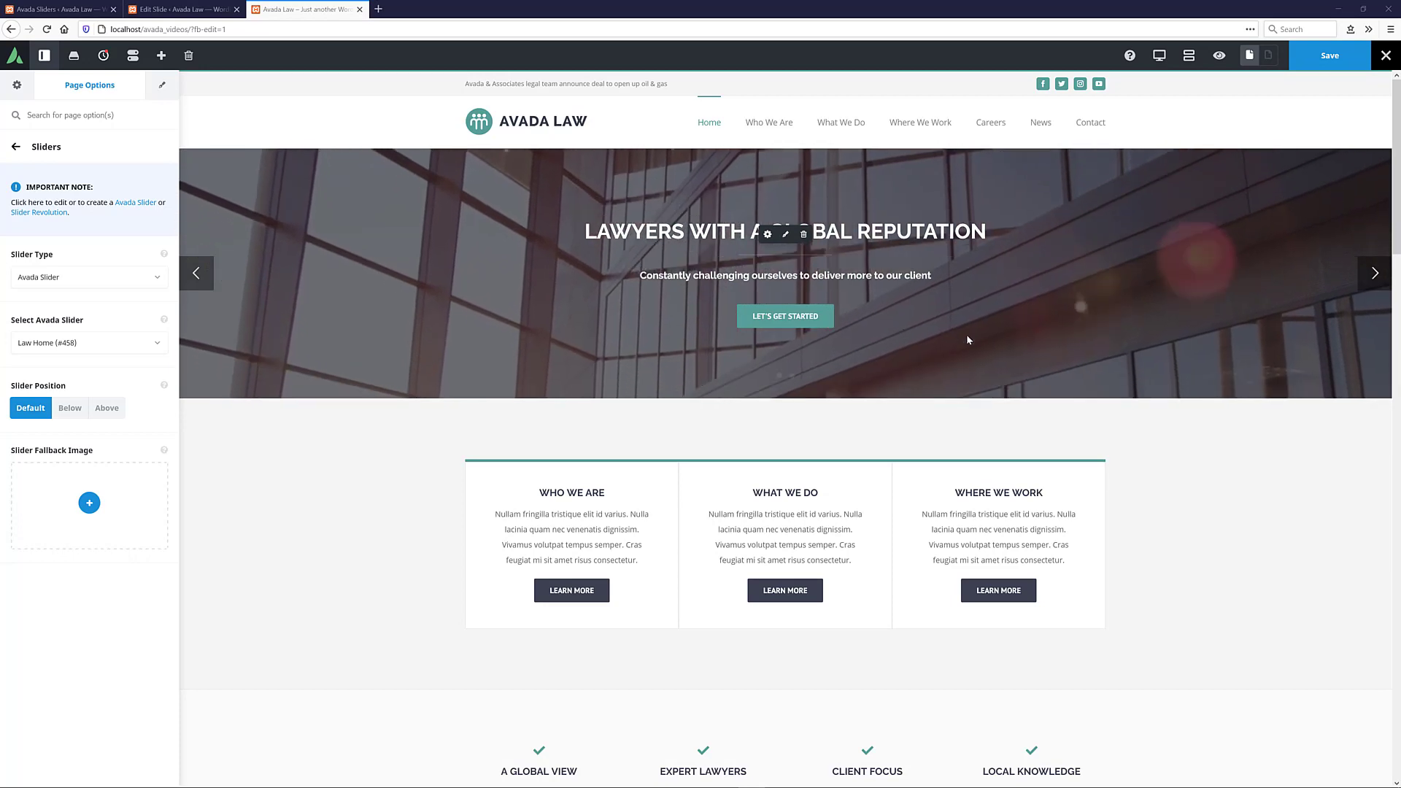
pyautogui.click(1374, 274)
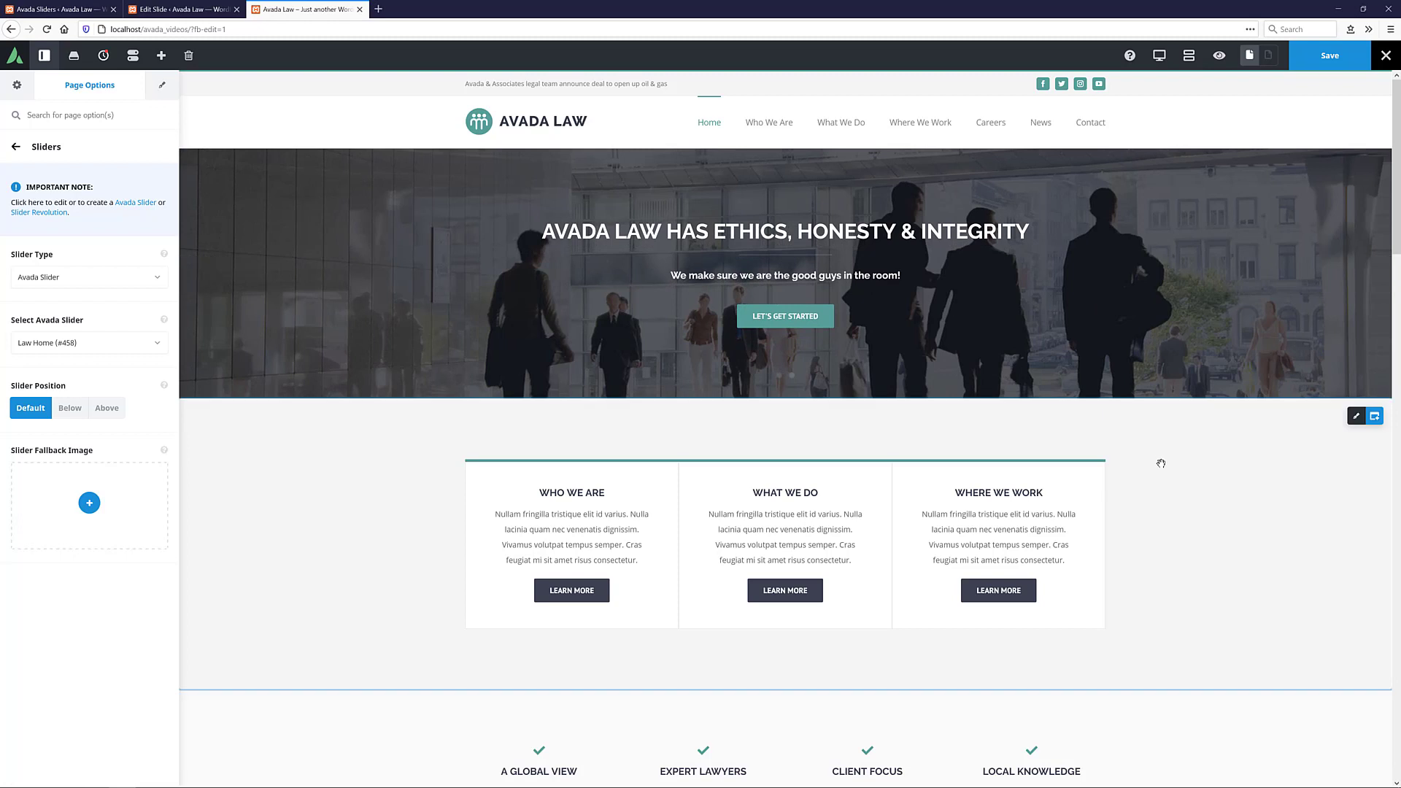
pyautogui.scroll(-3, 1161, 463)
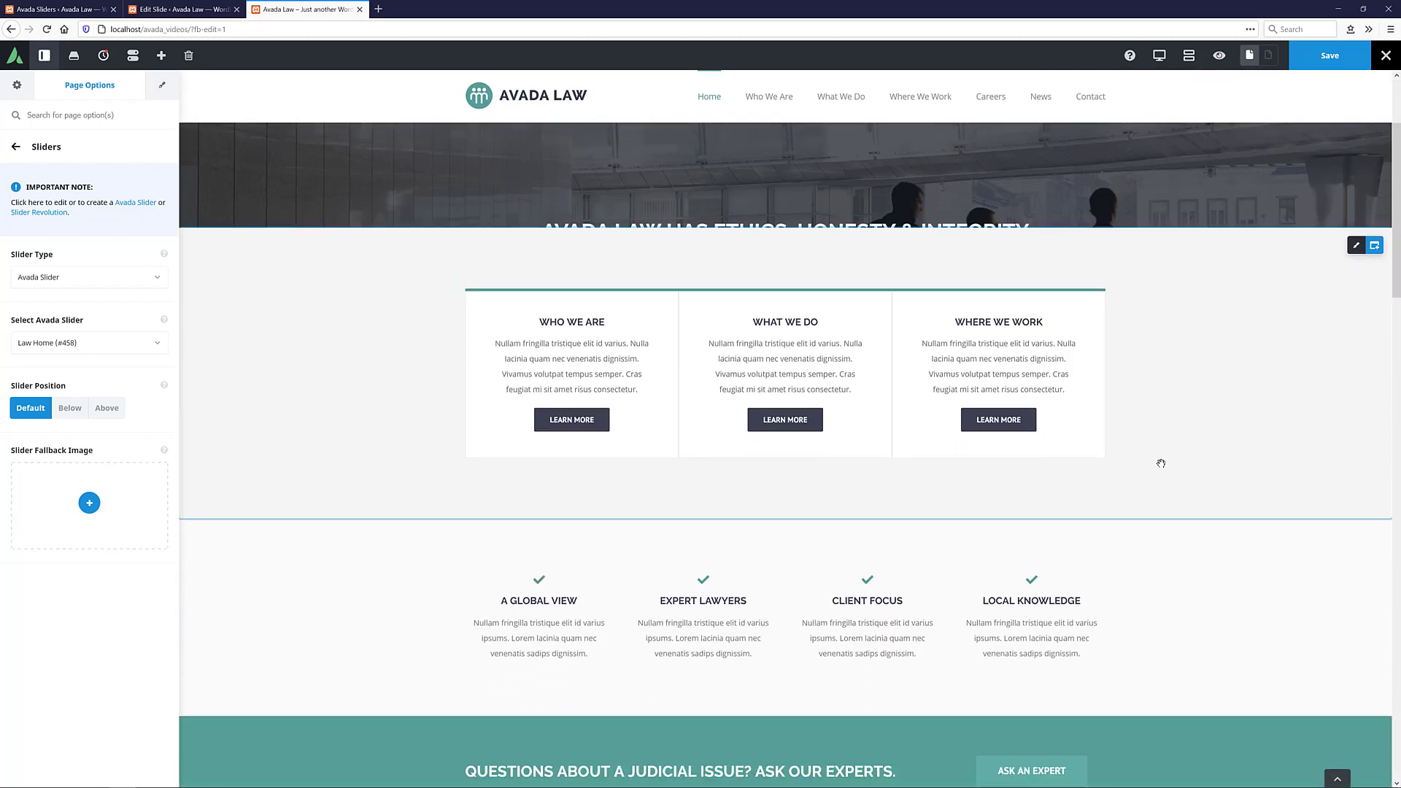
pyautogui.scroll(3, 1161, 464)
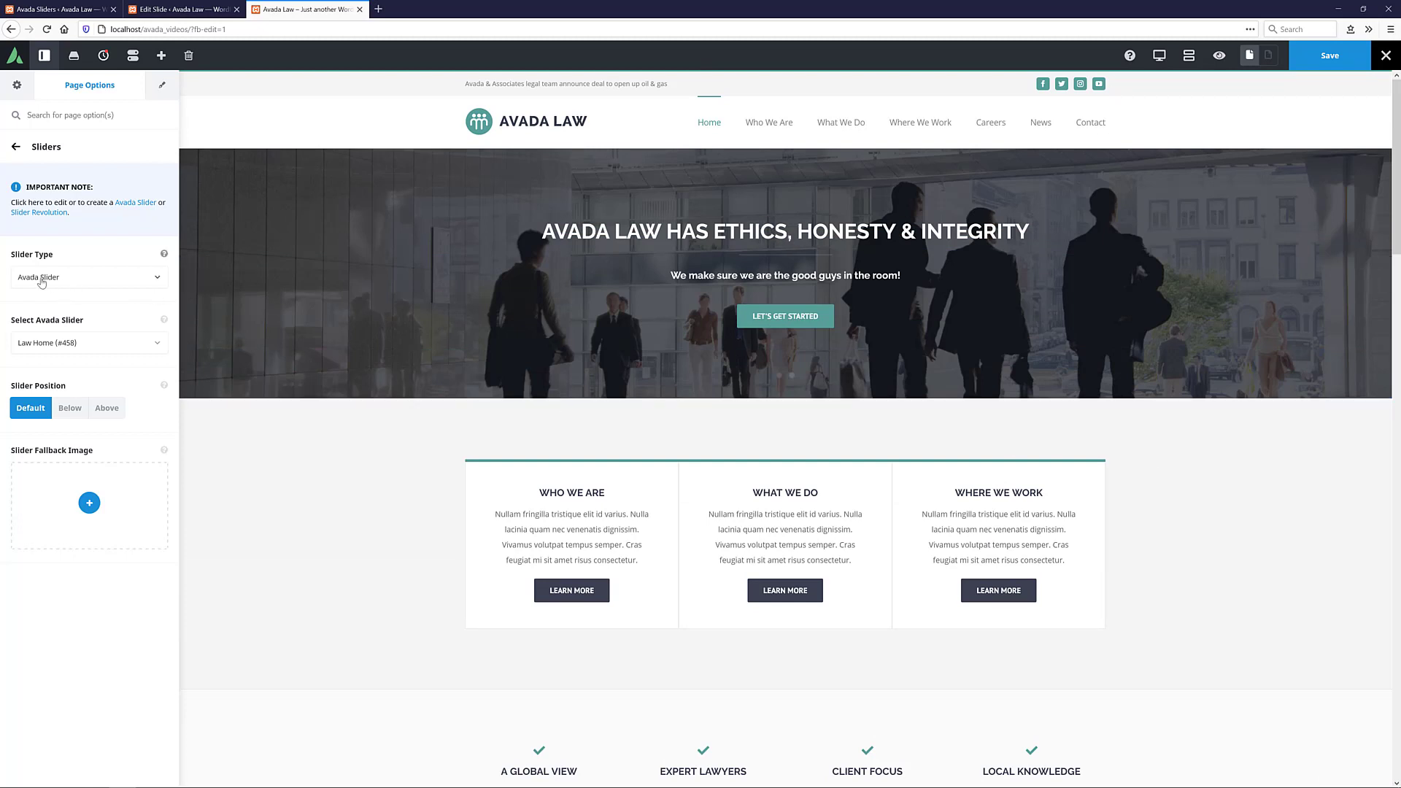
# Step: Switch the page's slider to Law Full Screen and check it in tablet and mobile views
pyautogui.click(50, 345)
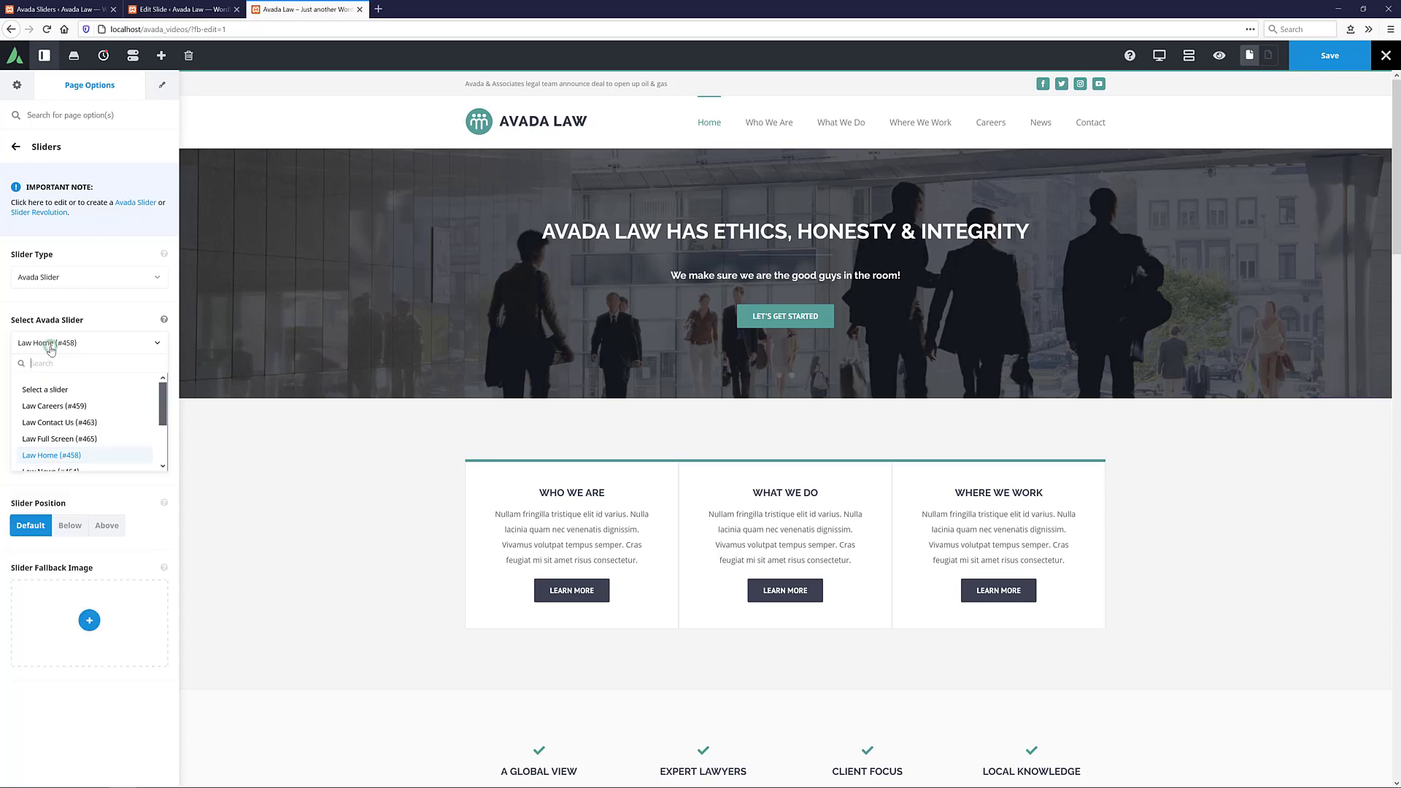
pyautogui.click(51, 439)
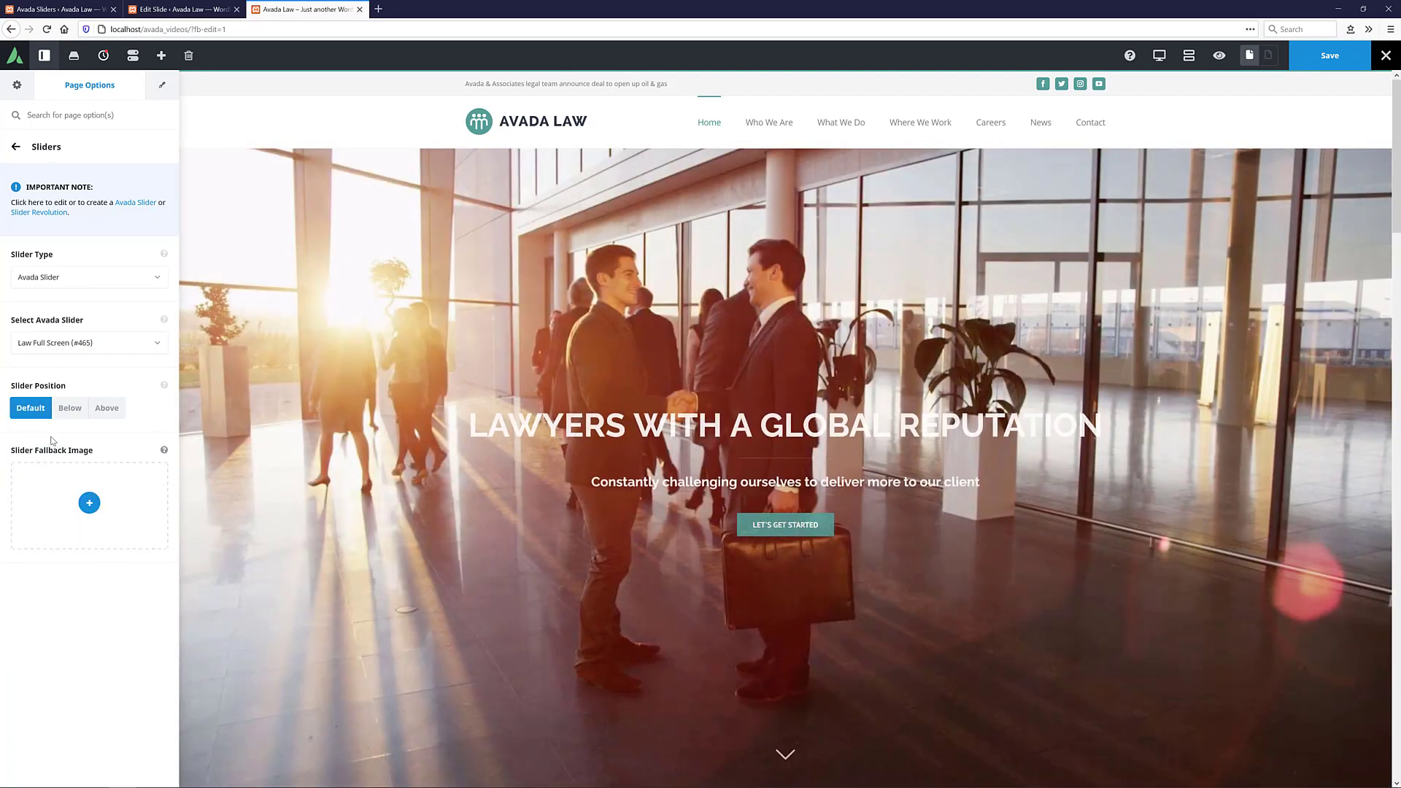
pyautogui.moveTo(1159, 56)
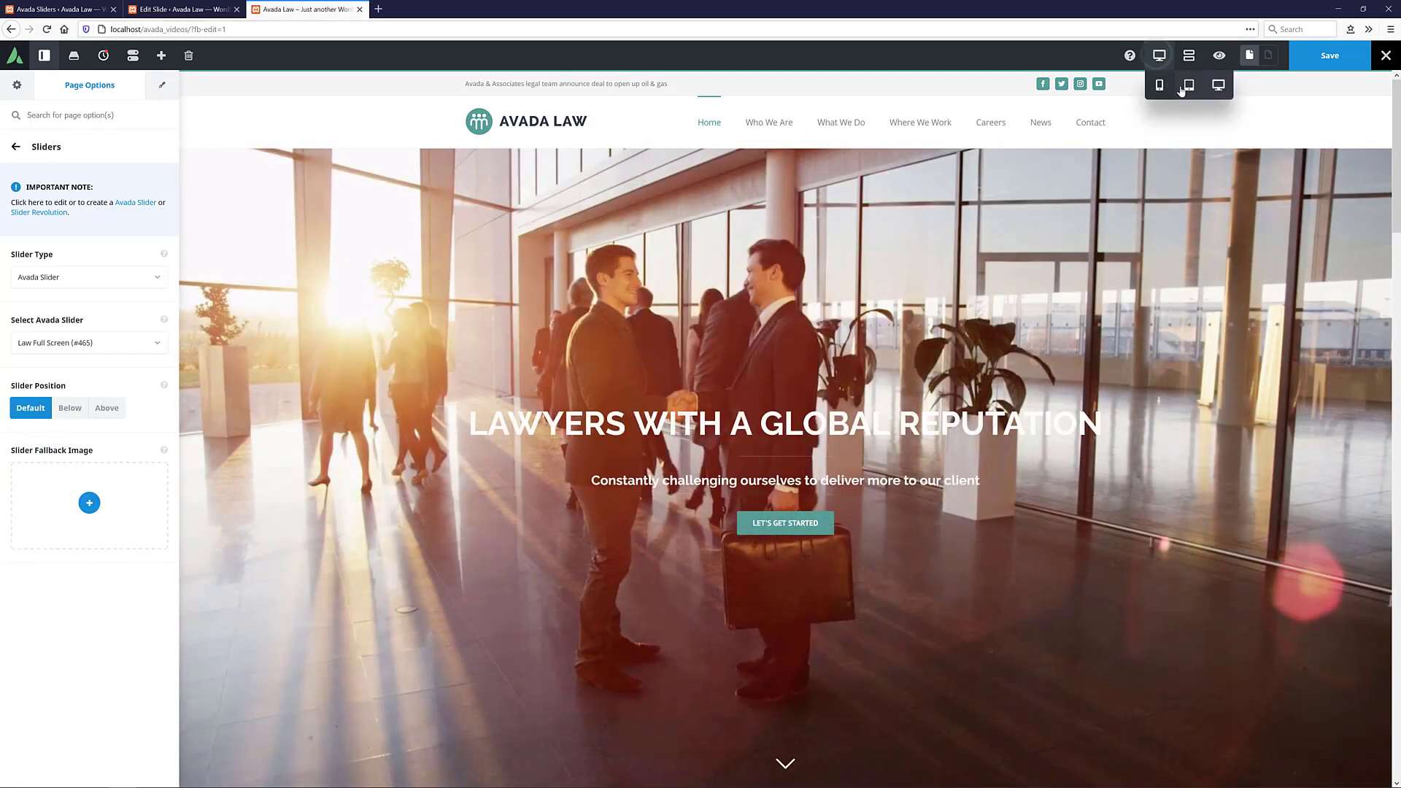
pyautogui.click(1180, 86)
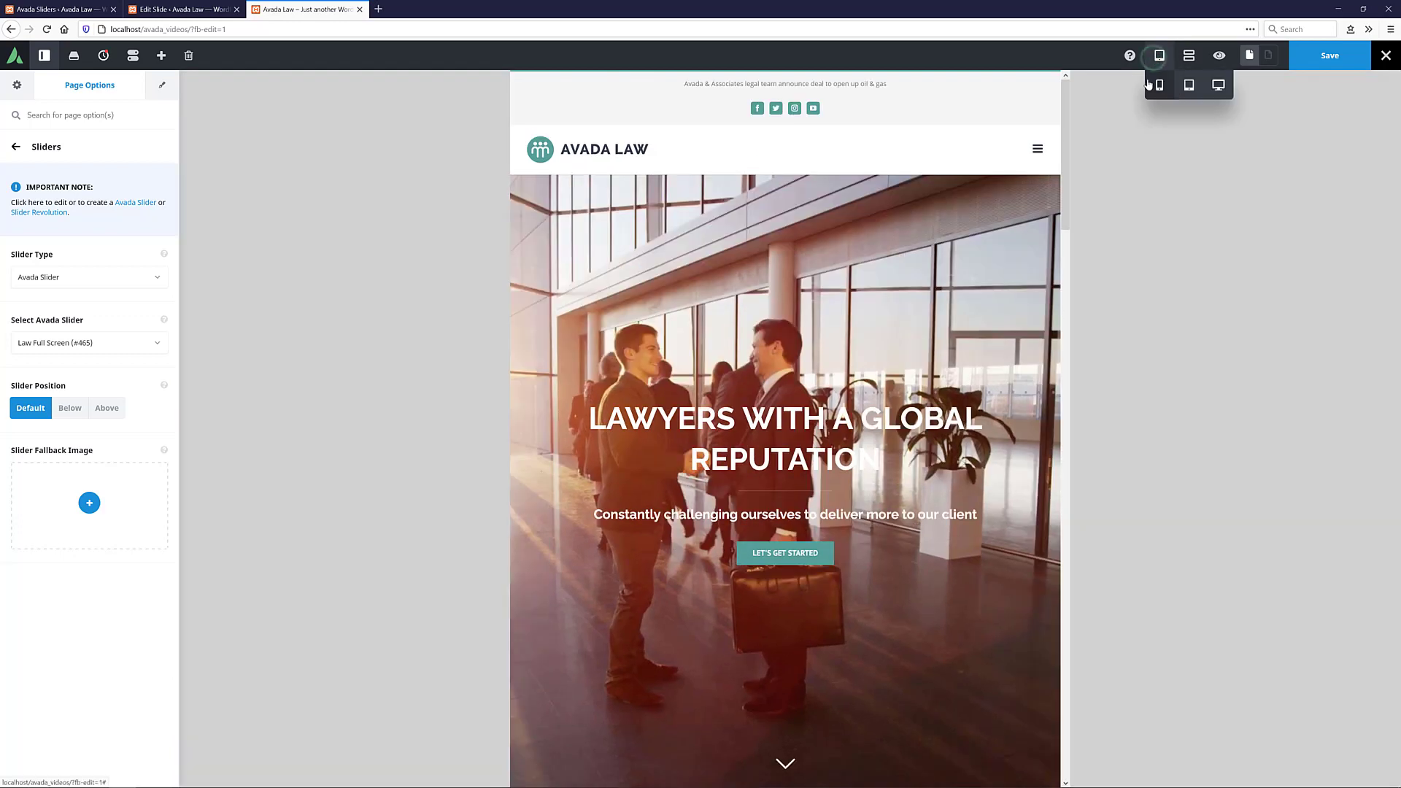
pyautogui.click(1158, 87)
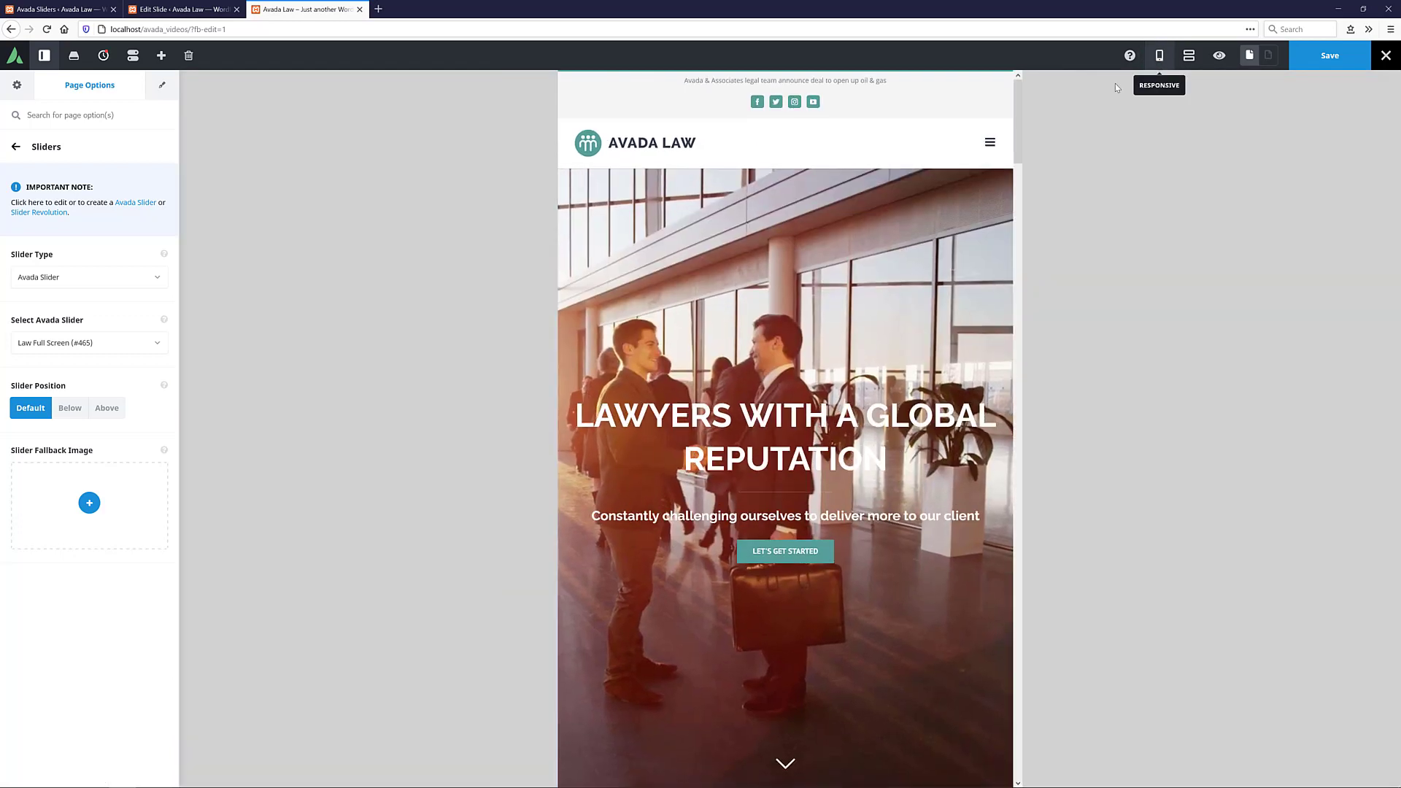
# Step: Look for the Avada Slider element among the builder elements available for the Who We Are column, without adding one
pyautogui.scroll(-5, 781, 503)
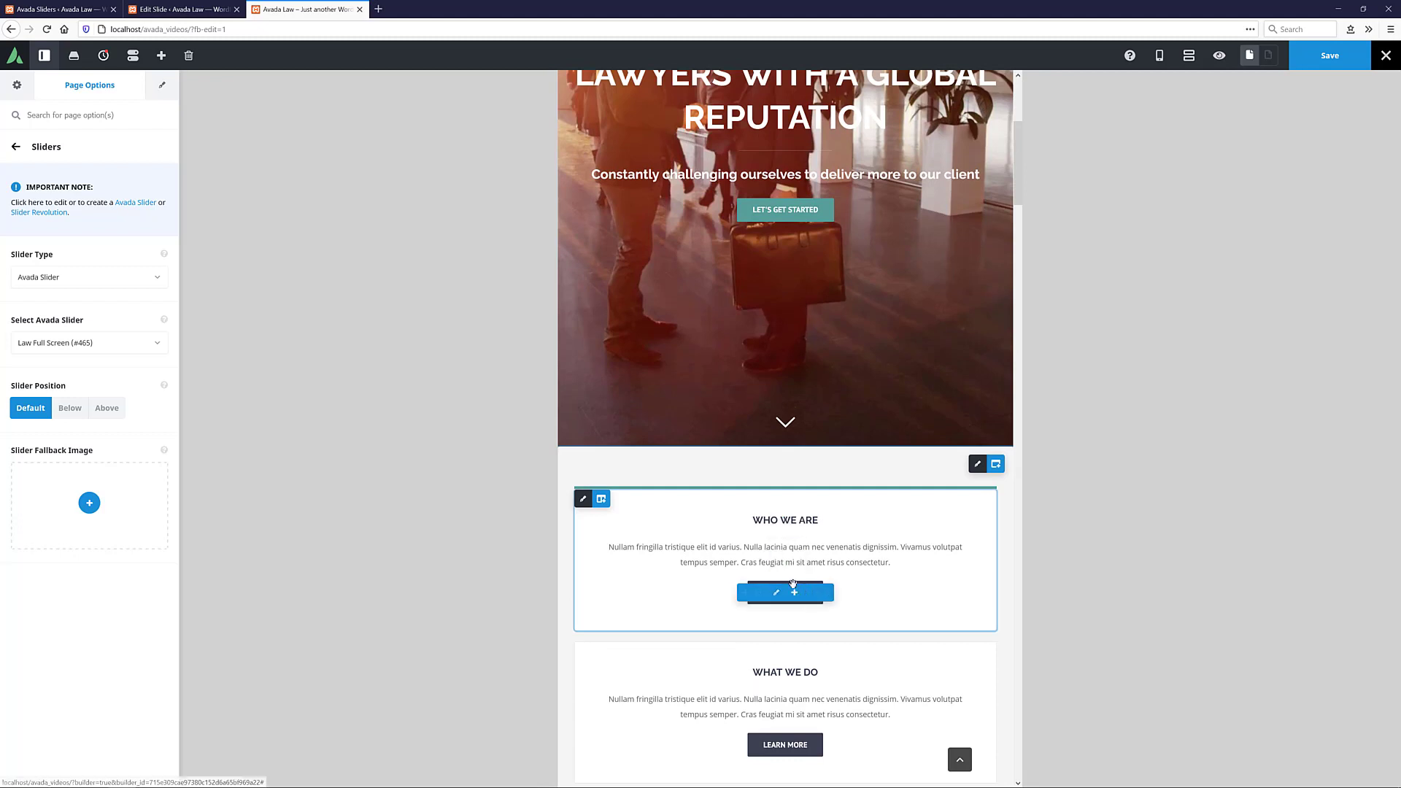
pyautogui.click(792, 592)
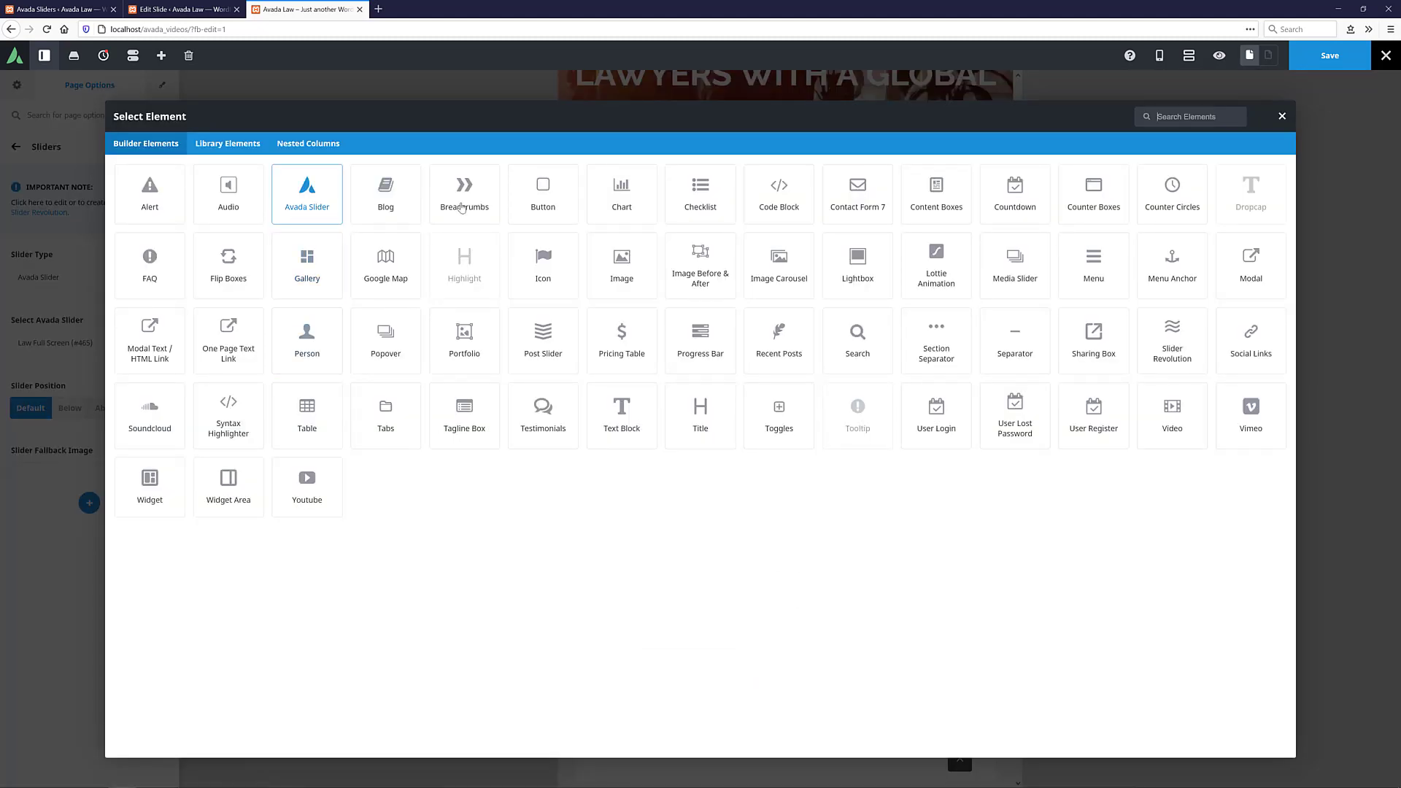
pyautogui.click(1282, 118)
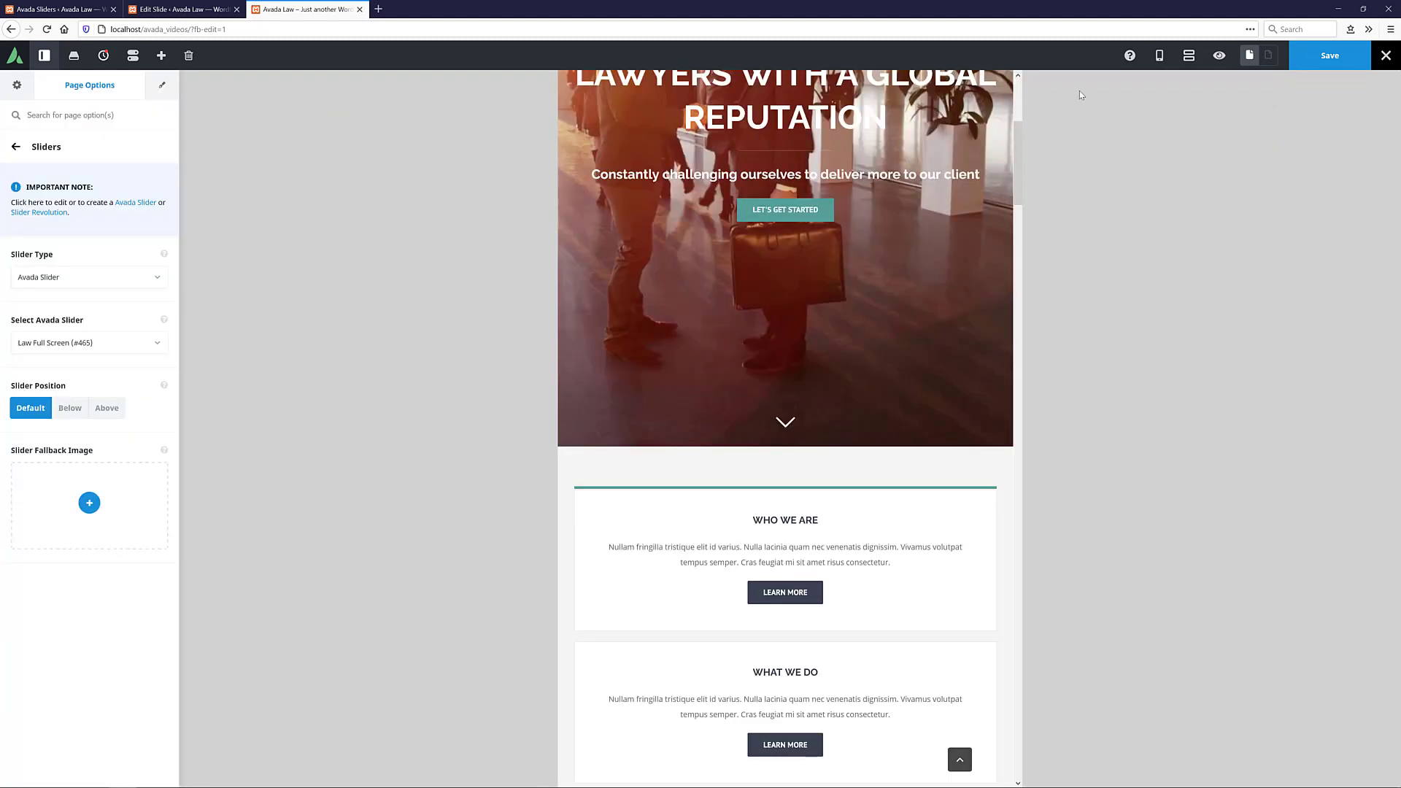
# Step: Return to the desktop view and preview the home page with the full-screen slider without builder controls
pyautogui.moveTo(1159, 57)
pyautogui.click(1219, 84)
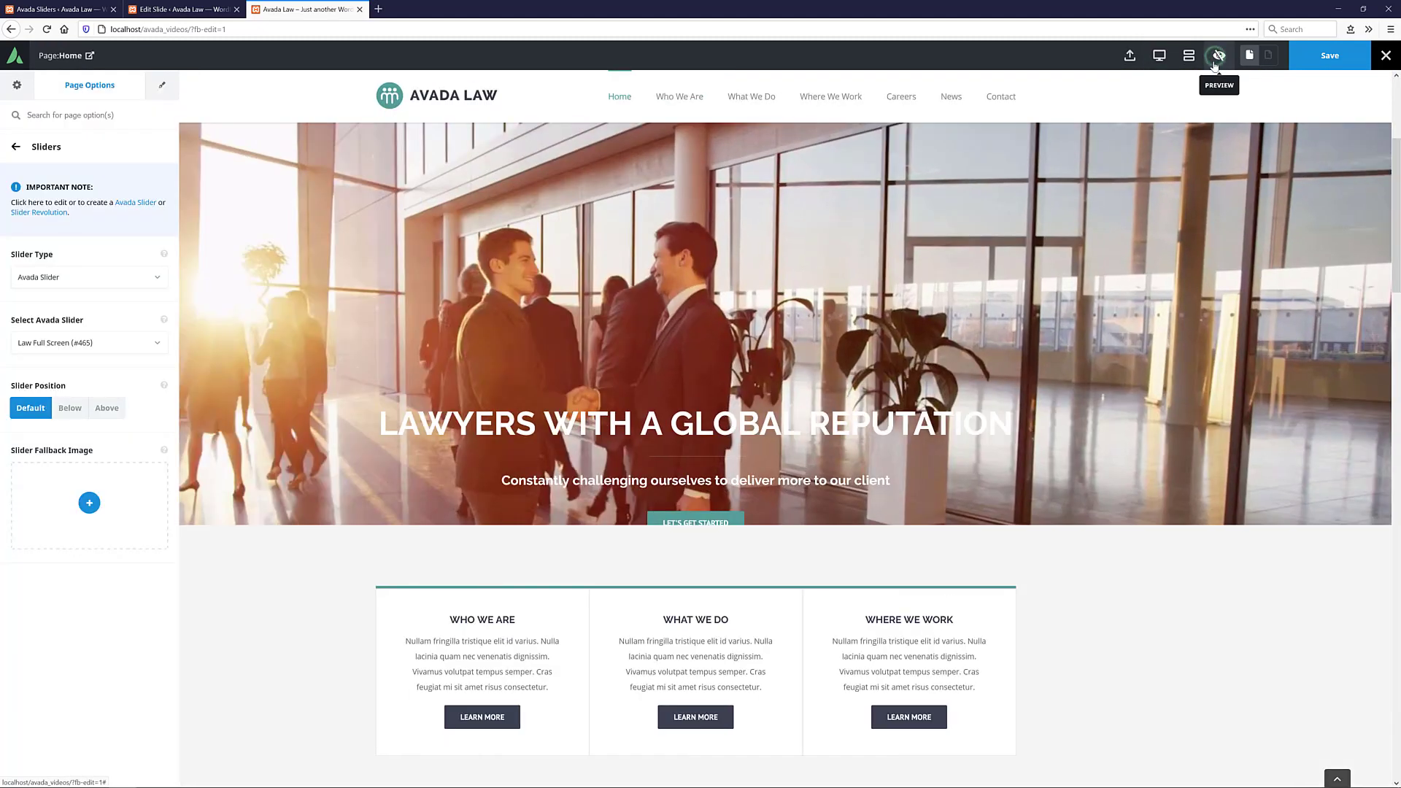
pyautogui.click(1219, 55)
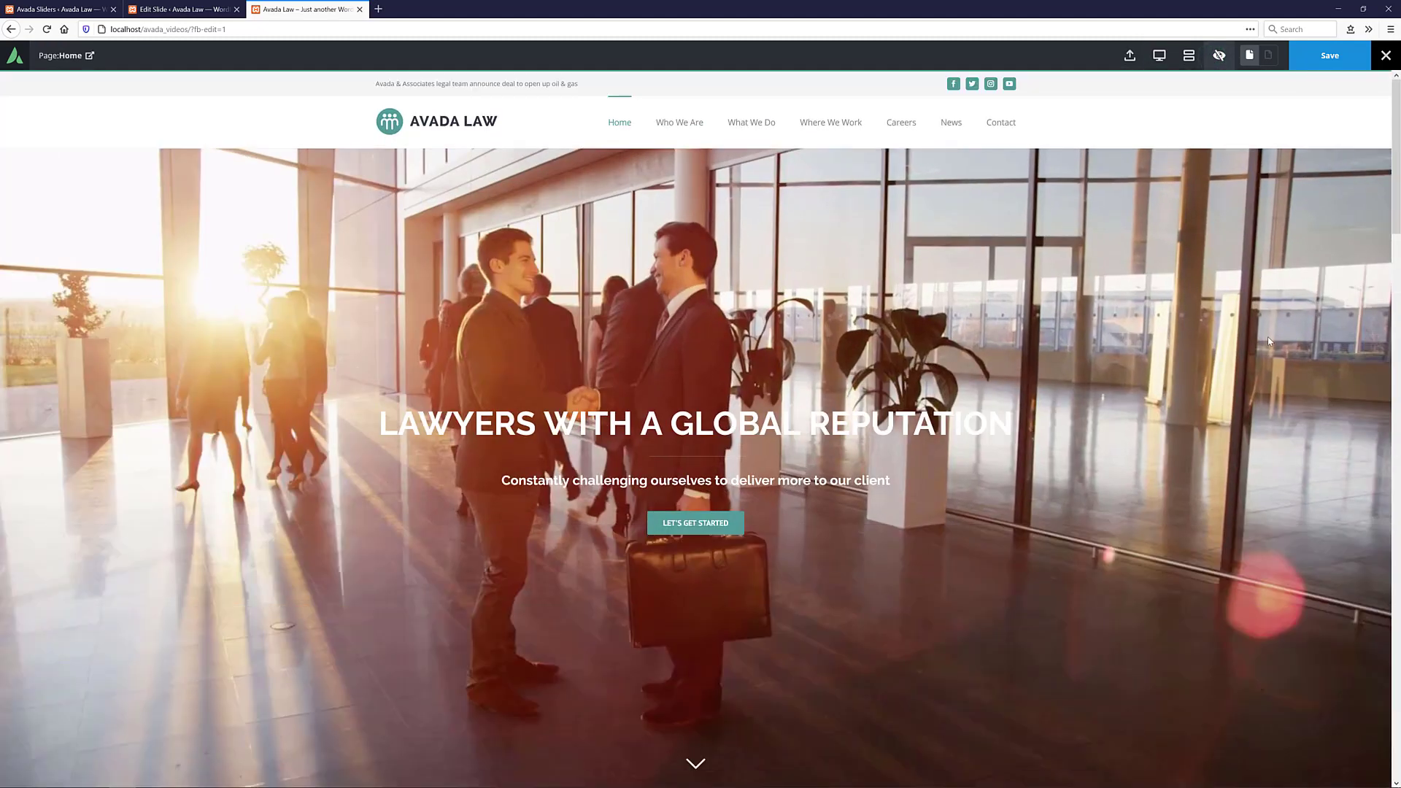